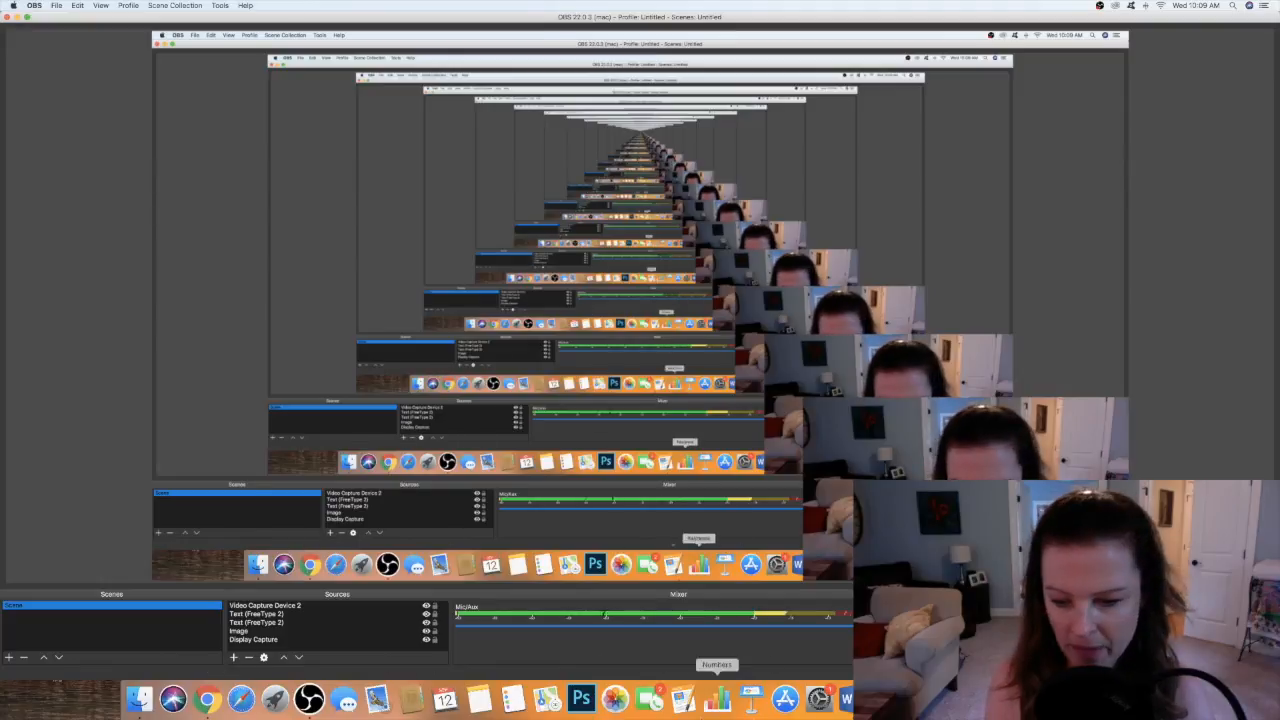
Switch to iMovie and reposition its window on the screen
left_click(921, 699)
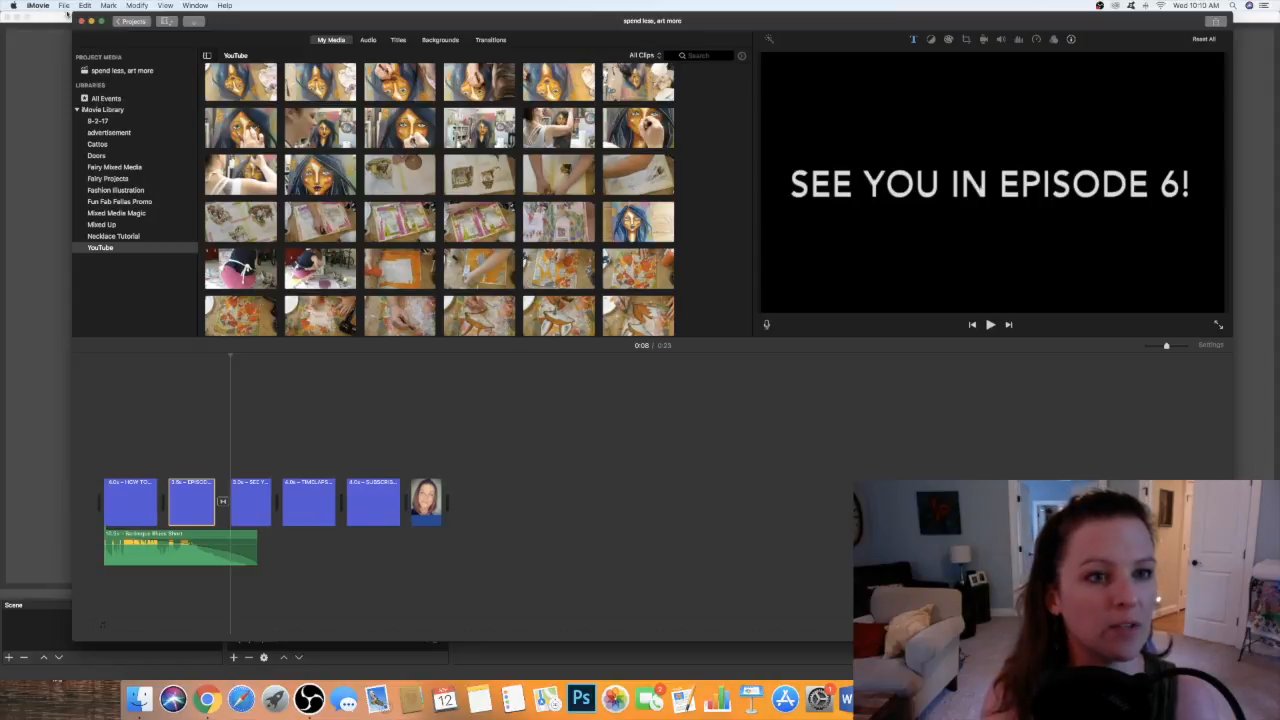
left_click_drag(230, 23, 195, 30)
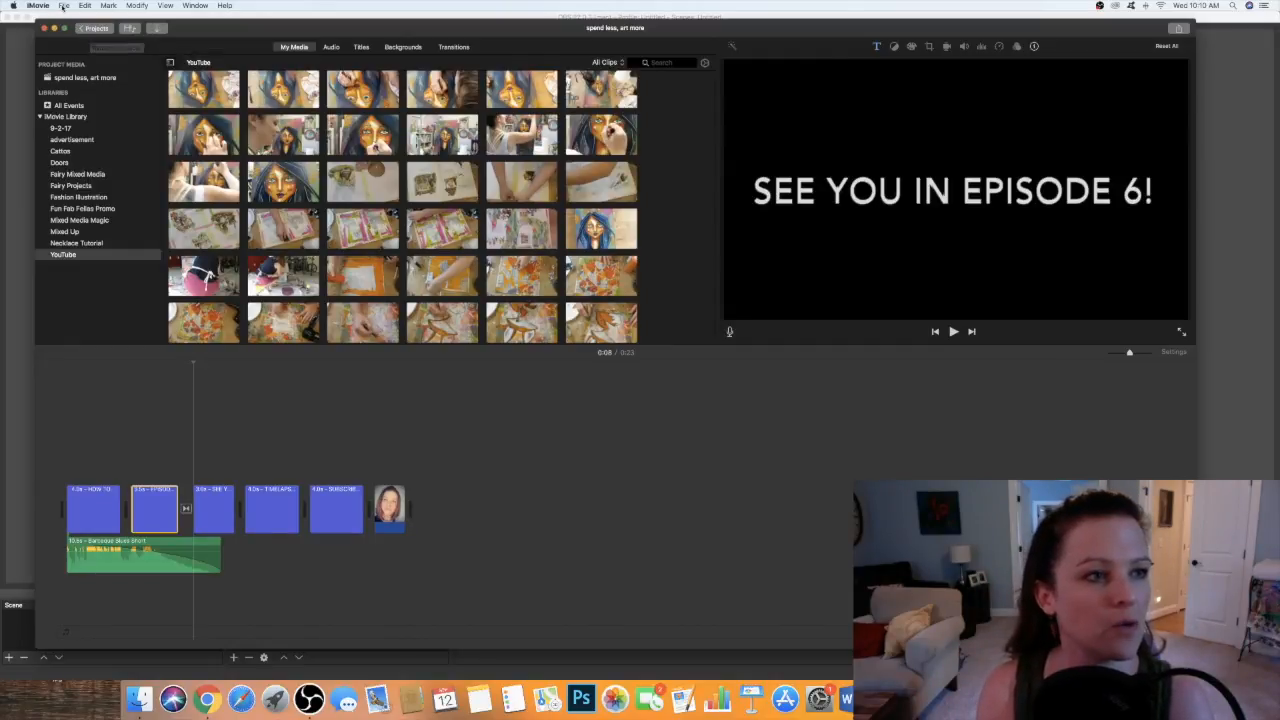
Open the Import Media window to view the available import sources, and close it without importing
left_click(63, 6)
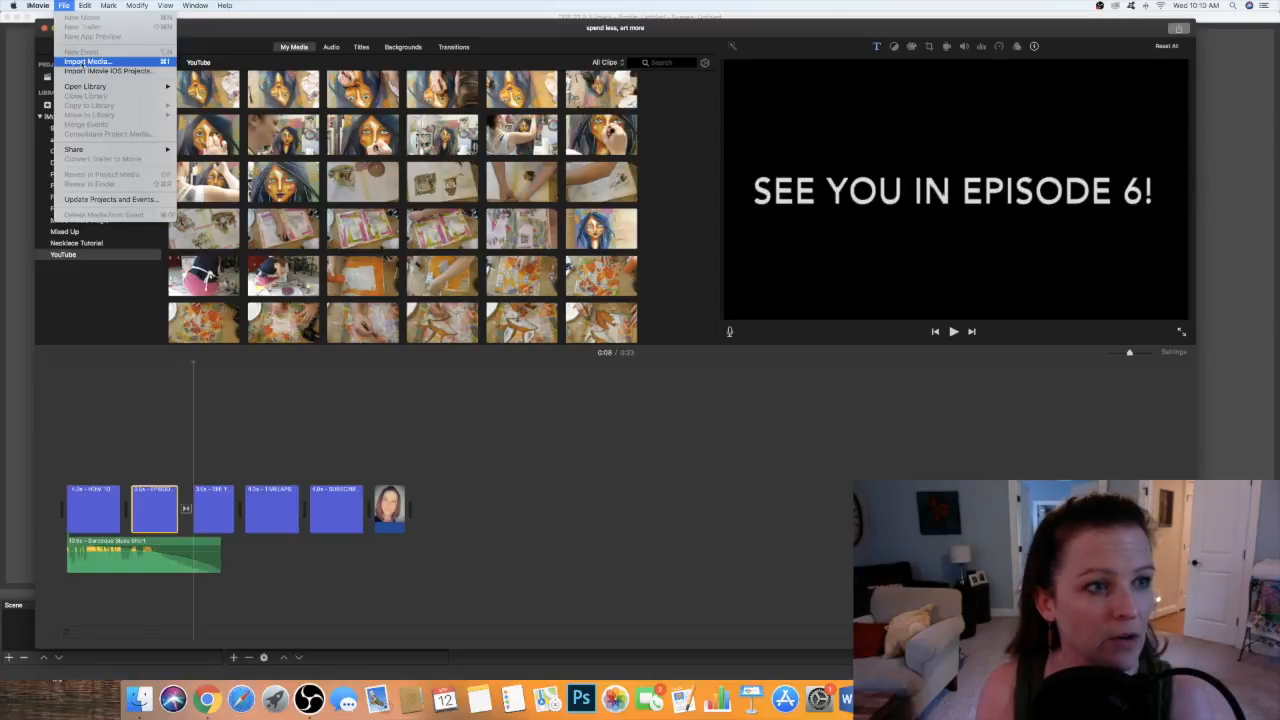
left_click(84, 62)
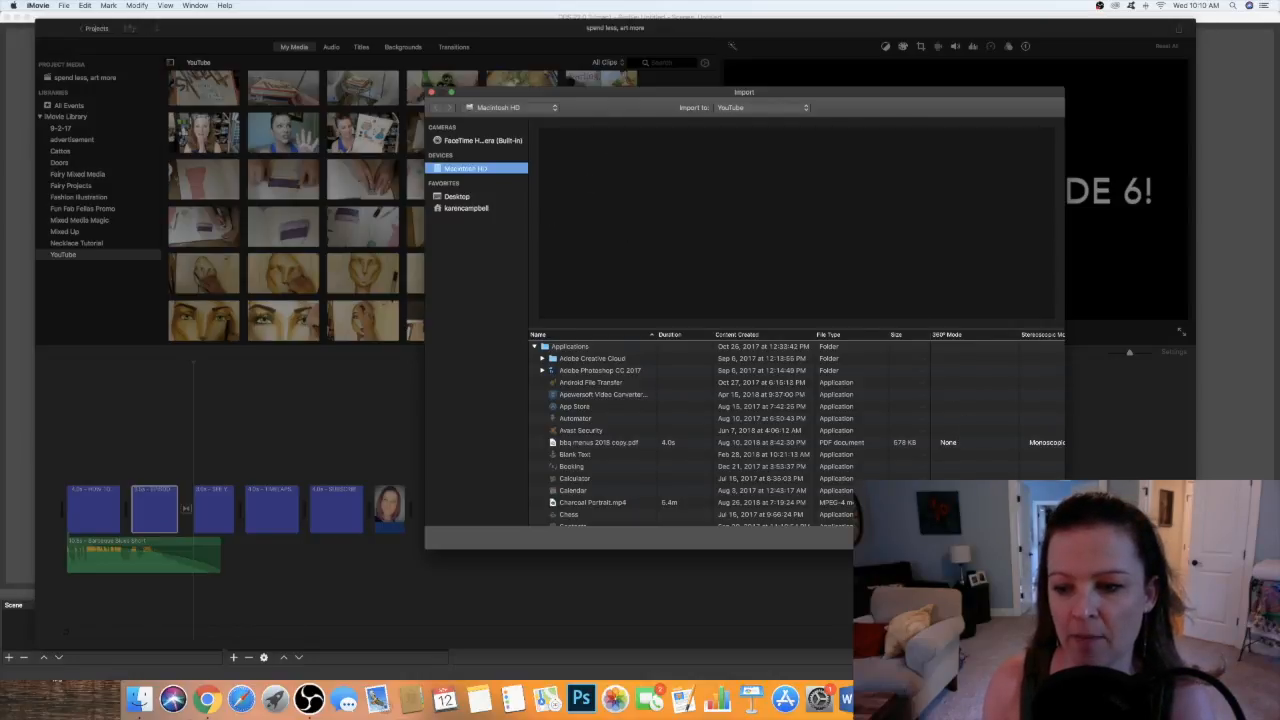
left_click(964, 538)
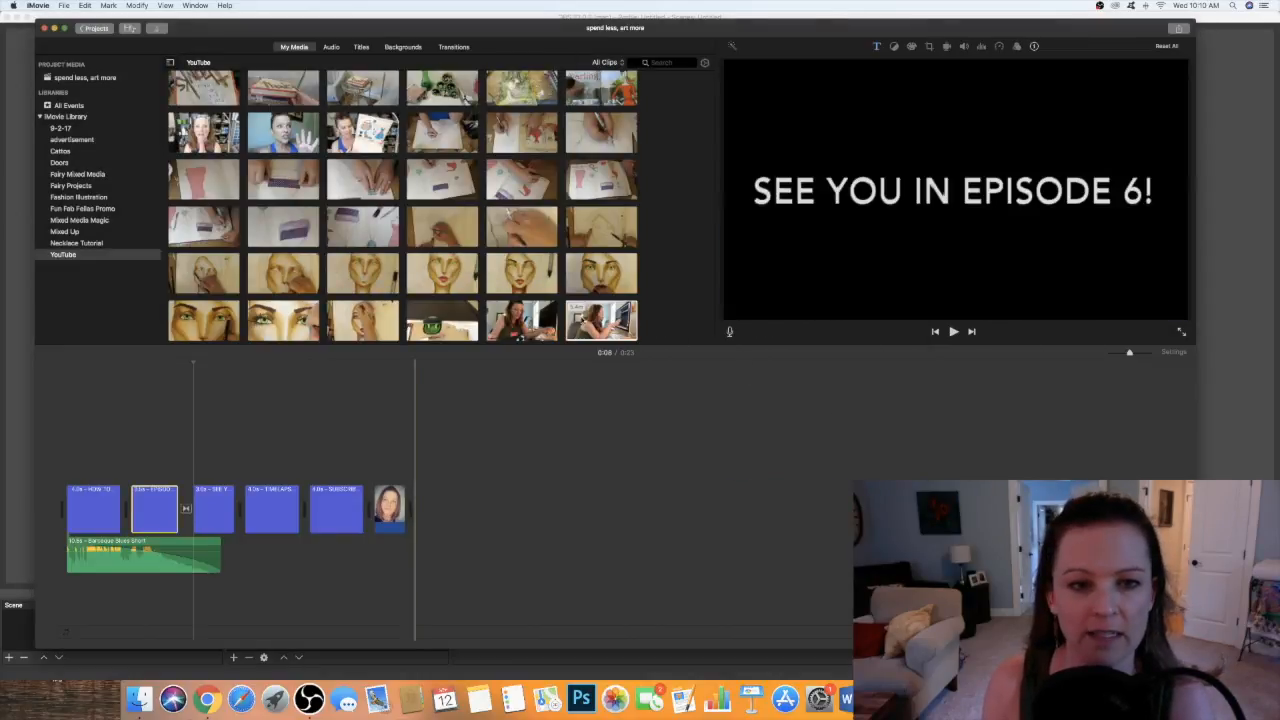
Look through the clips stored in the YouTube event of the iMovie Library
scroll(450, 212, "down", 10)
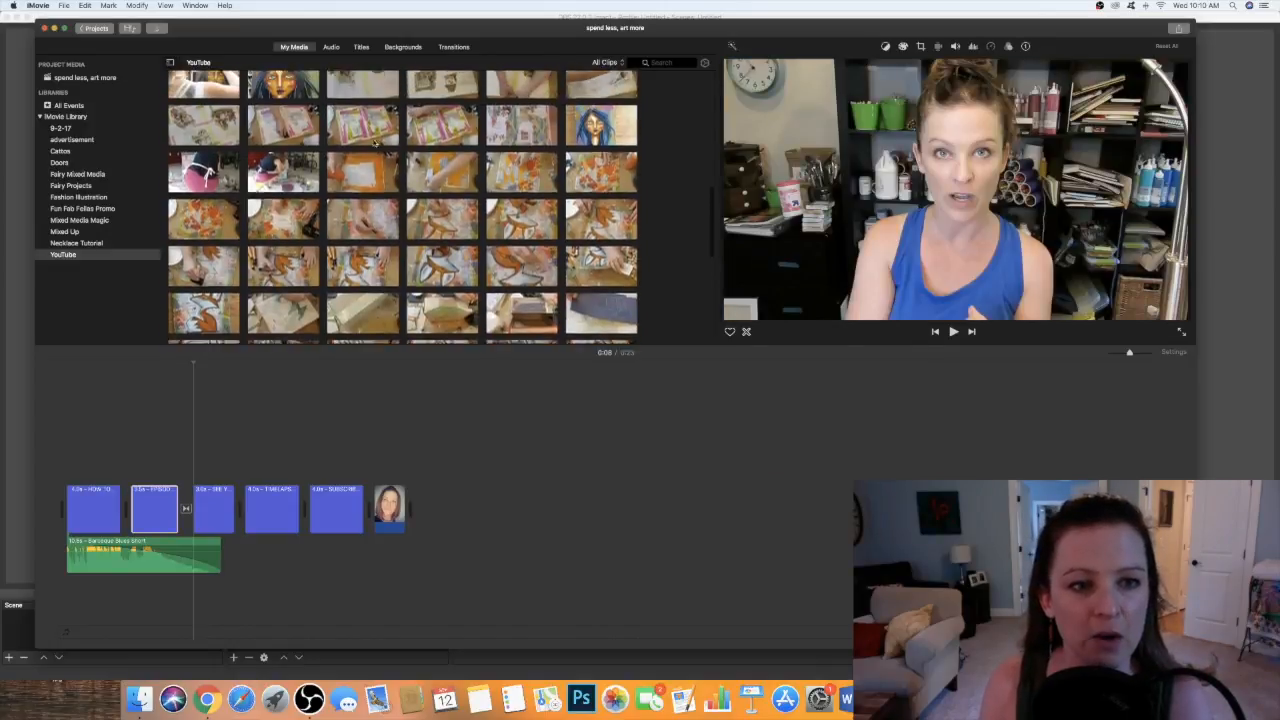
scroll(375, 143, "up", 2)
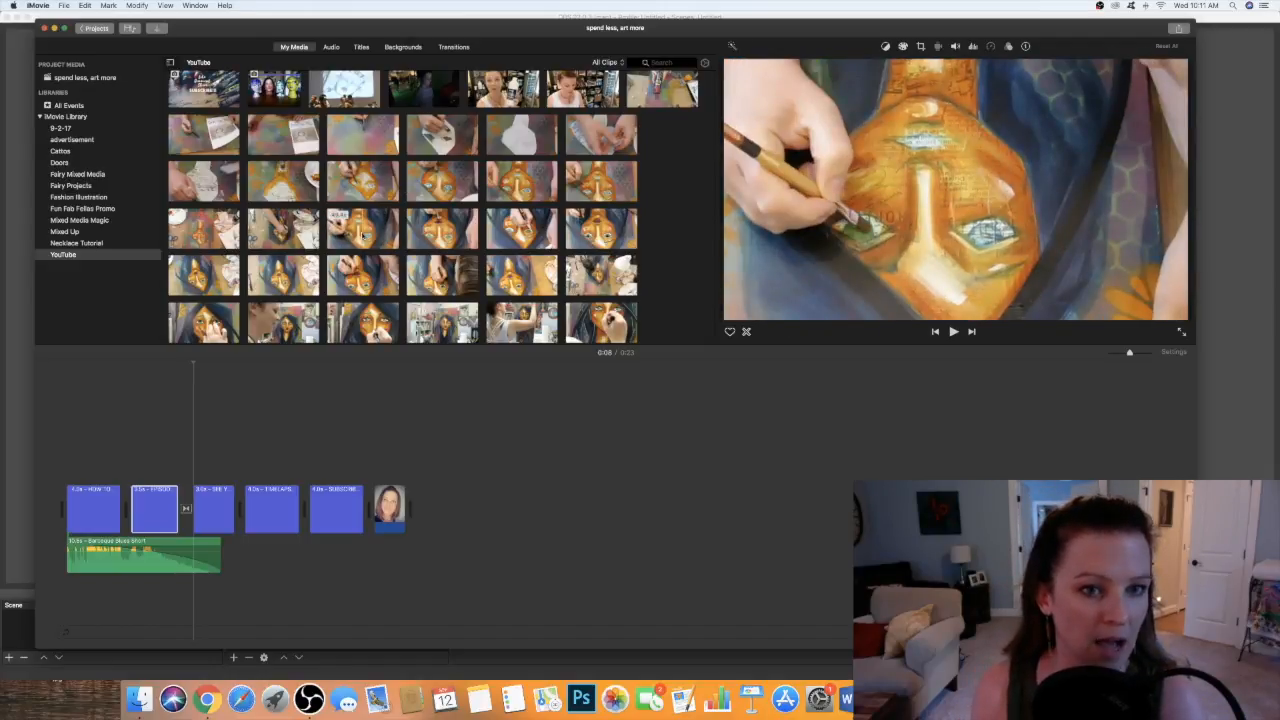
scroll(363, 235, "down", 10)
scroll(363, 235, "down", 15)
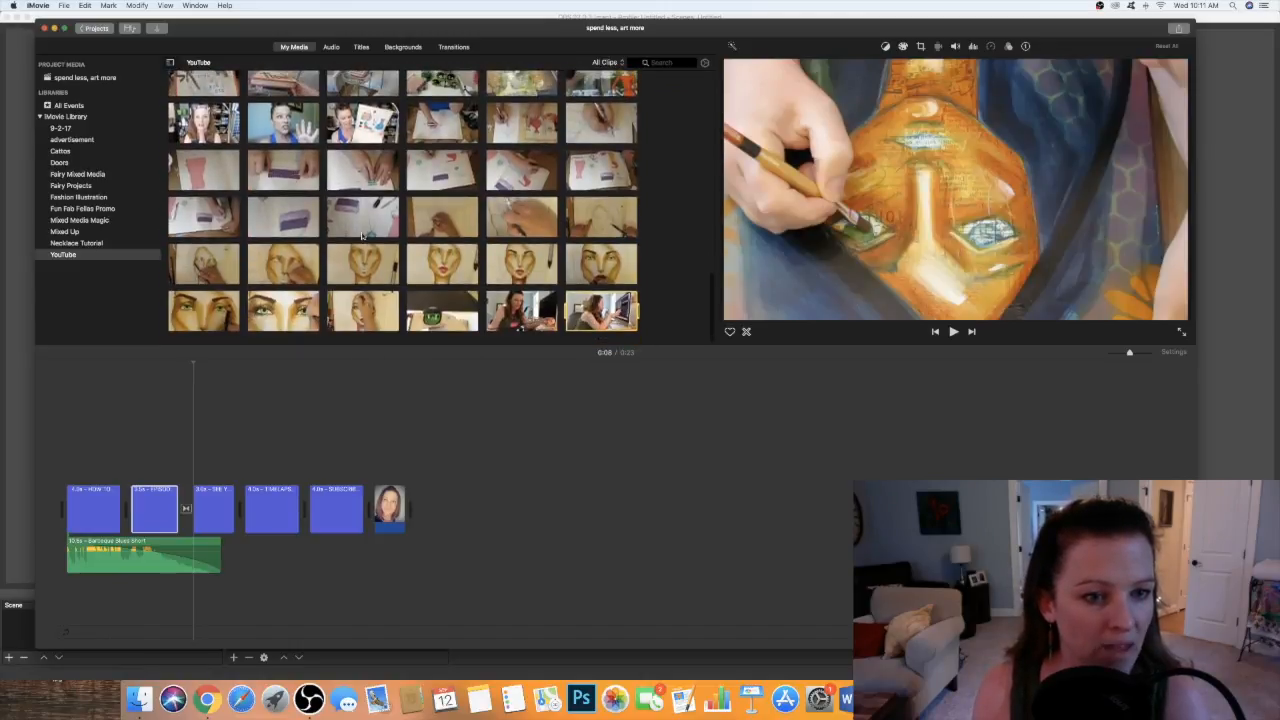
scroll(376, 215, "up", 5)
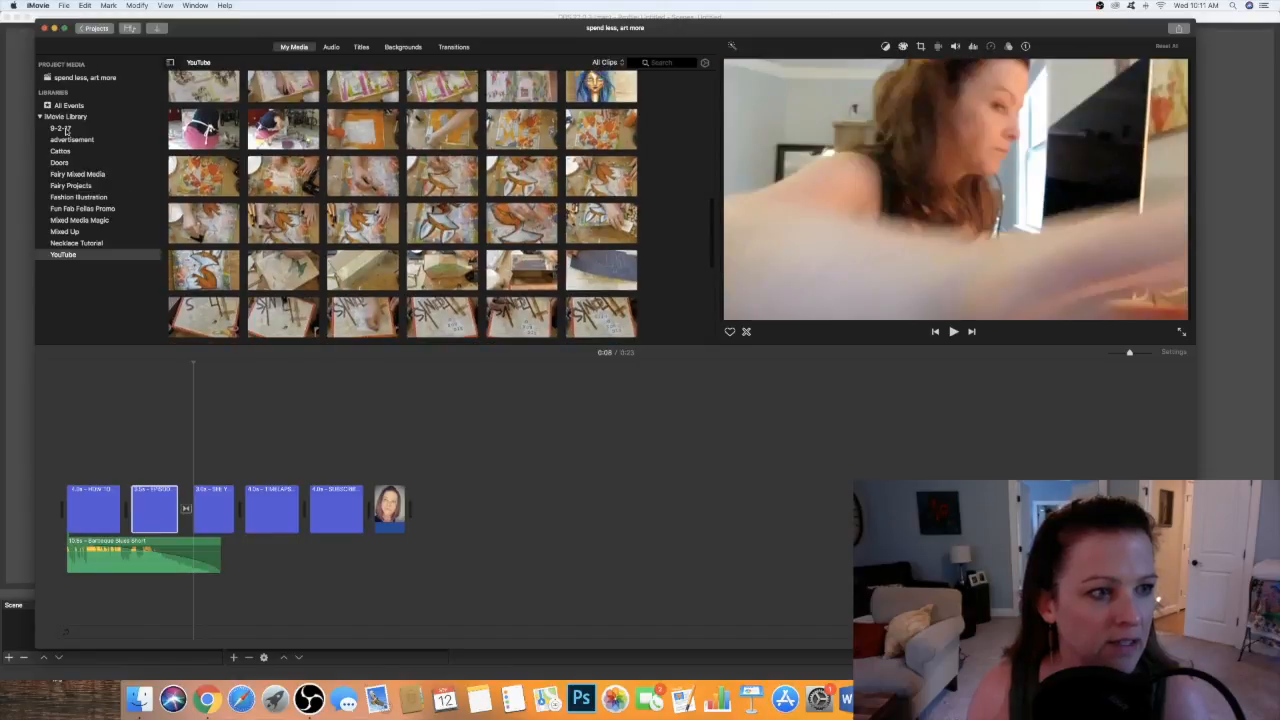
Examine the project media of "spend less, art more" and compare it with the YouTube event
left_click(84, 78)
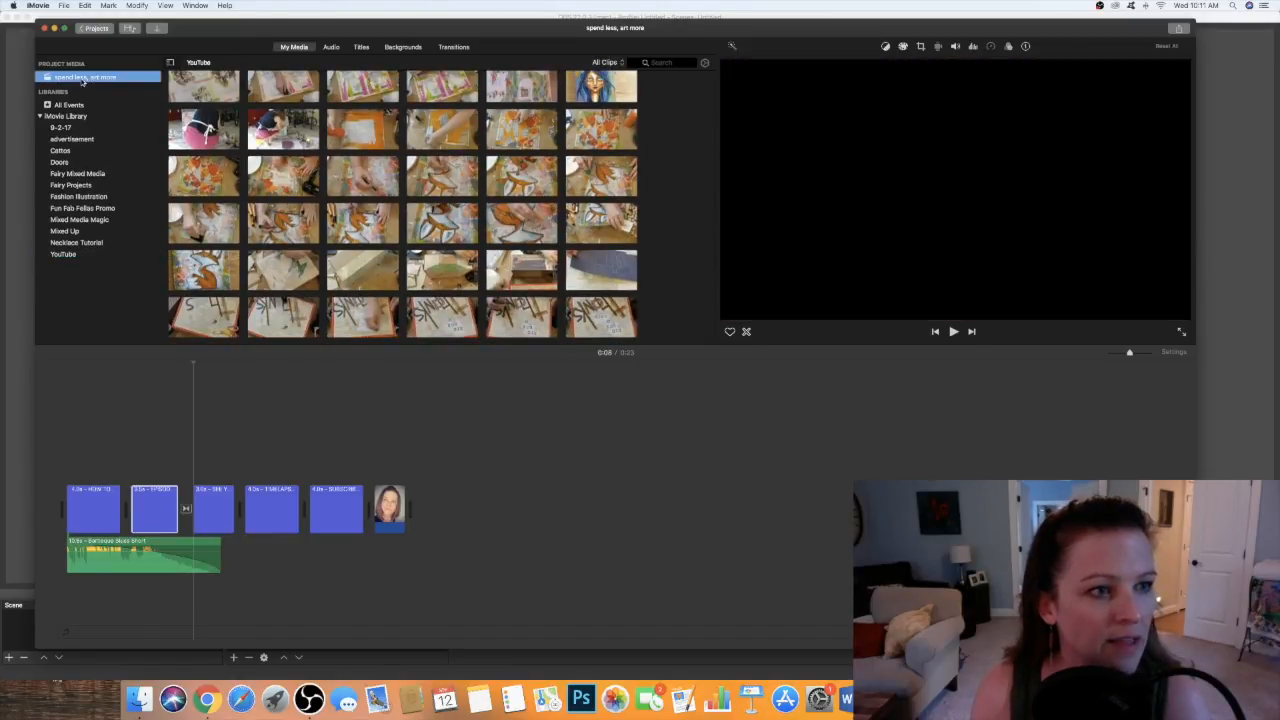
scroll(479, 292, "down", 10)
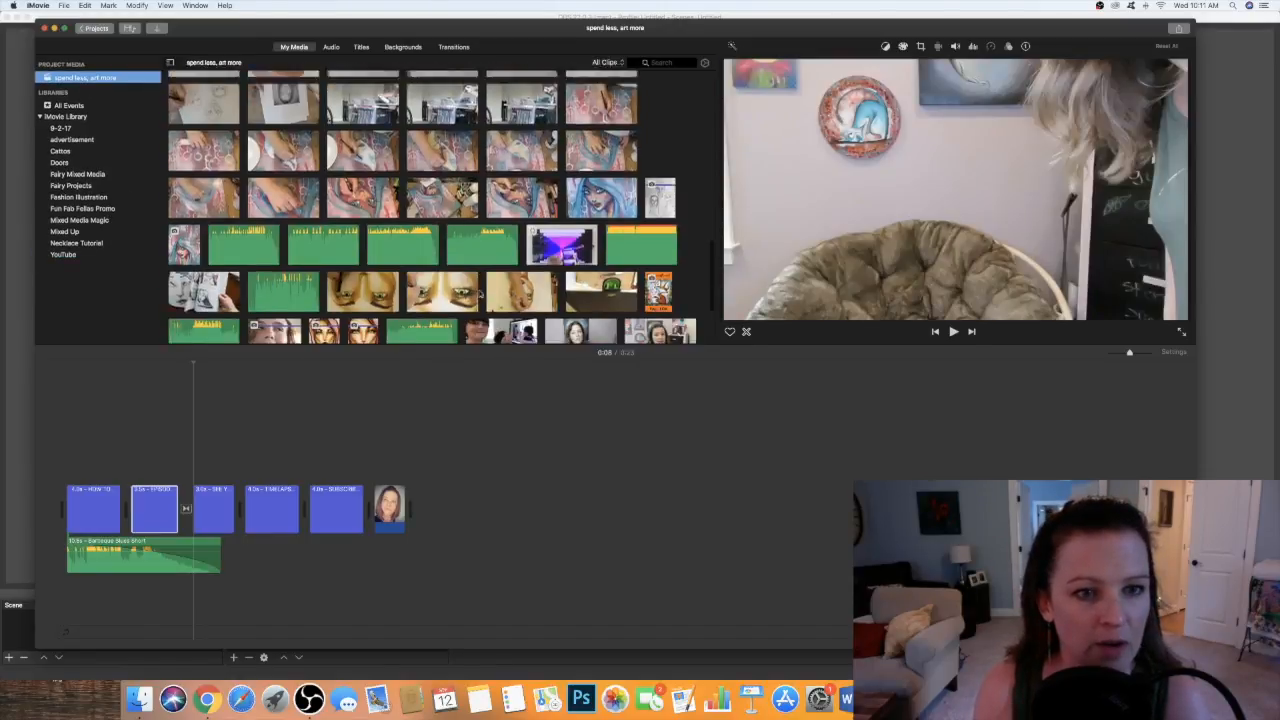
scroll(479, 292, "up", 4)
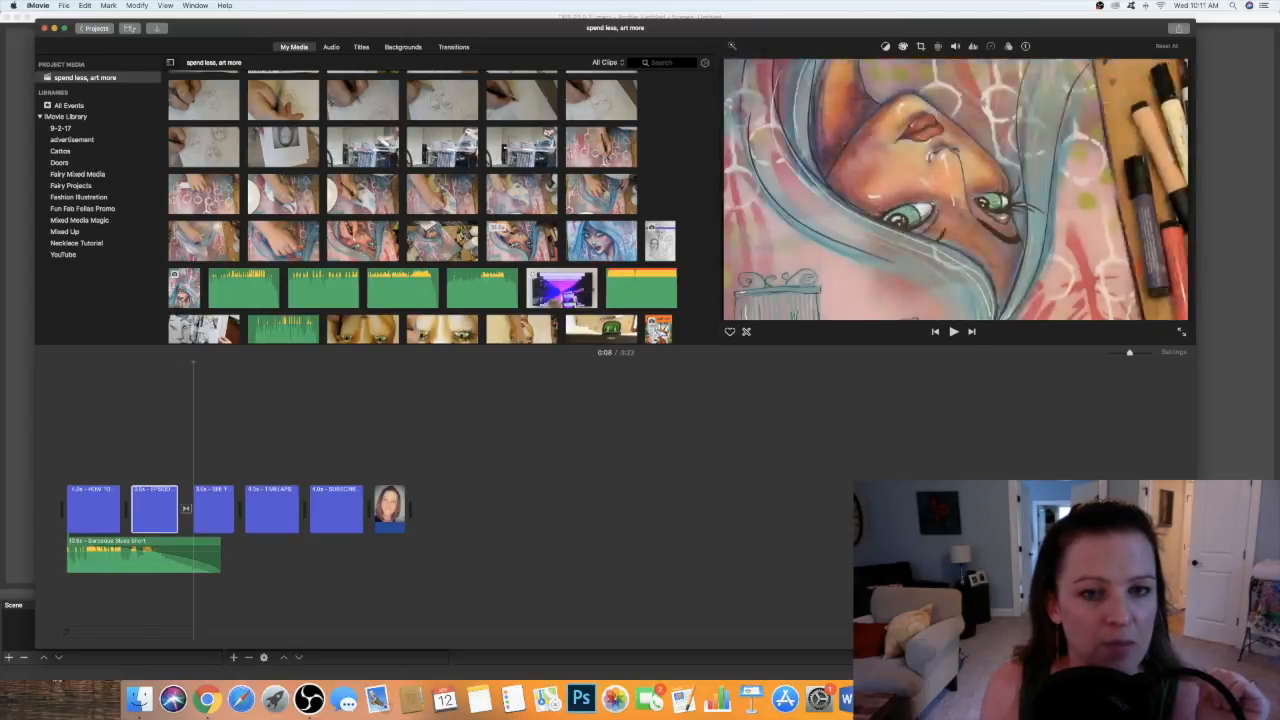
scroll(333, 218, "down", 5)
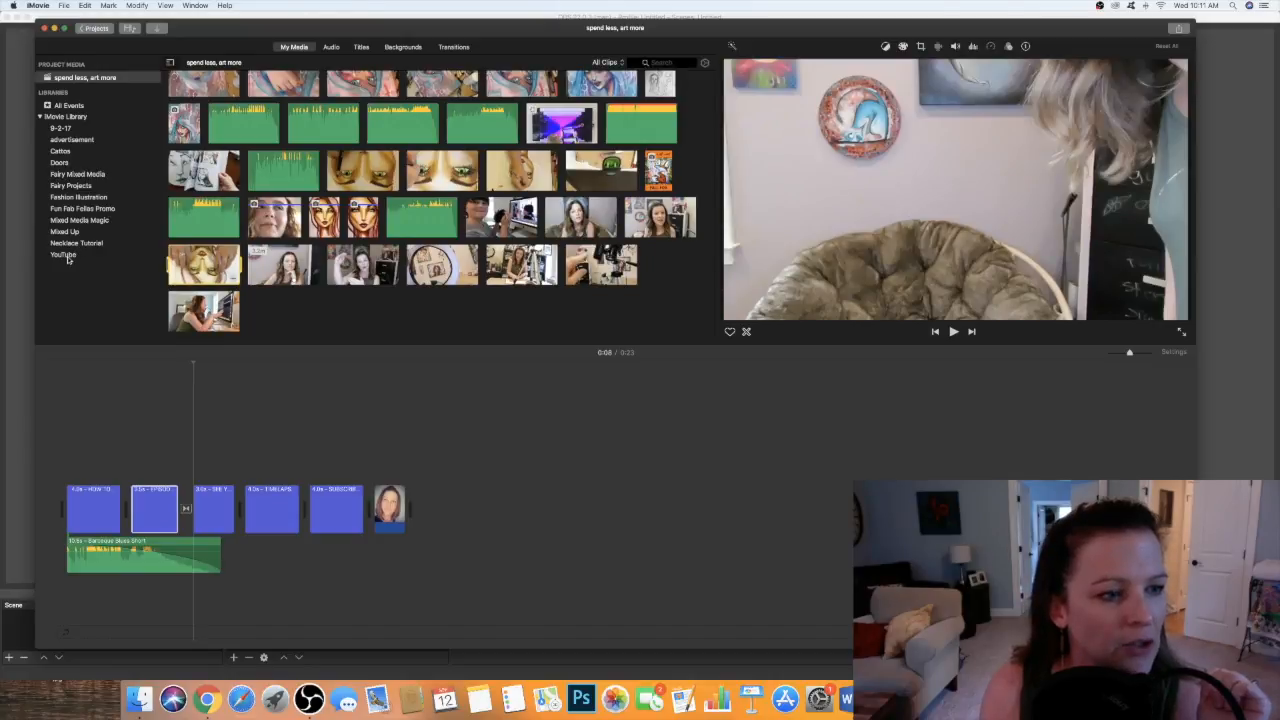
left_click(63, 255)
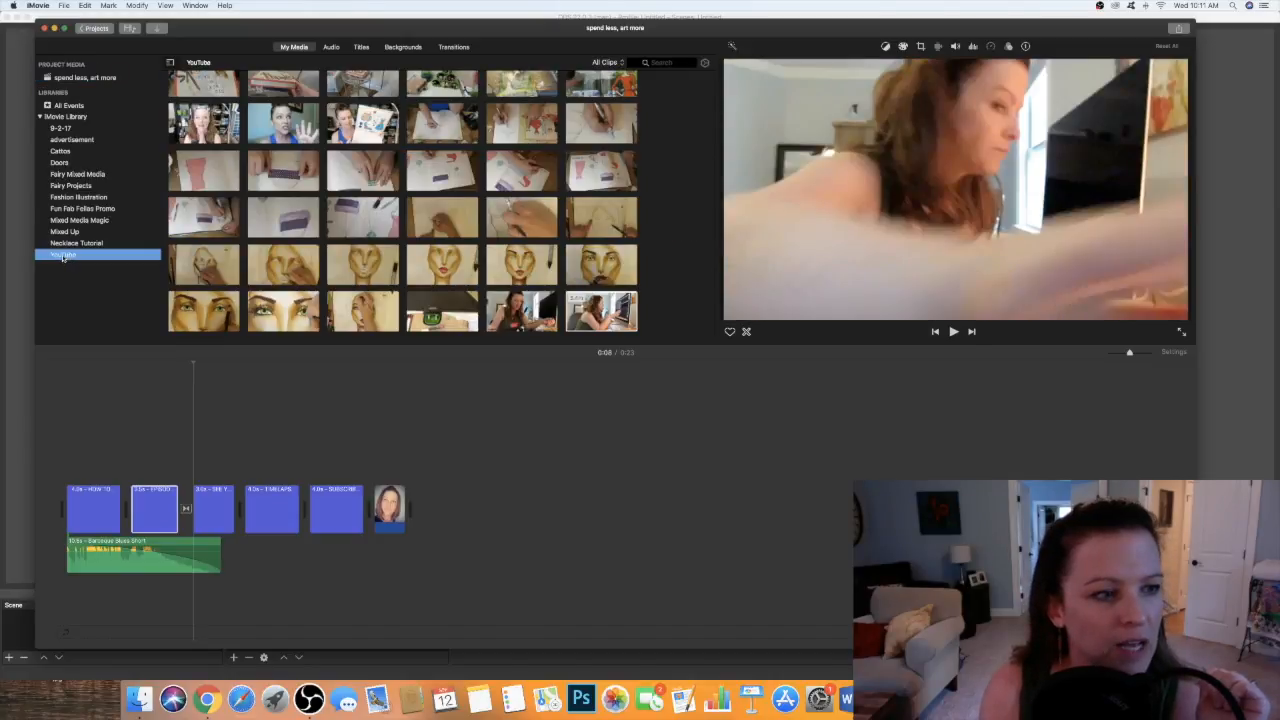
left_click(68, 80)
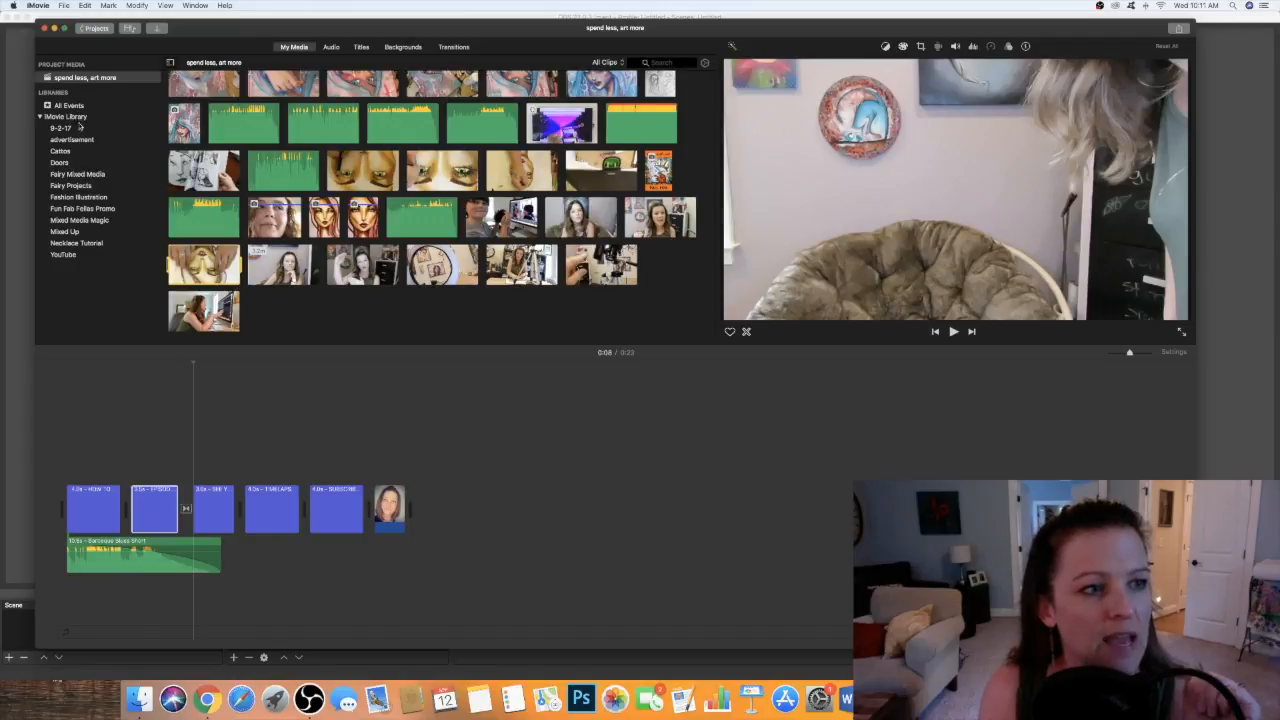
Browse the clips in the Fashion Illustration, Fun Fab Fellas Promo, Mixed Media Magic and Mixed Up events
left_click(90, 198)
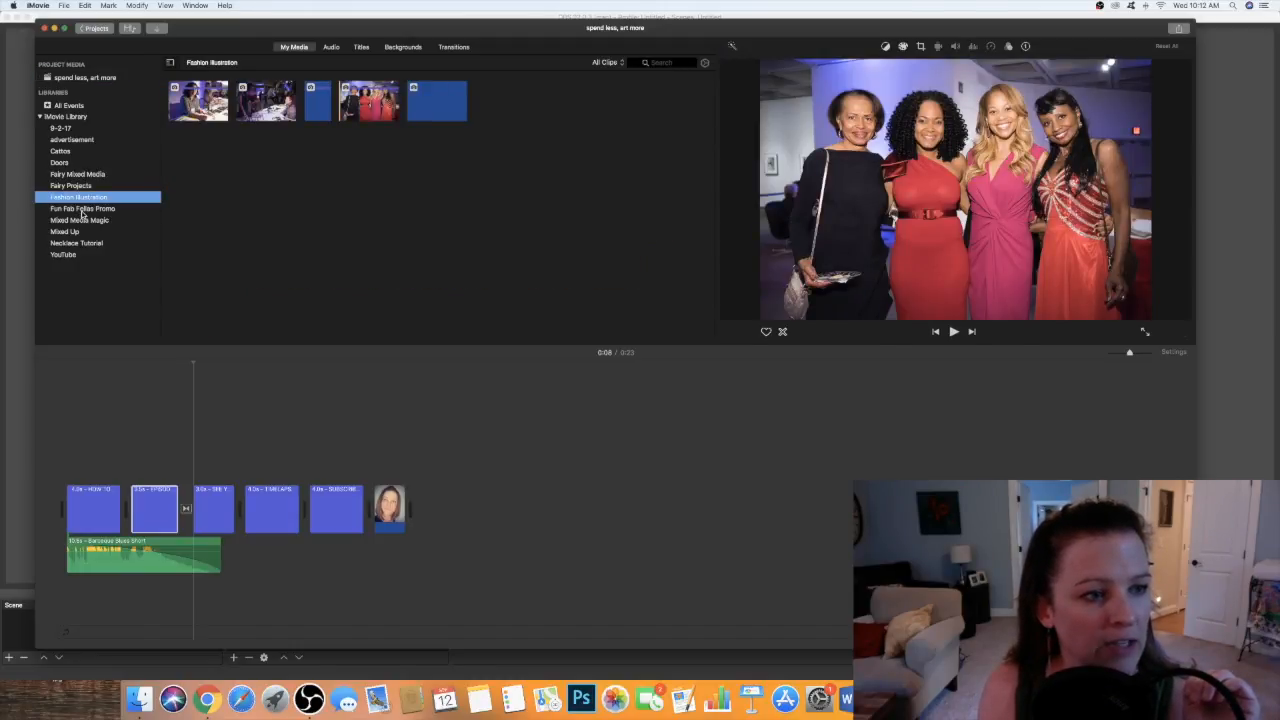
left_click(70, 211)
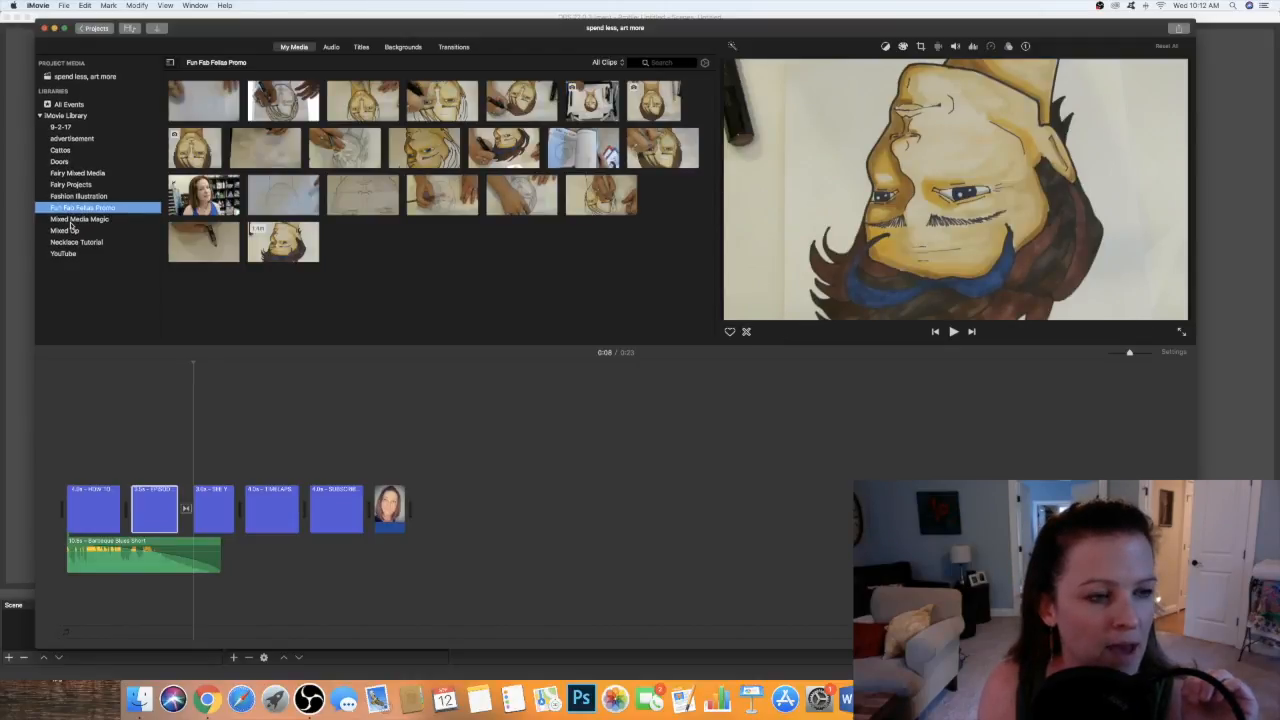
left_click(71, 220)
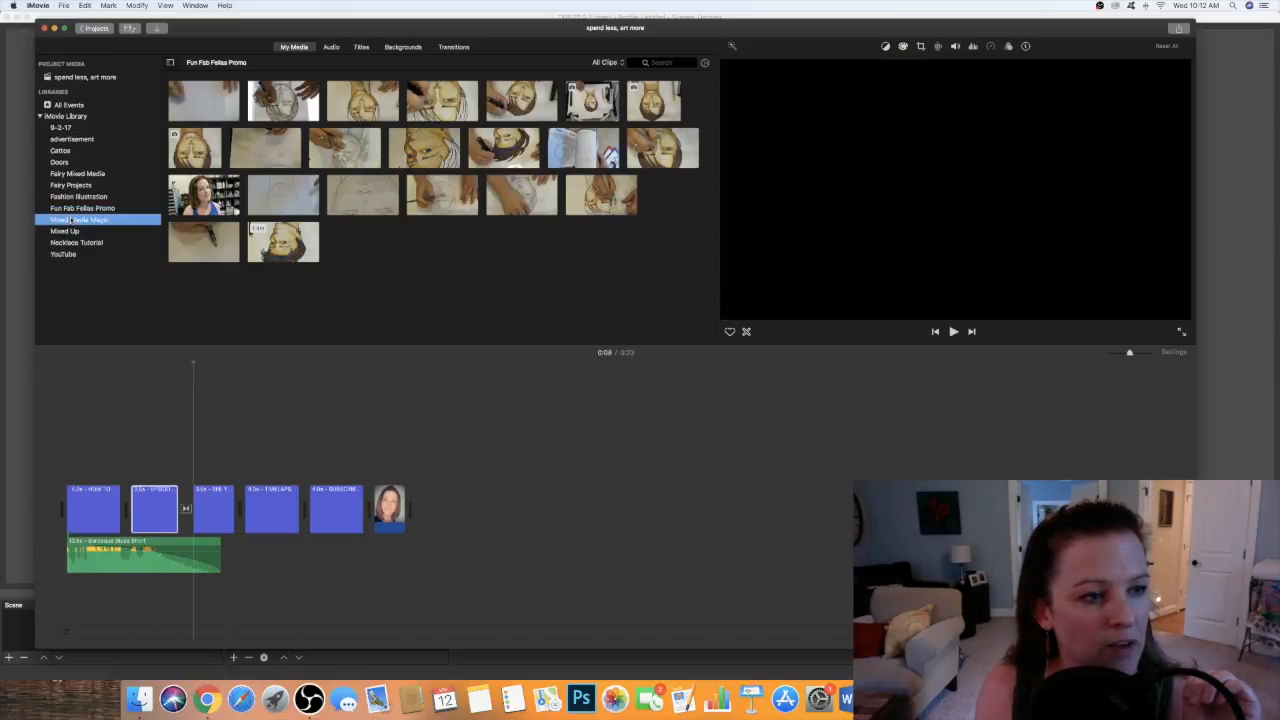
scroll(267, 268, "down", 10)
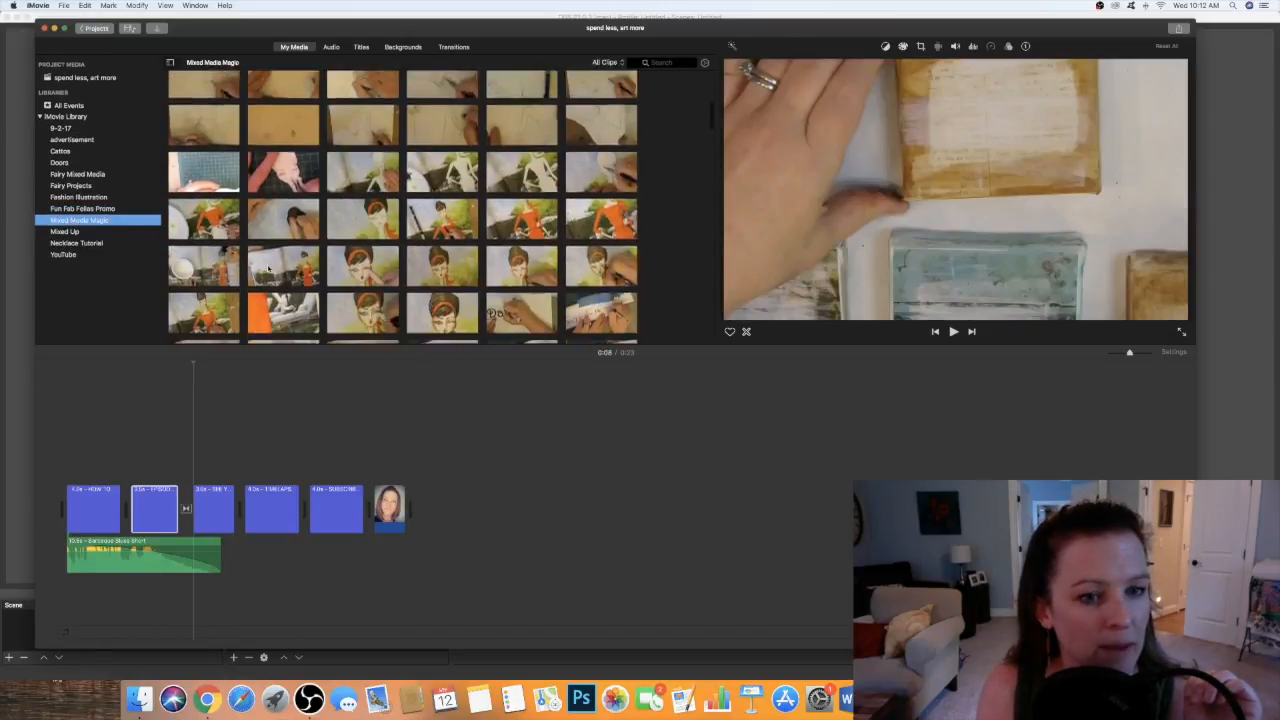
scroll(267, 268, "down", 10)
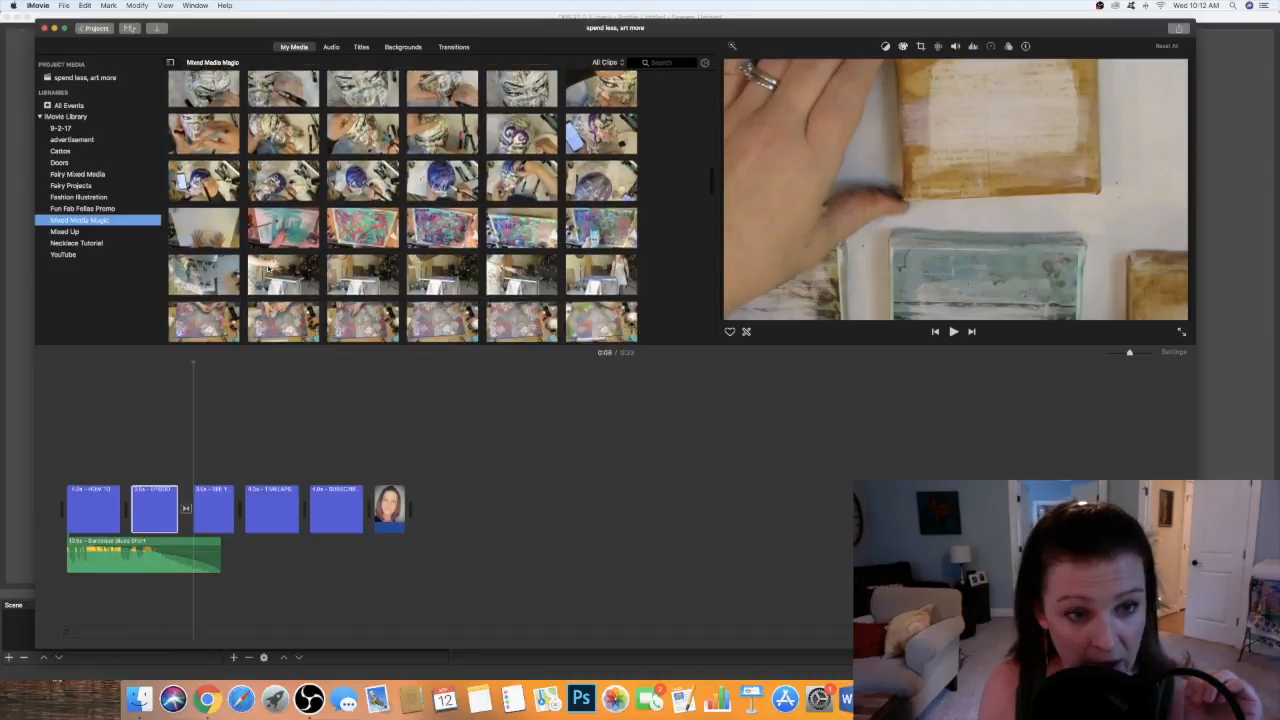
scroll(267, 268, "down", 10)
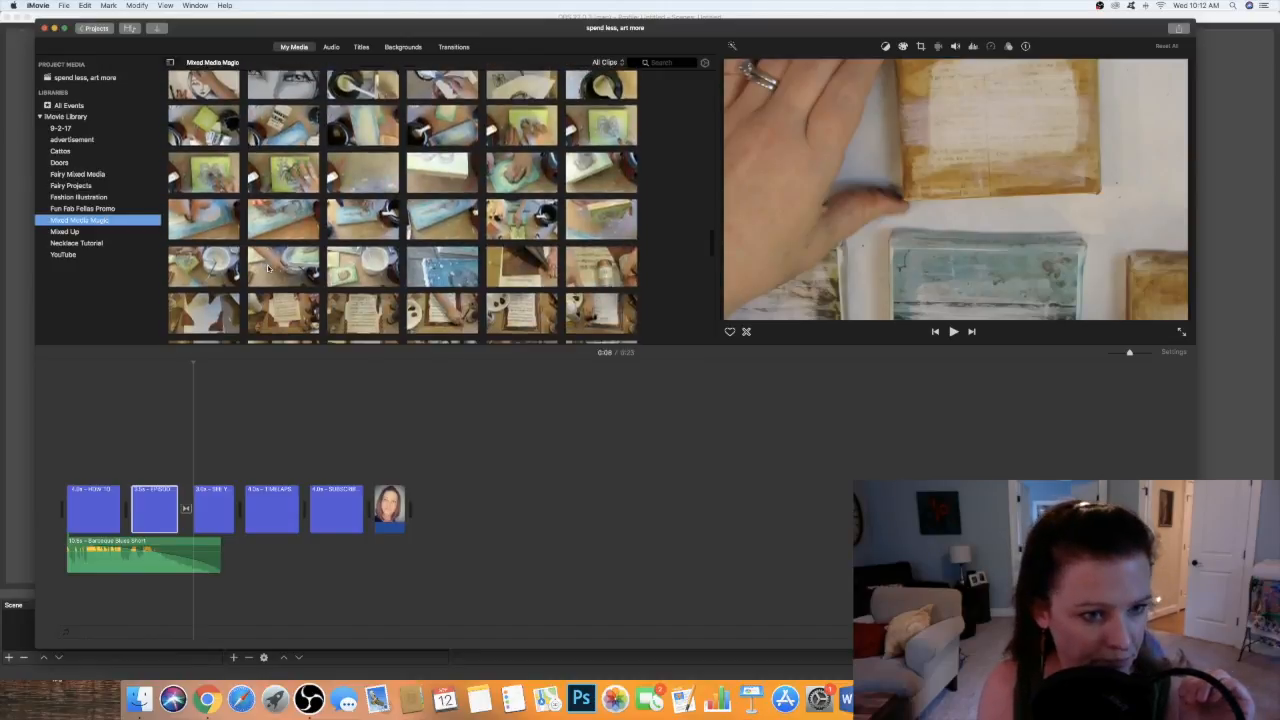
left_click(68, 232)
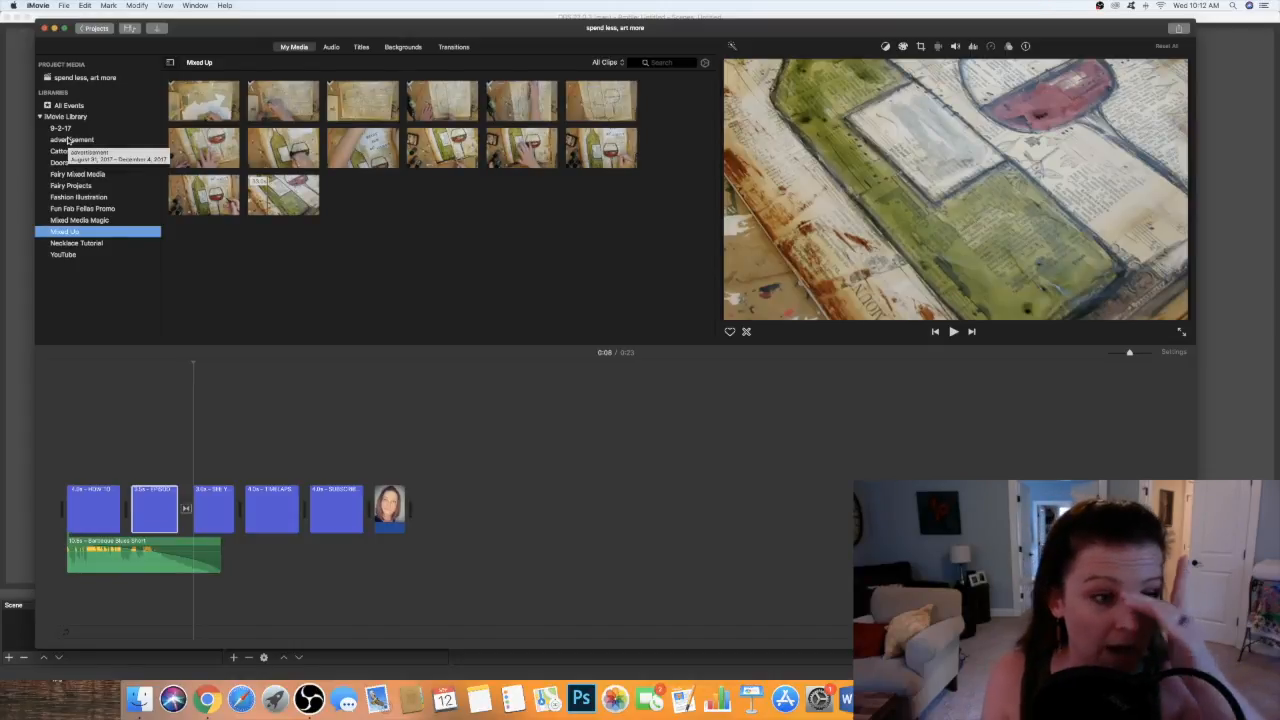
Return to the YouTube event and review its imported clips and photos from the newest back to the first
left_click(64, 255)
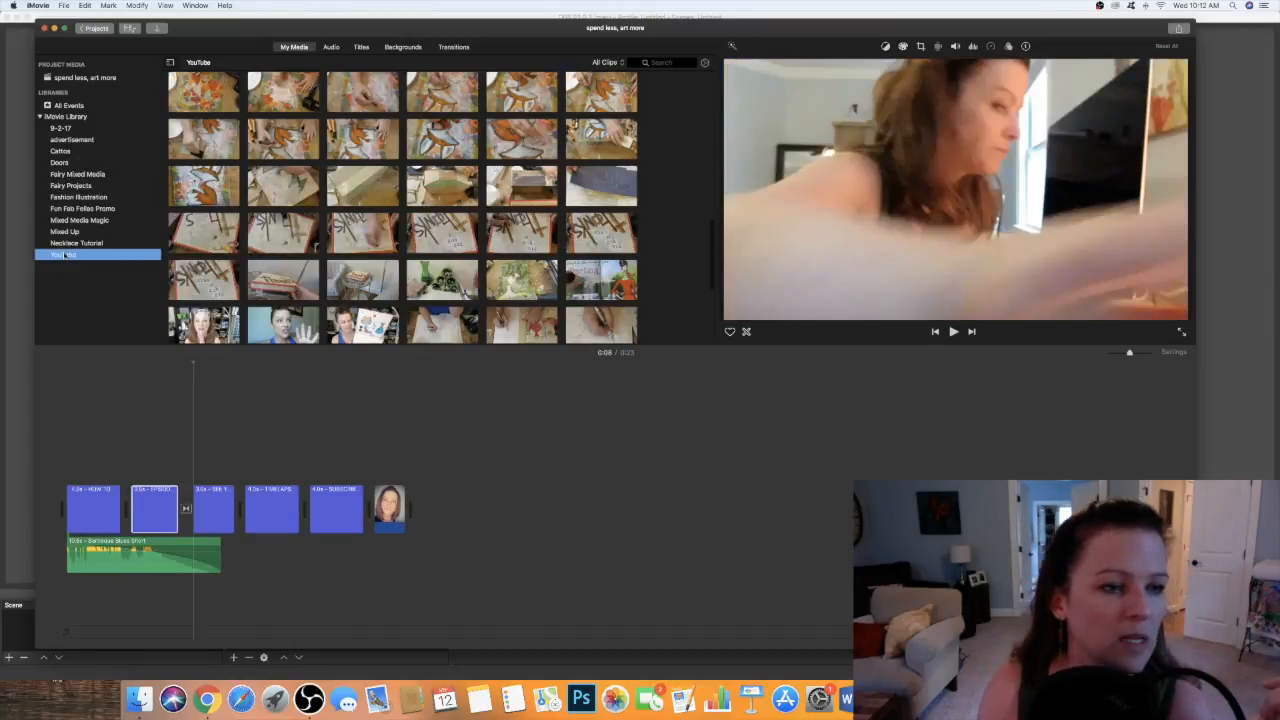
scroll(331, 266, "down", 5)
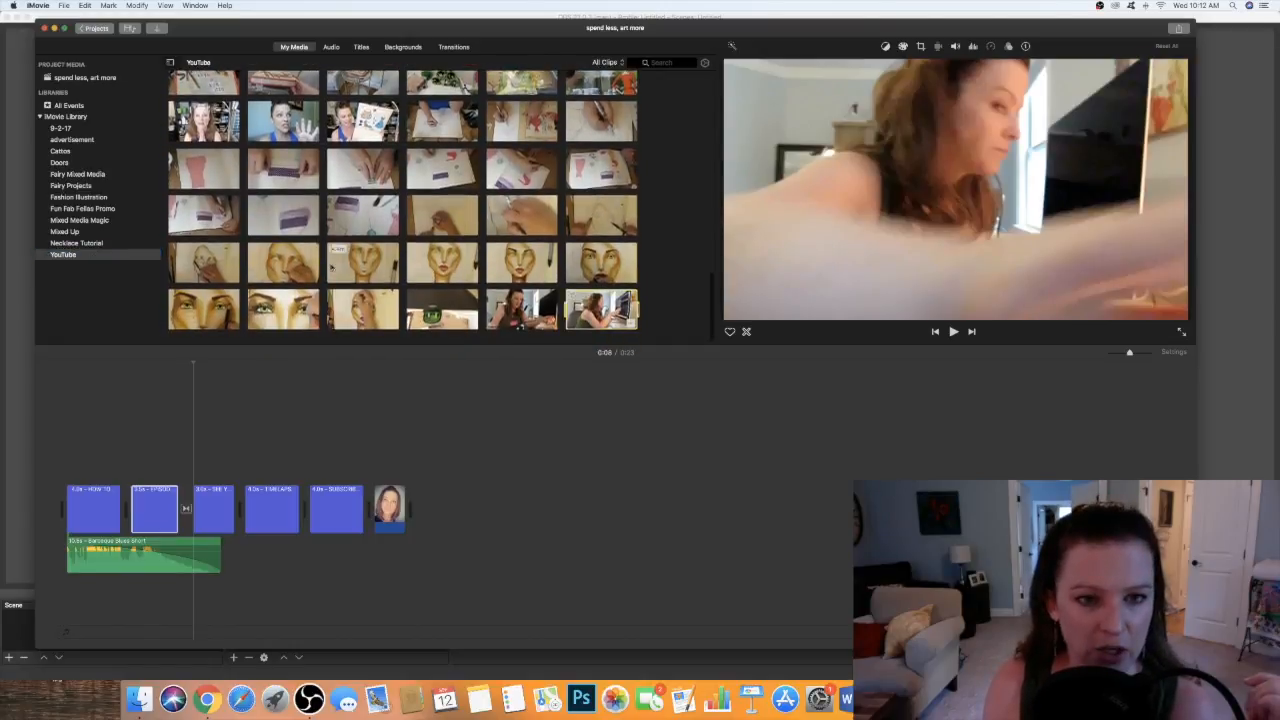
scroll(331, 266, "up", 8)
scroll(402, 206, "up", 6)
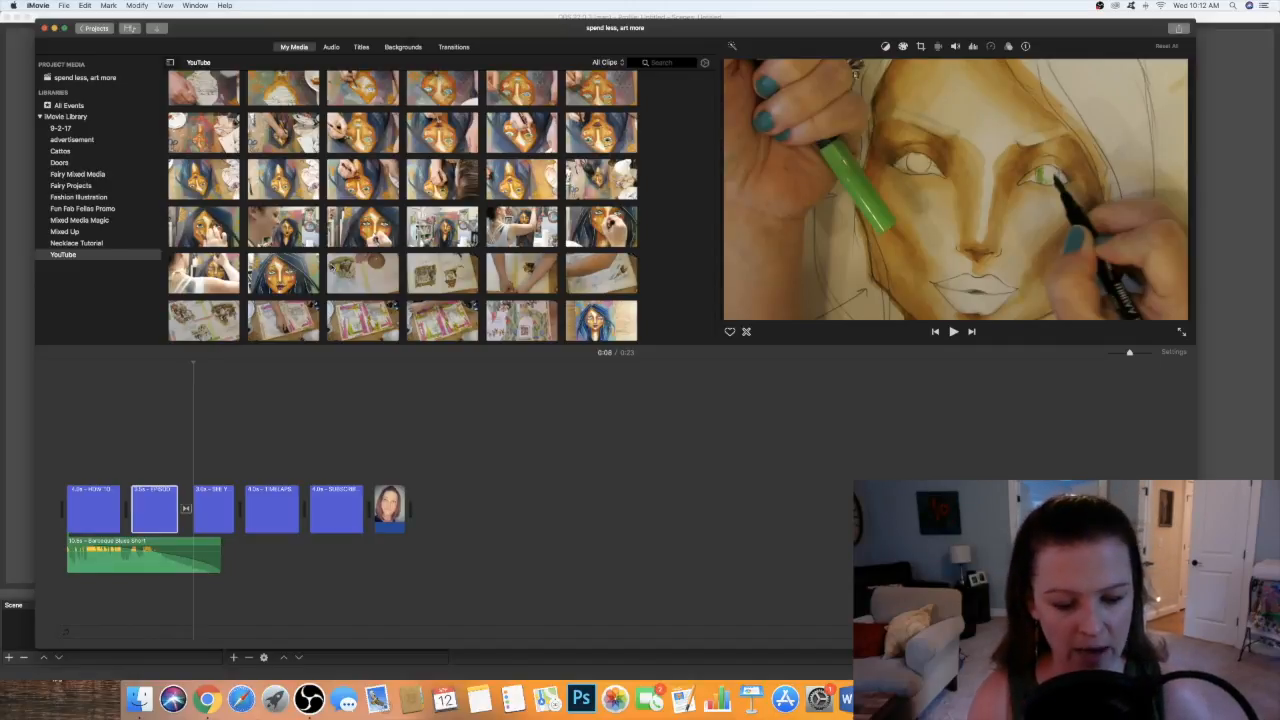
scroll(434, 206, "up", 2)
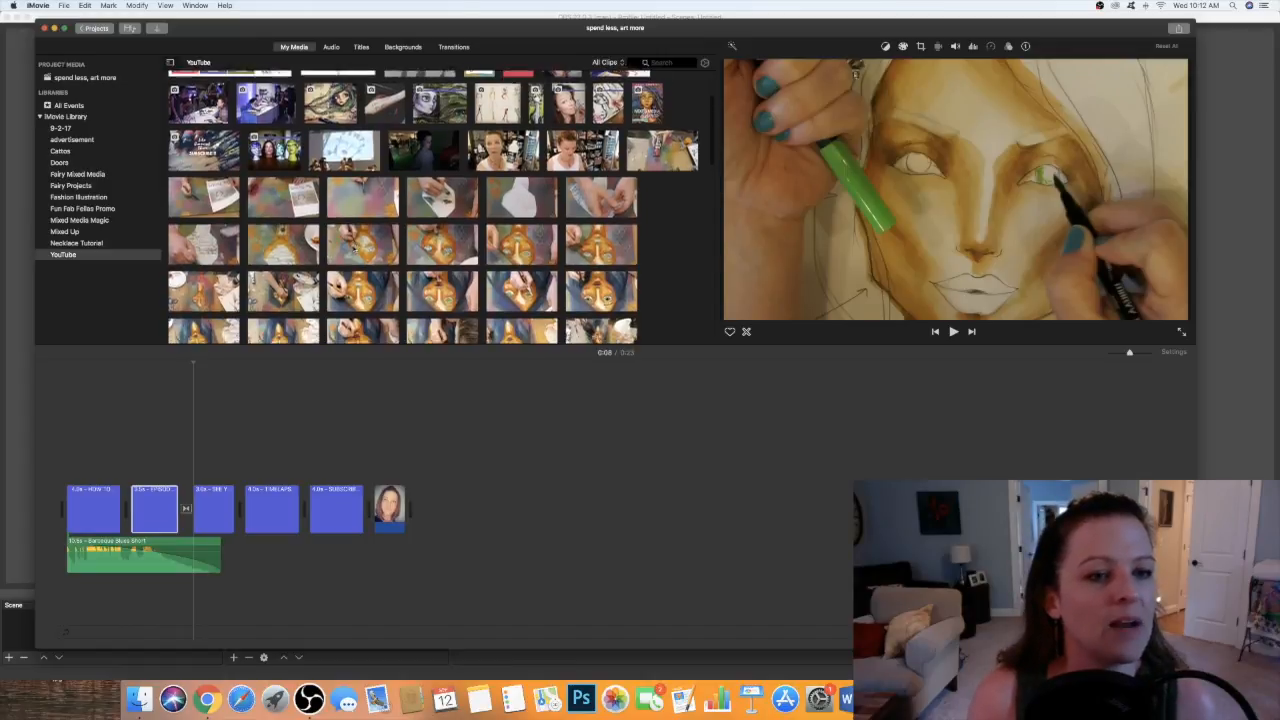
scroll(270, 218, "down", 1)
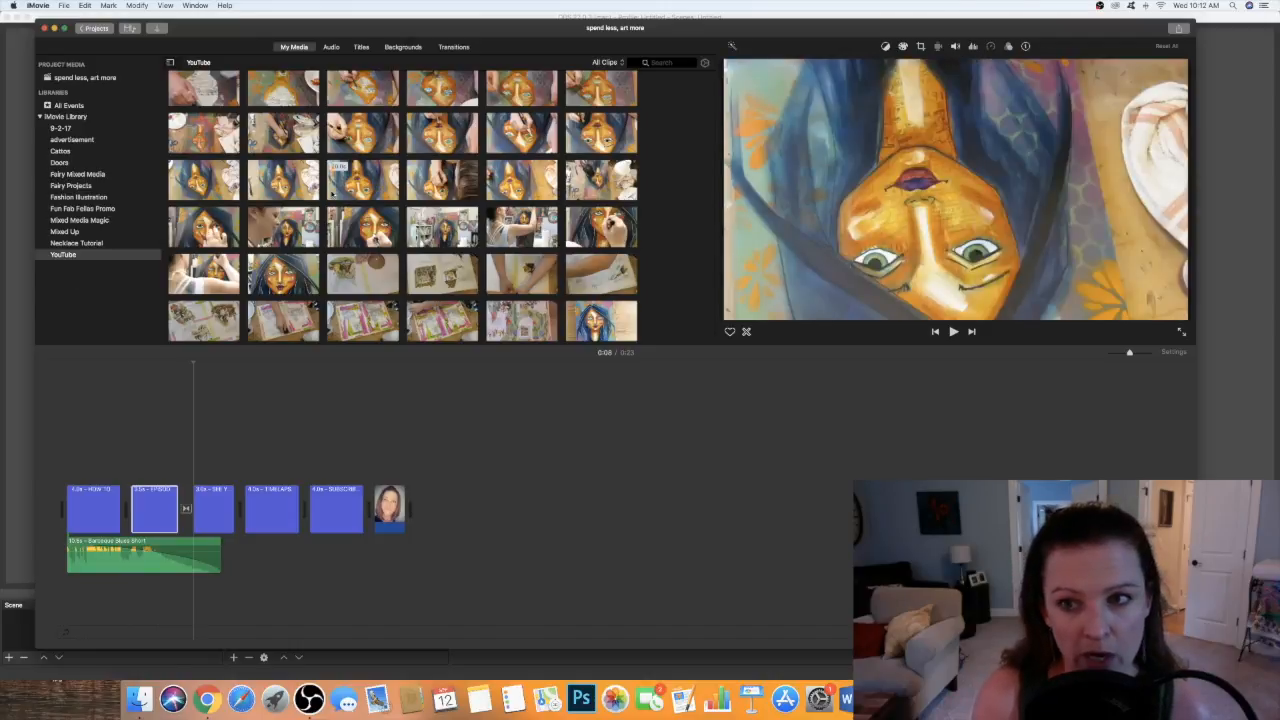
scroll(341, 203, "up", 2)
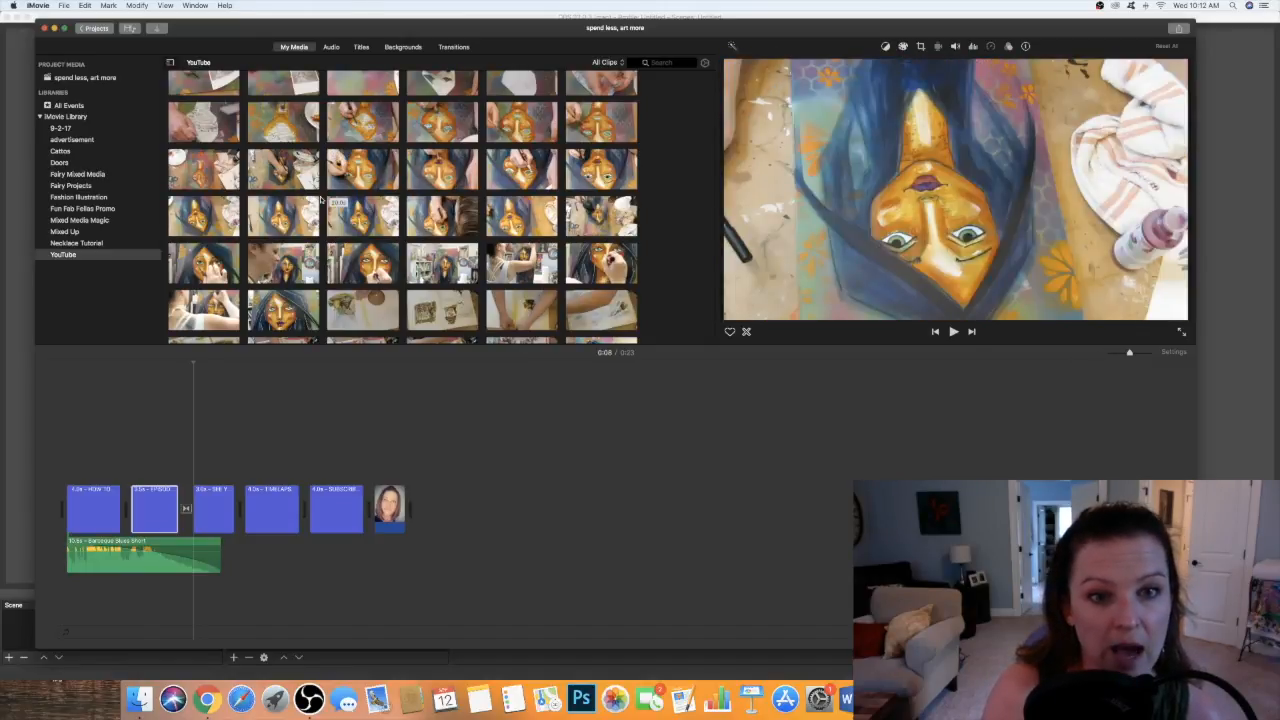
scroll(320, 200, "up", 5)
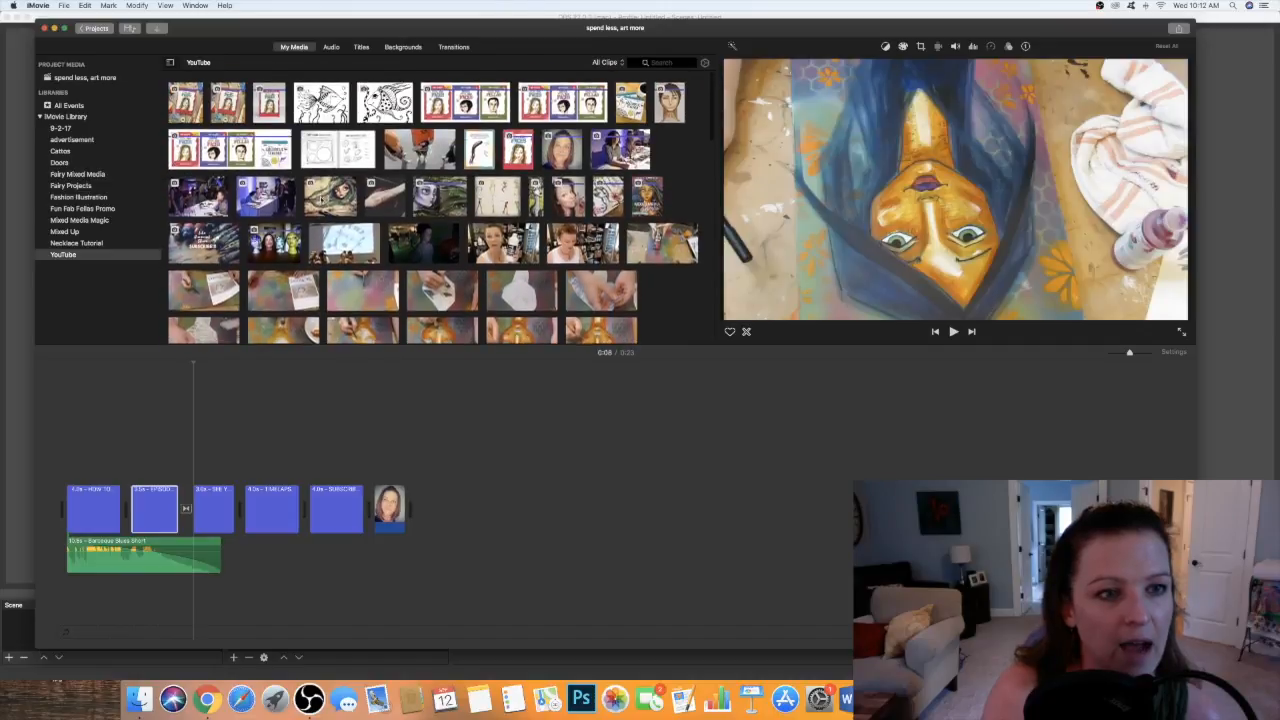
Add the upside-down face-drawing clip from the "spend less, art more" project media to the end of the timeline, after the portrait photo
left_click(88, 78)
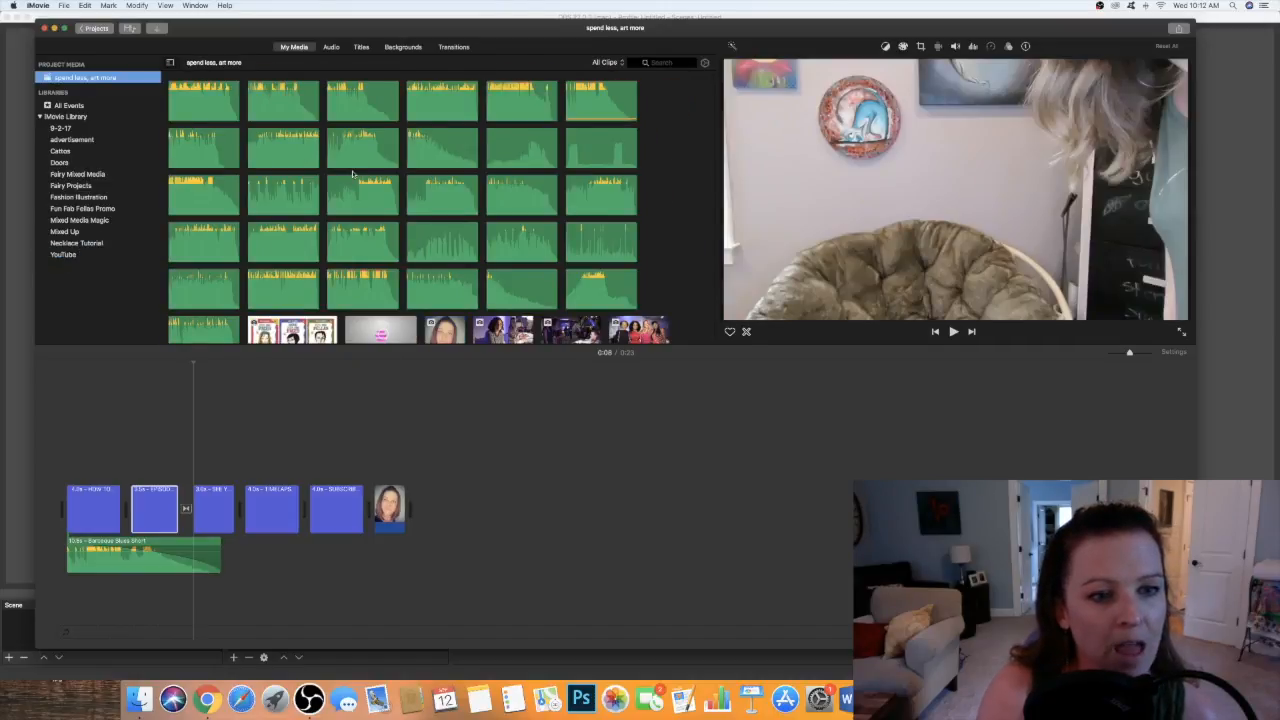
scroll(353, 174, "down", 4)
scroll(353, 174, "down", 10)
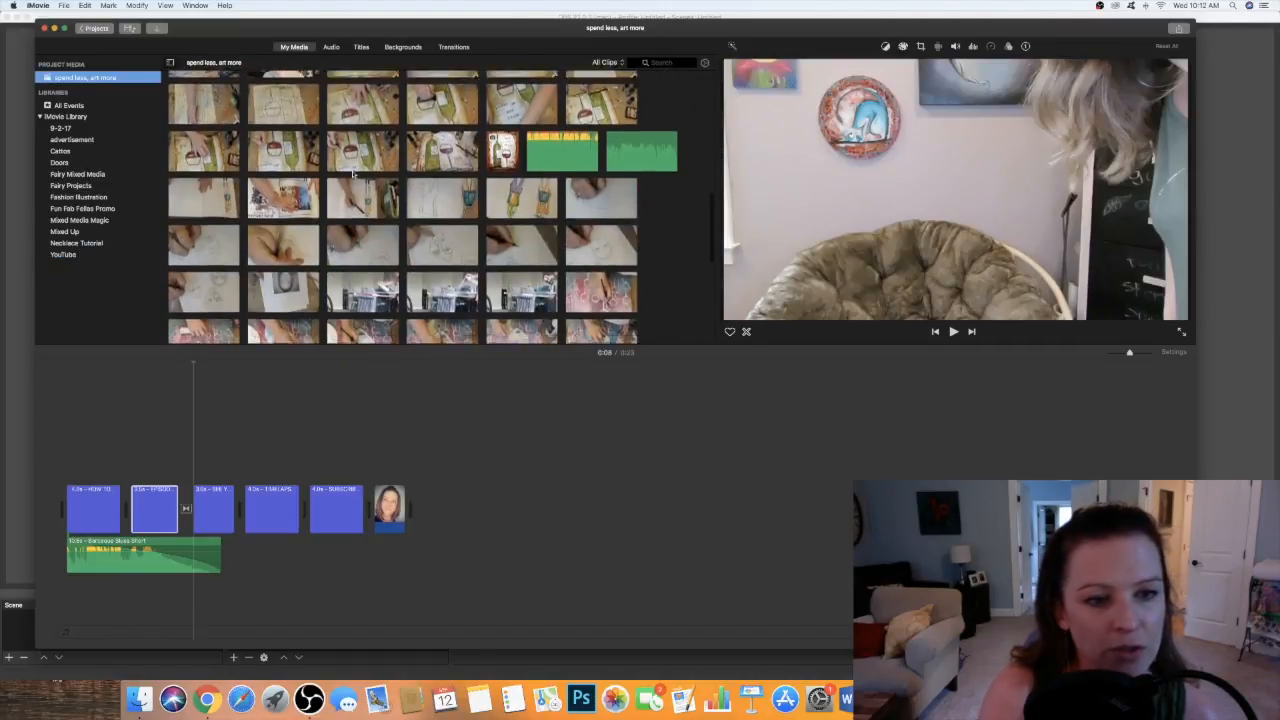
scroll(353, 174, "down", 10)
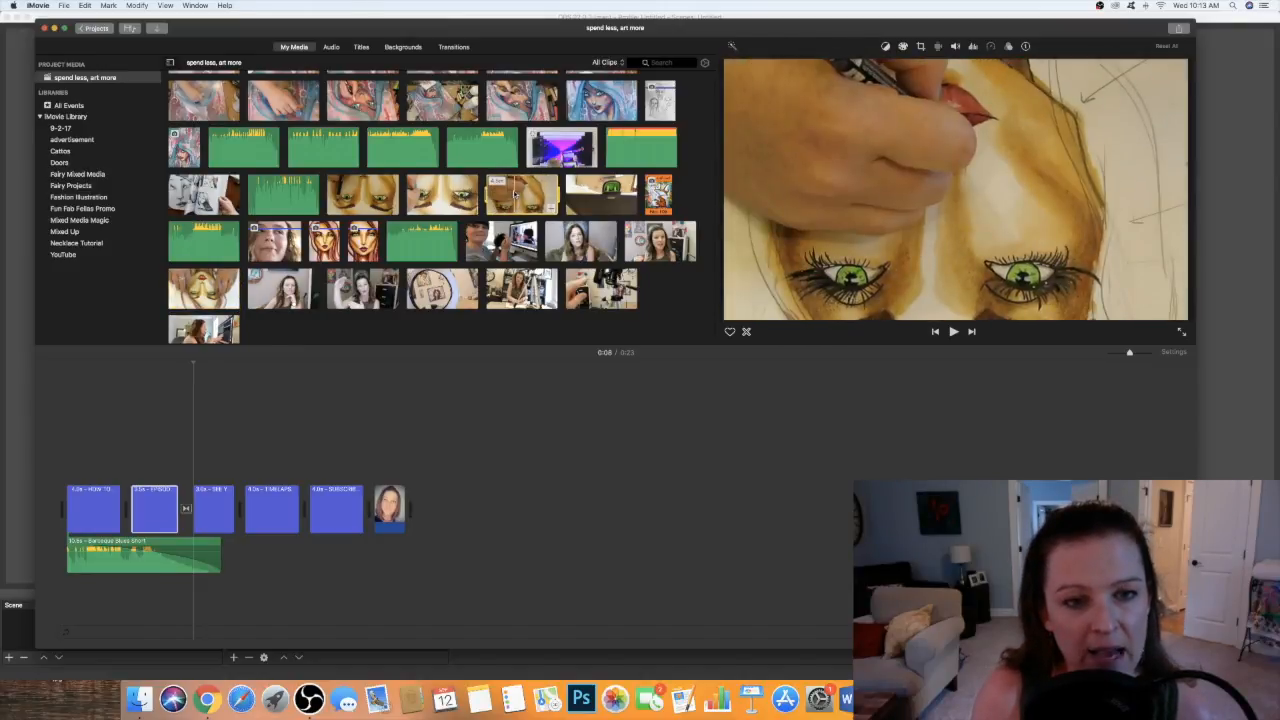
mouse_move(480, 262)
left_mouse_down()
mouse_move(449, 309)
mouse_move(420, 405)
mouse_move(432, 497)
left_mouse_up()
left_click_drag(421, 518, 416, 516)
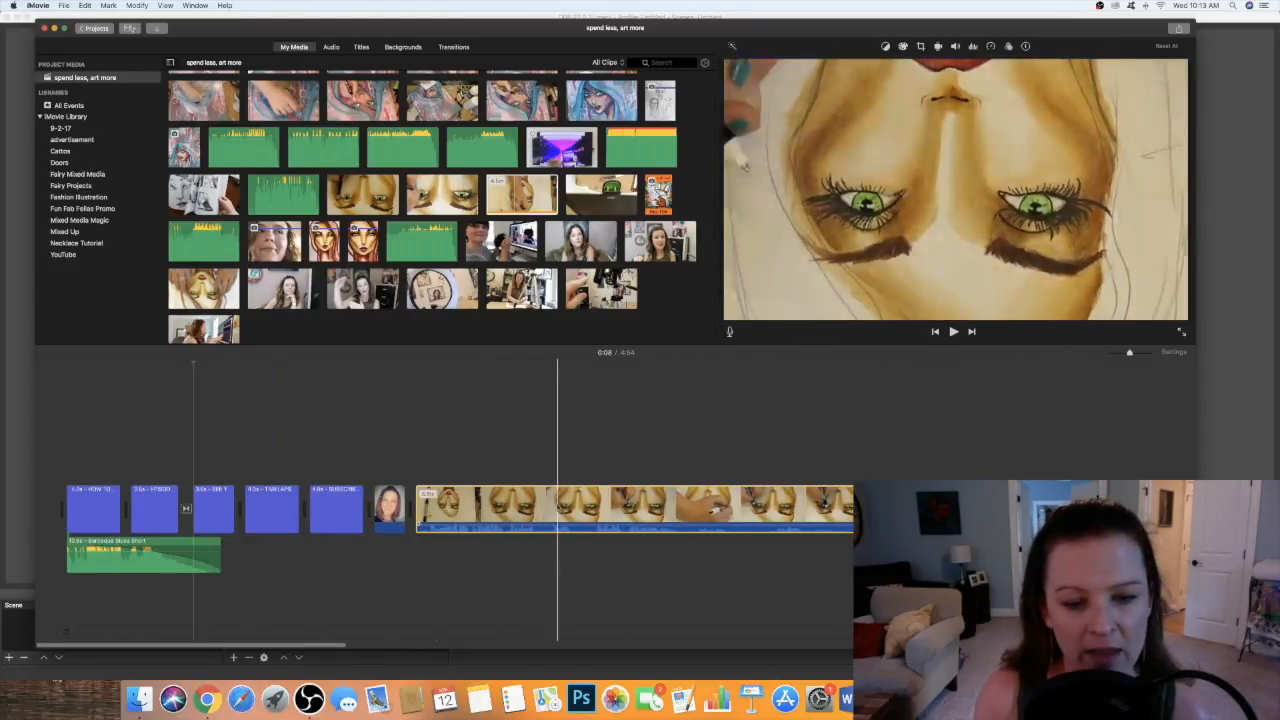
Rotate the upside-down face-drawing clip in the timeline by 180 degrees so the face is upright, checking the playback
scroll(556, 508, "right", 6)
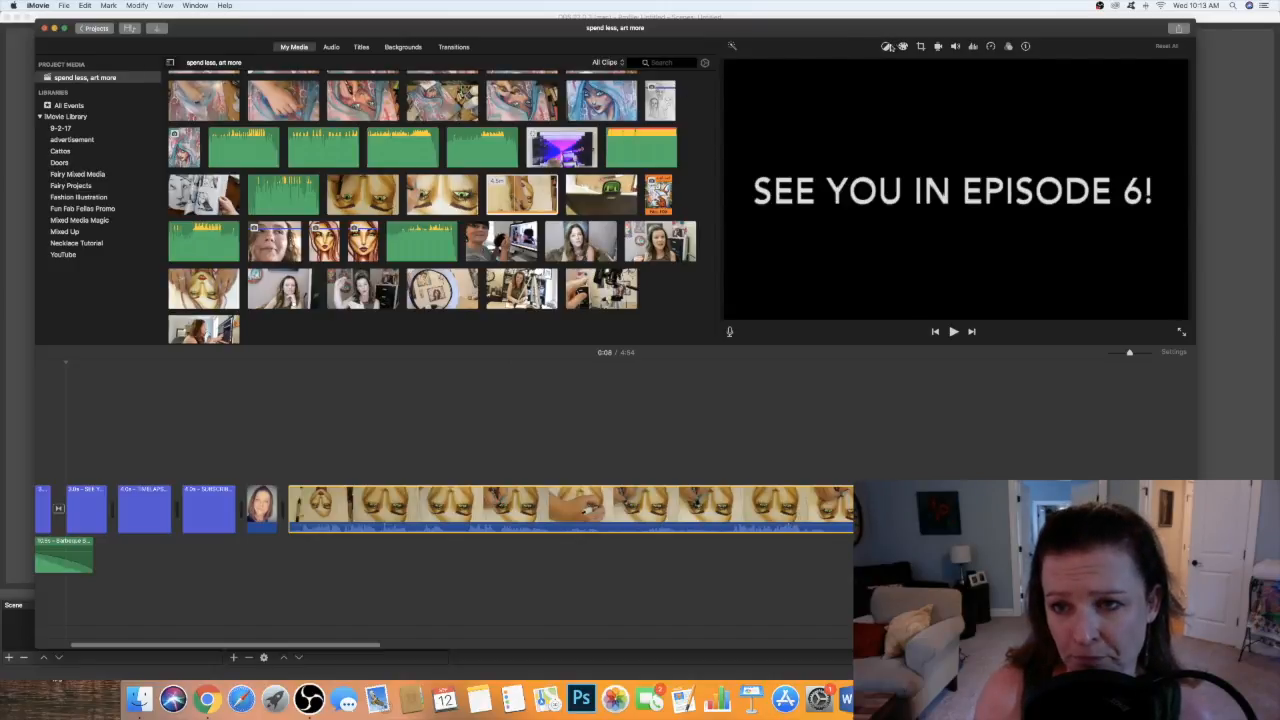
left_click(921, 47)
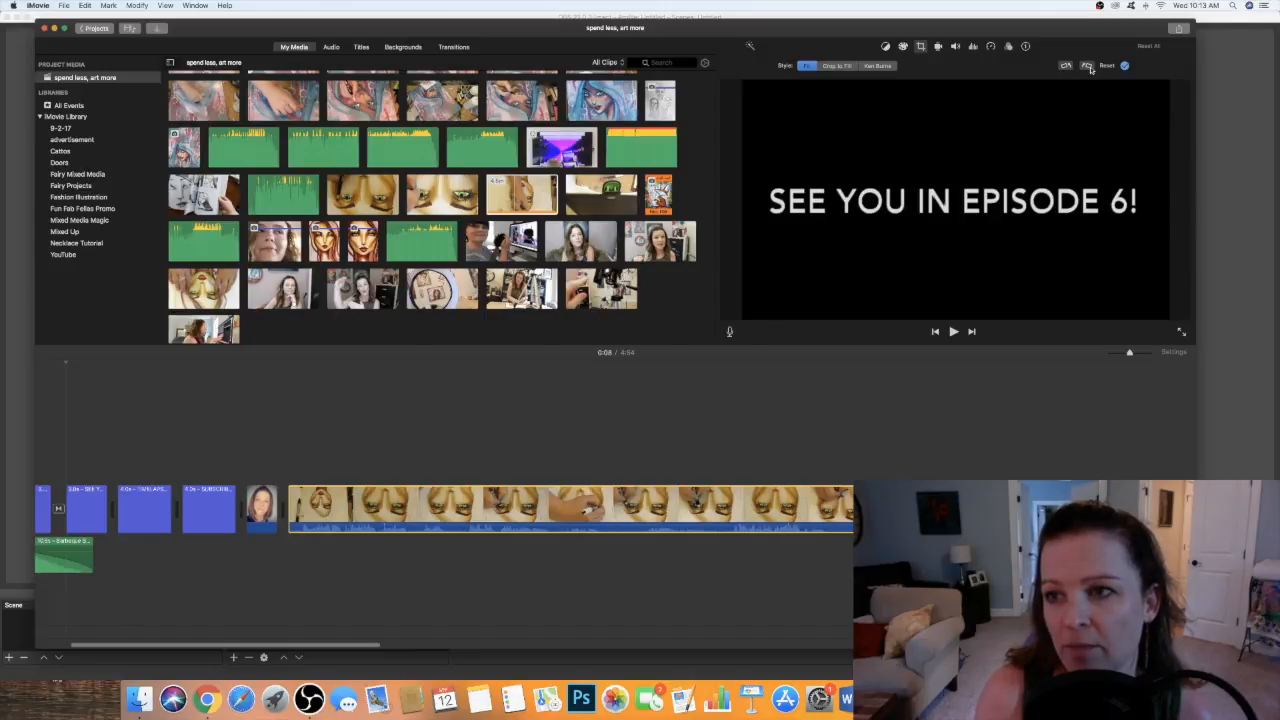
left_click(1087, 66)
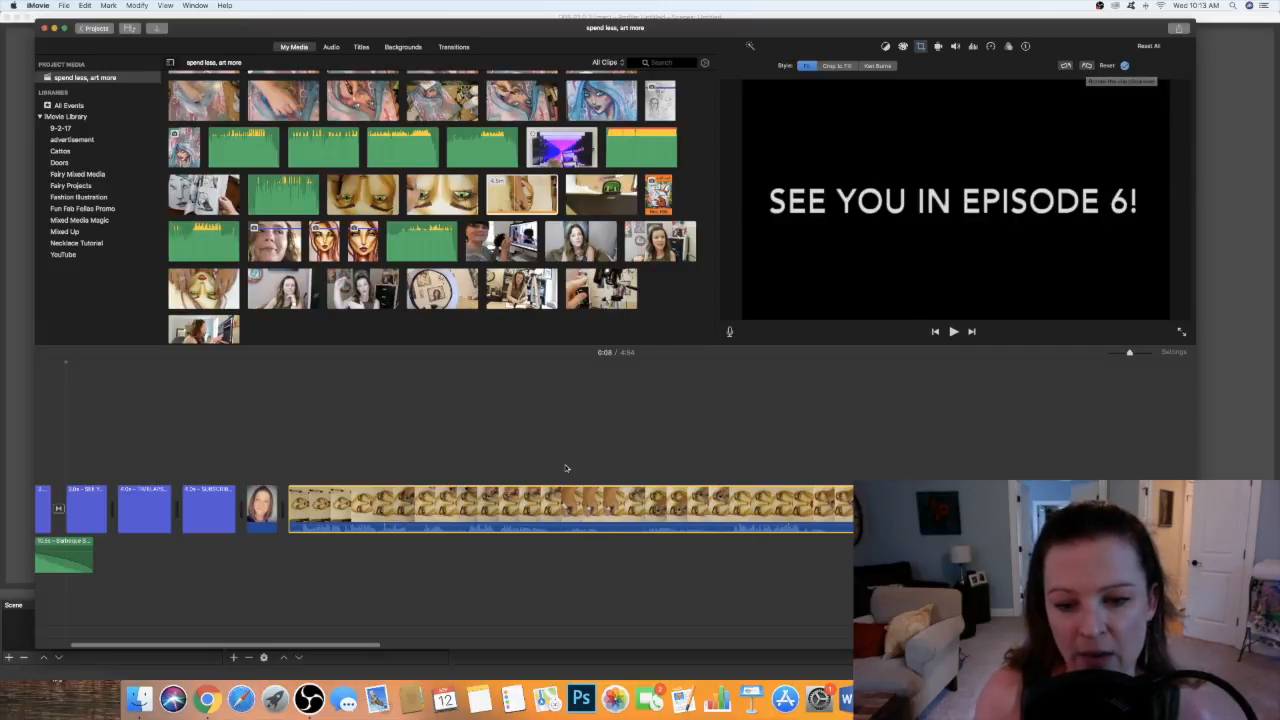
left_click(510, 508)
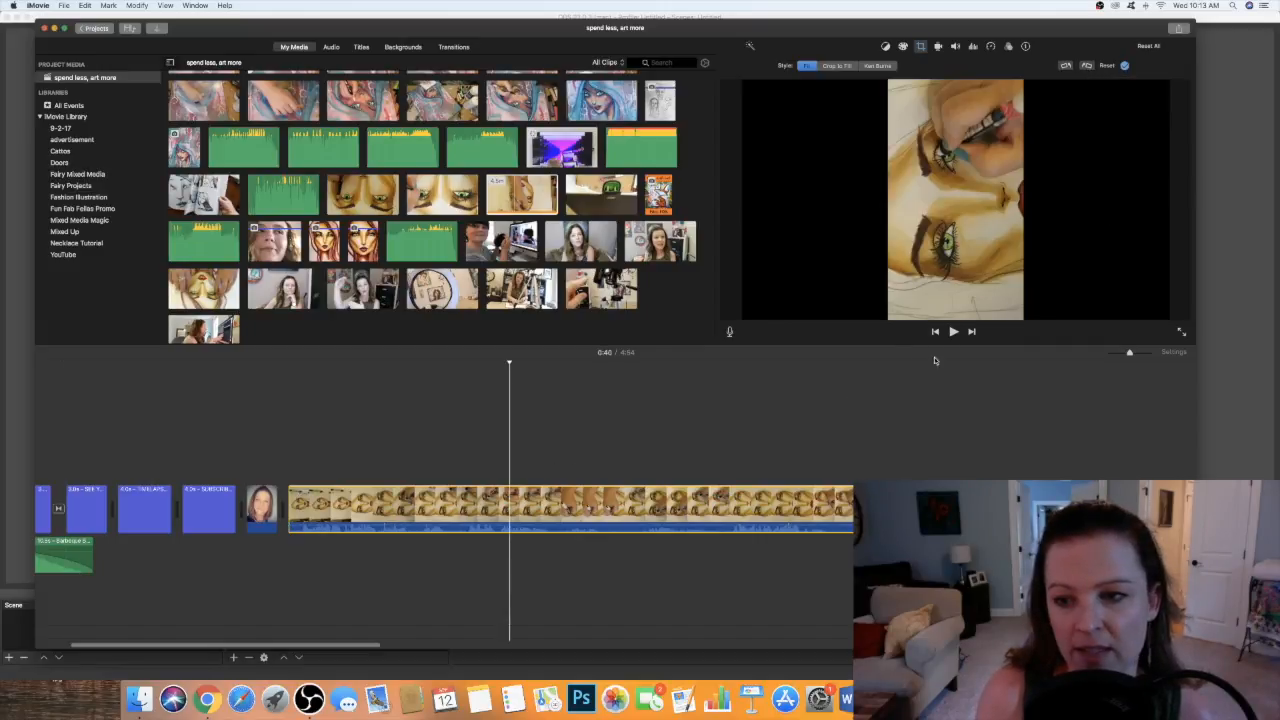
left_click(956, 332)
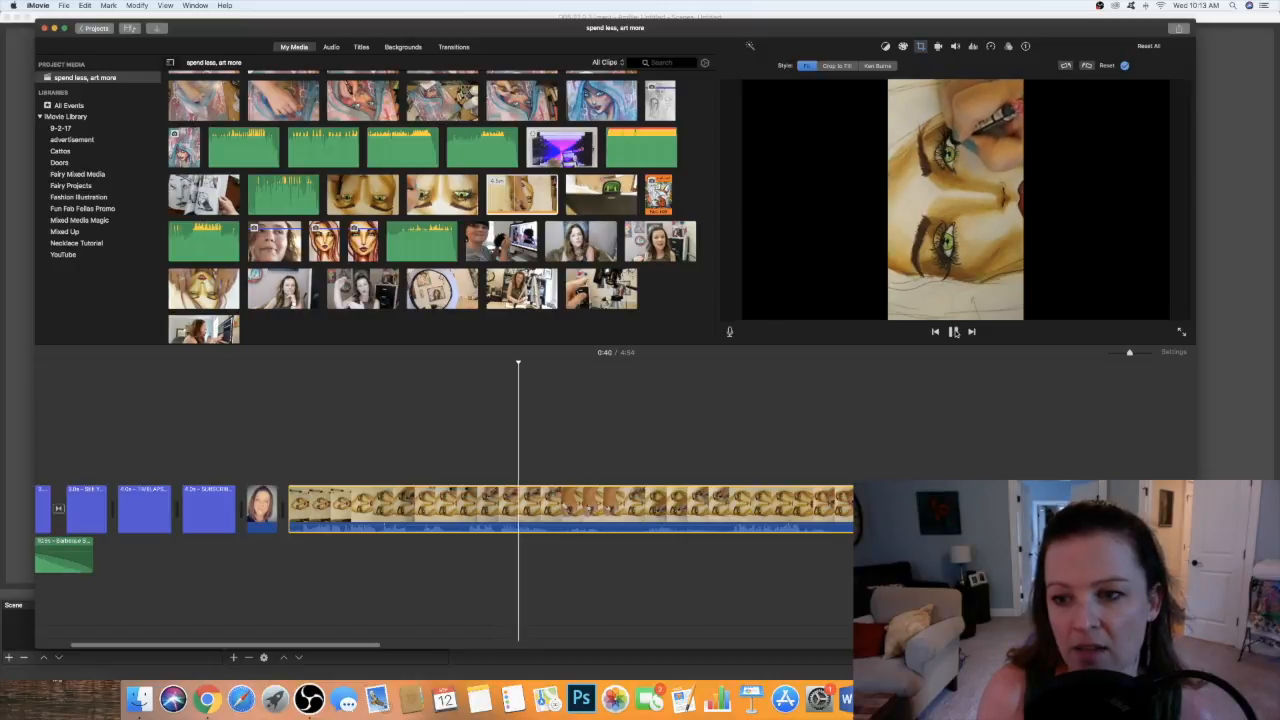
left_click(1088, 65)
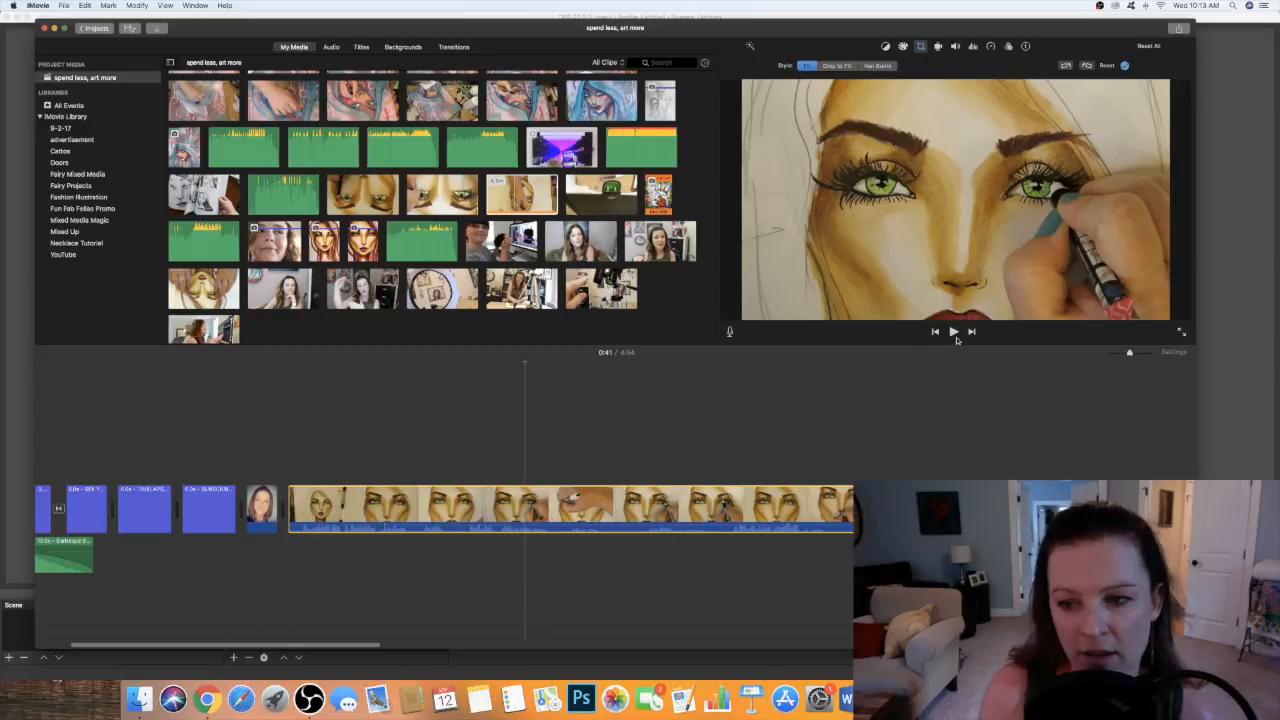
key("space")
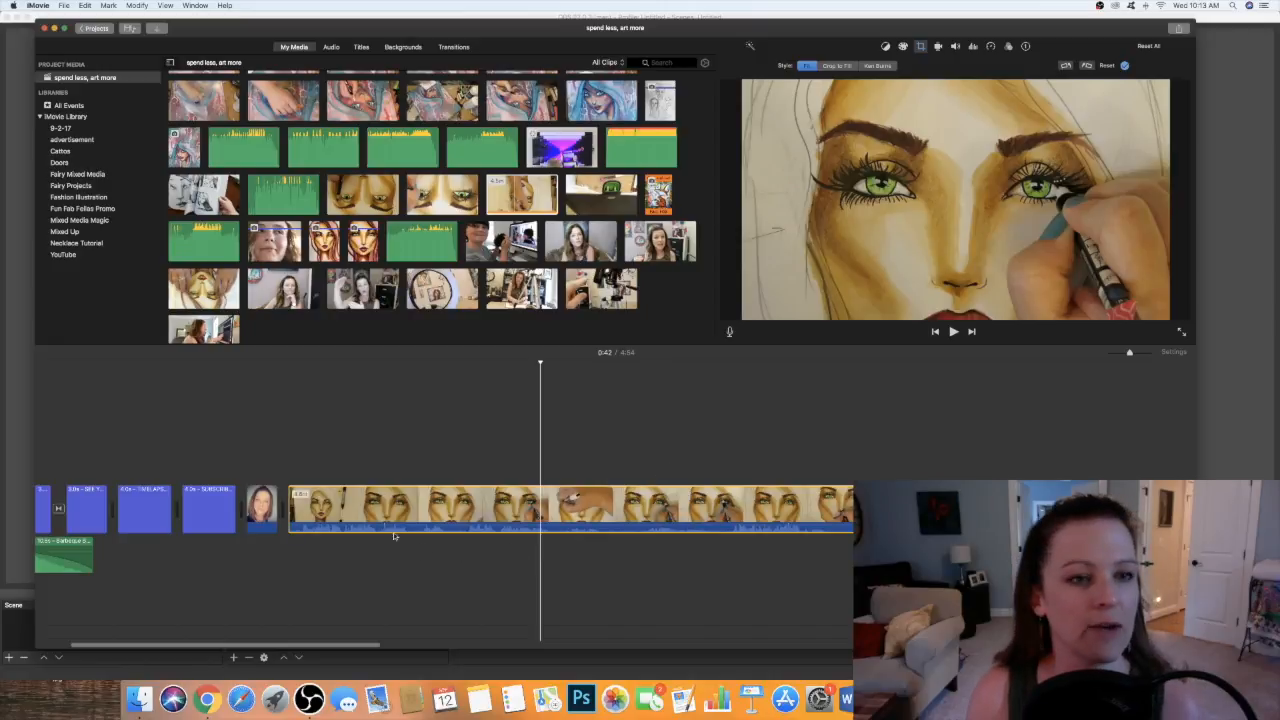
left_click(395, 571)
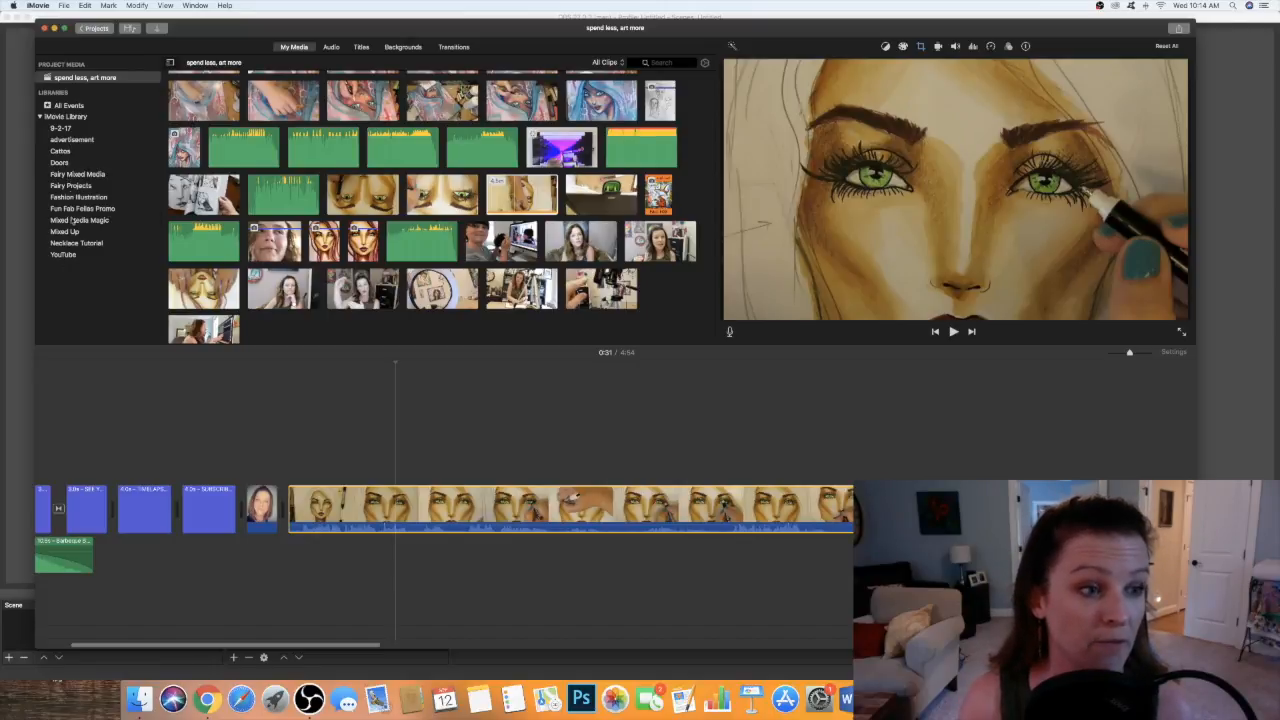
Review the iTunes and Sound Effects audio sources and preview the Barbeque Blues Medium jingle
left_click(332, 47)
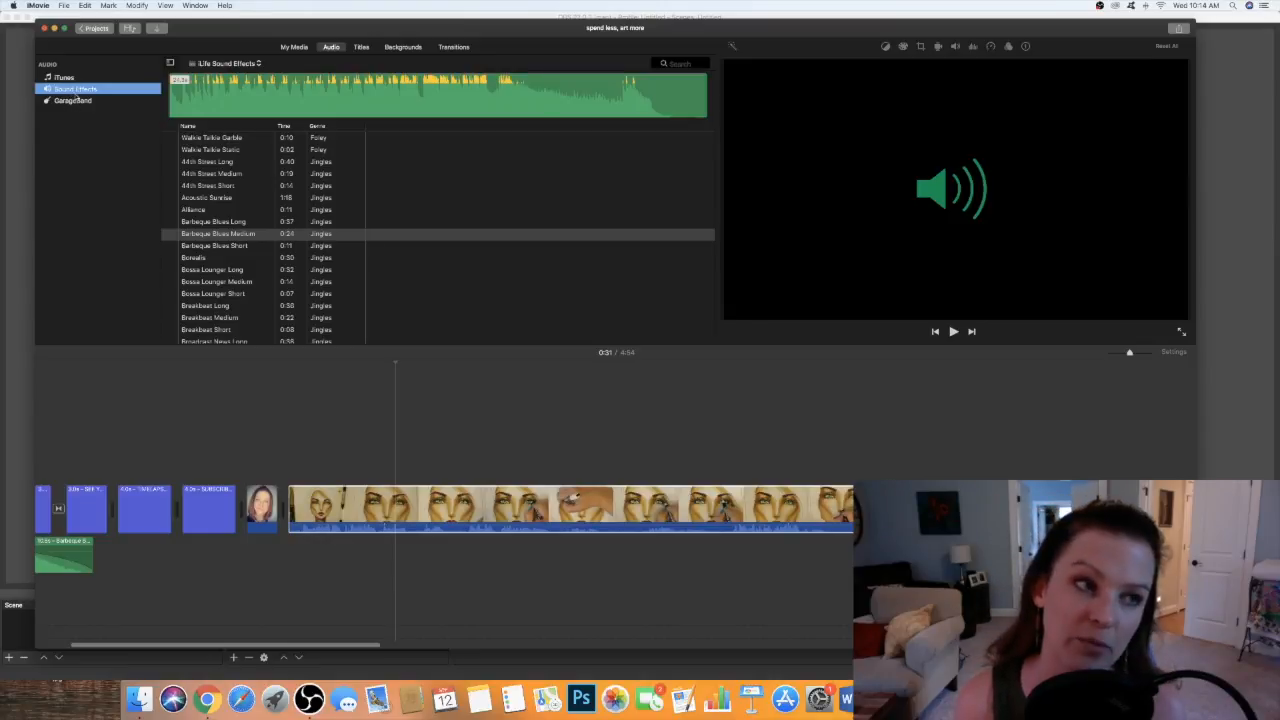
left_click(66, 78)
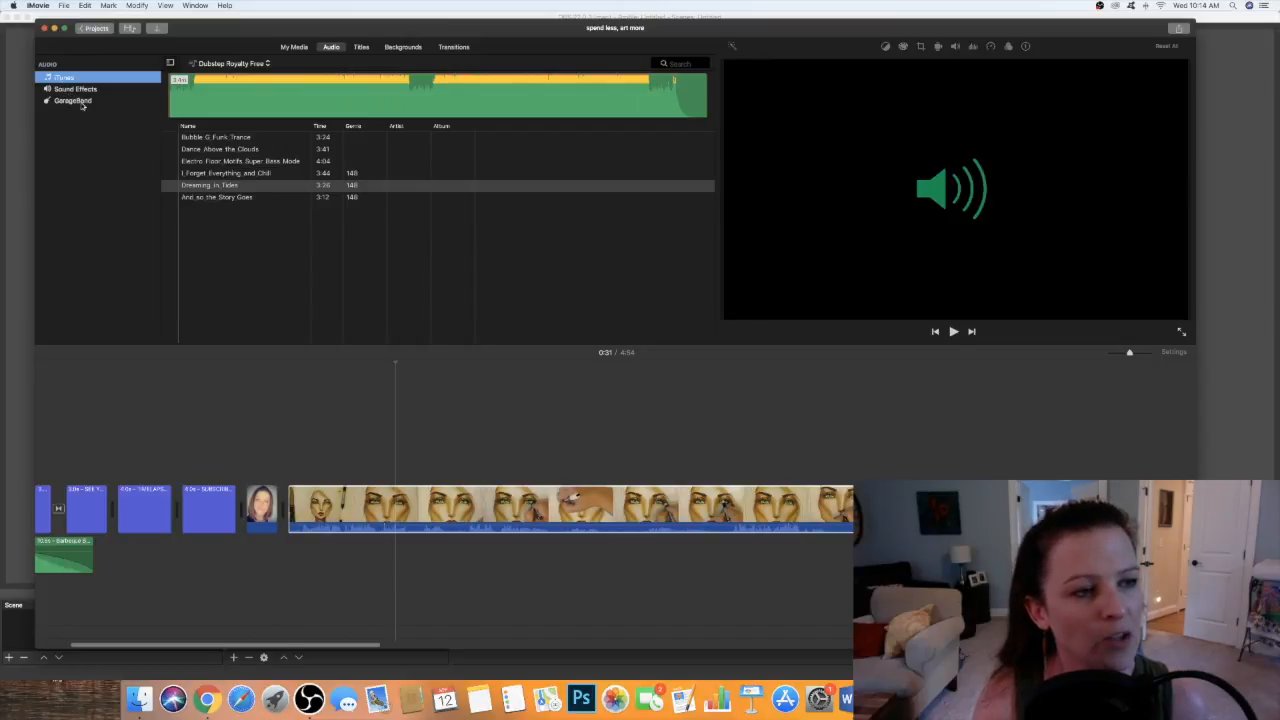
left_click(70, 89)
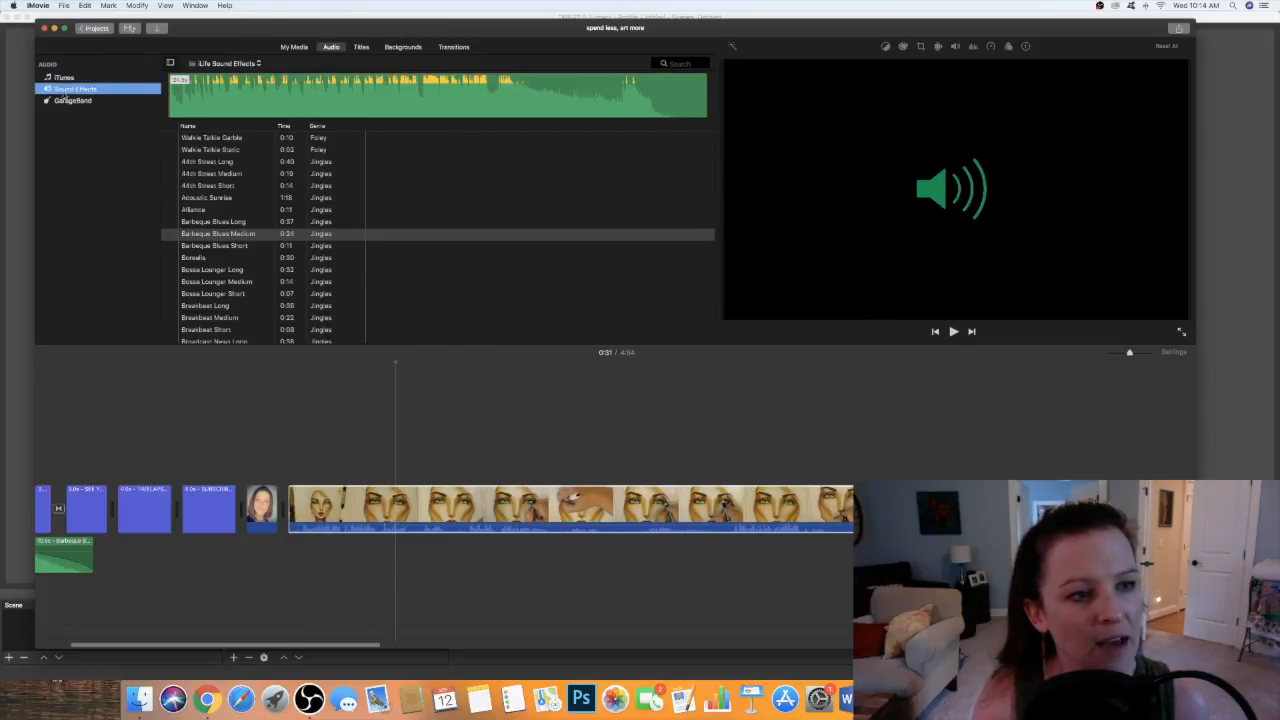
mouse_move(181, 238)
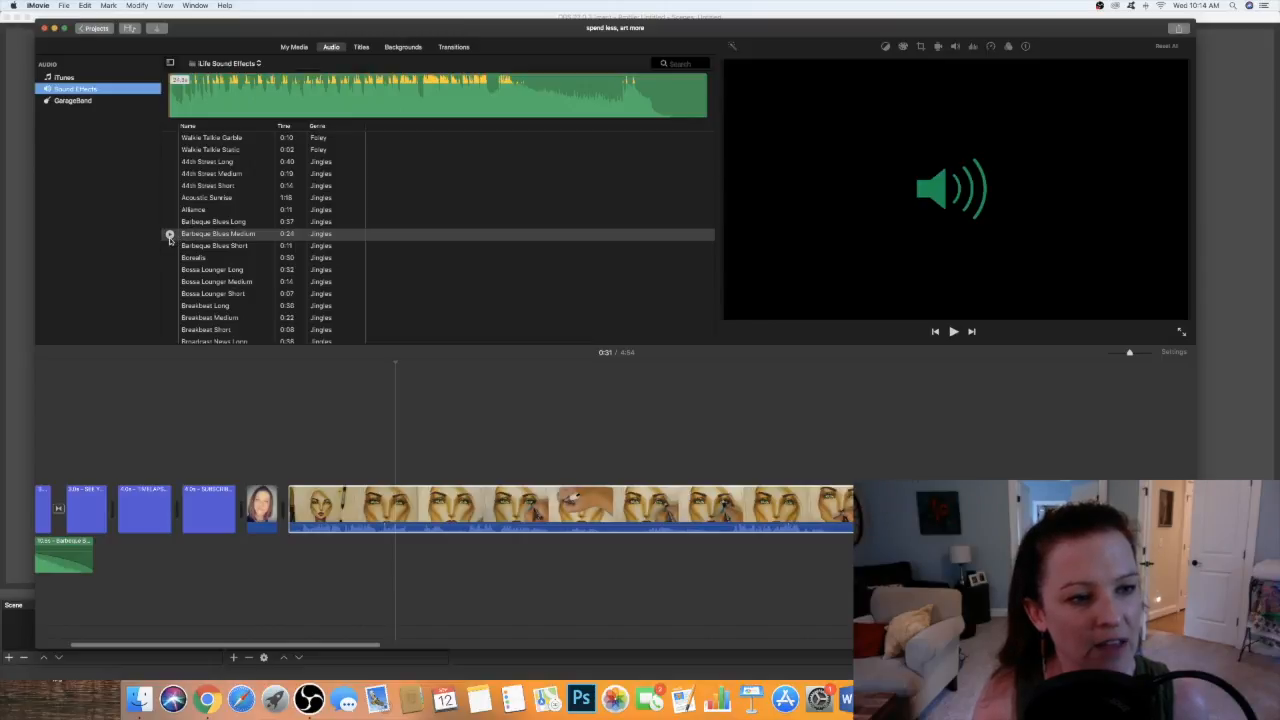
scroll(169, 238, "up", 1)
left_click(169, 240)
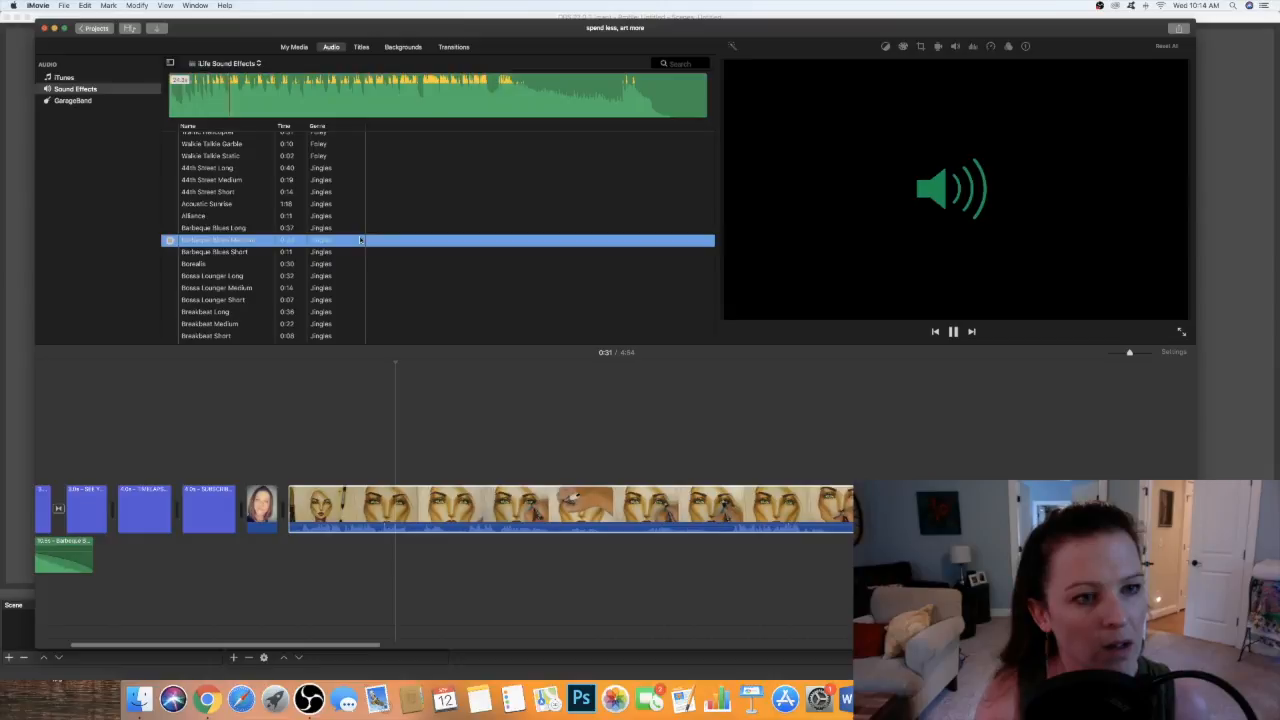
left_click(169, 242)
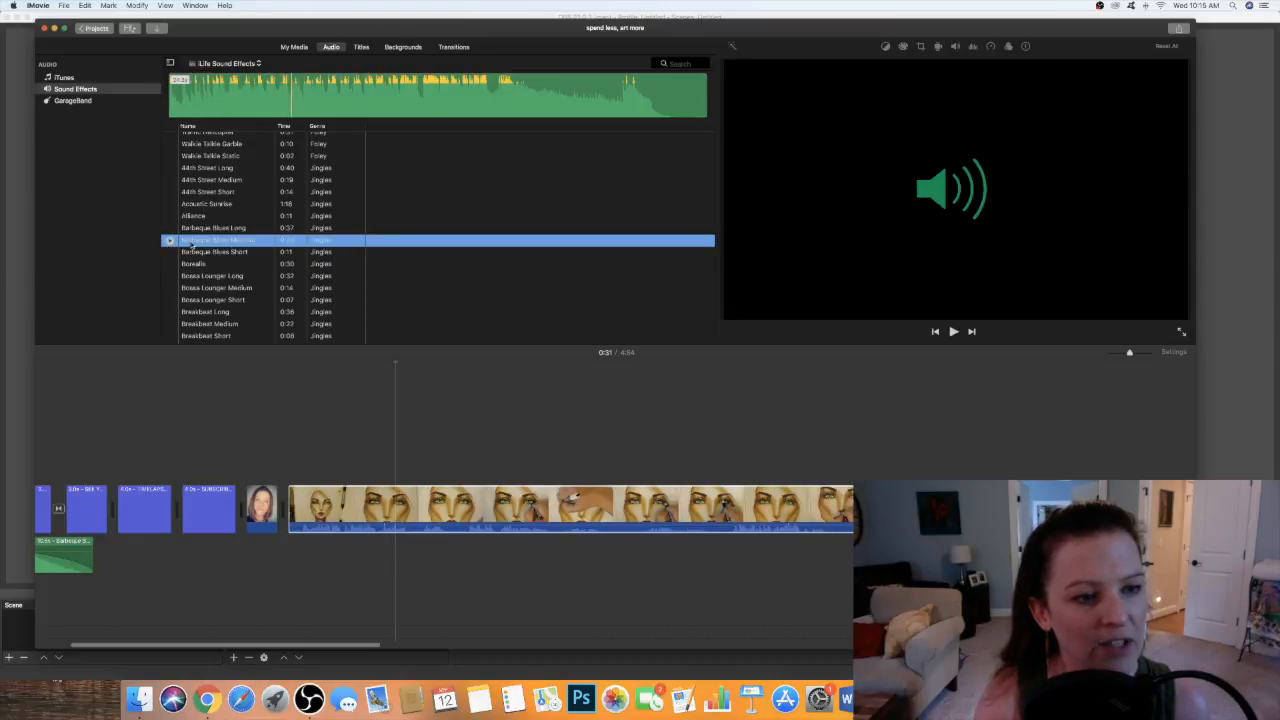
Browse the iLife Sound Effects list from the foley sounds down to the jingles, noting their lengths and genres
scroll(200, 205, "up", 5)
scroll(207, 205, "up", 10)
scroll(207, 205, "down", 8)
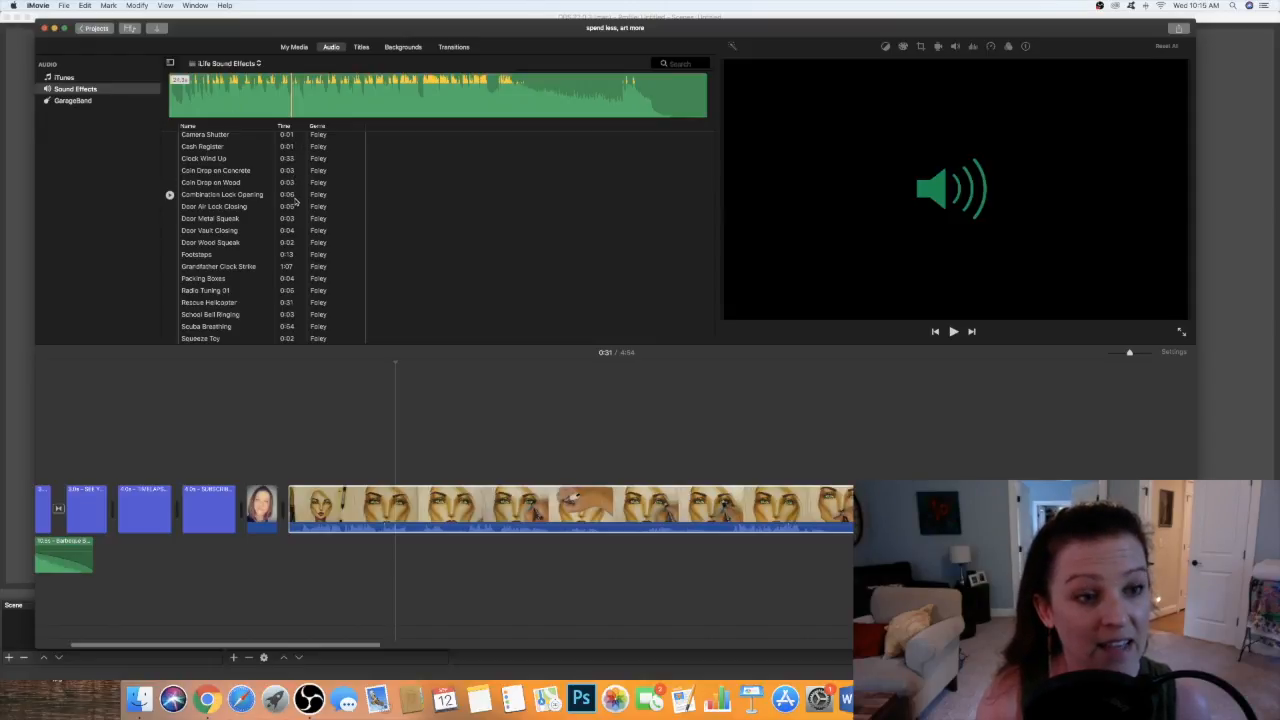
scroll(280, 250, "down", 2)
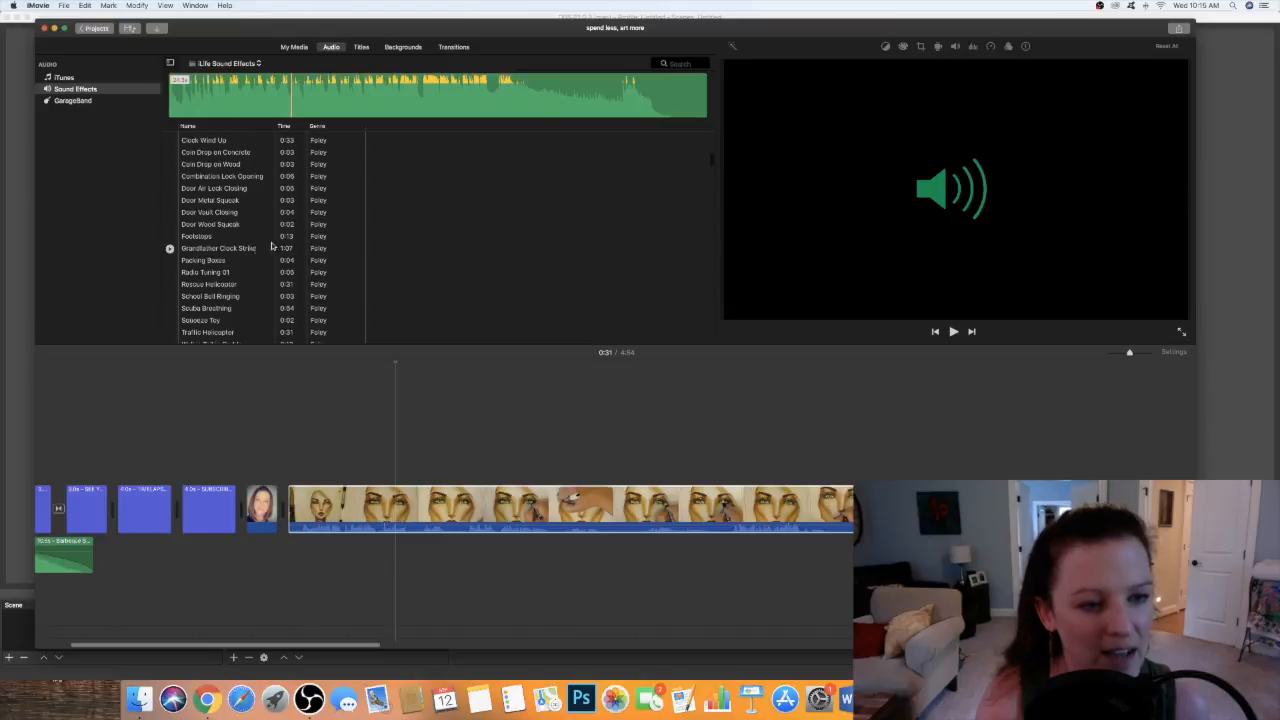
scroll(285, 252, "down", 8)
left_click(293, 258)
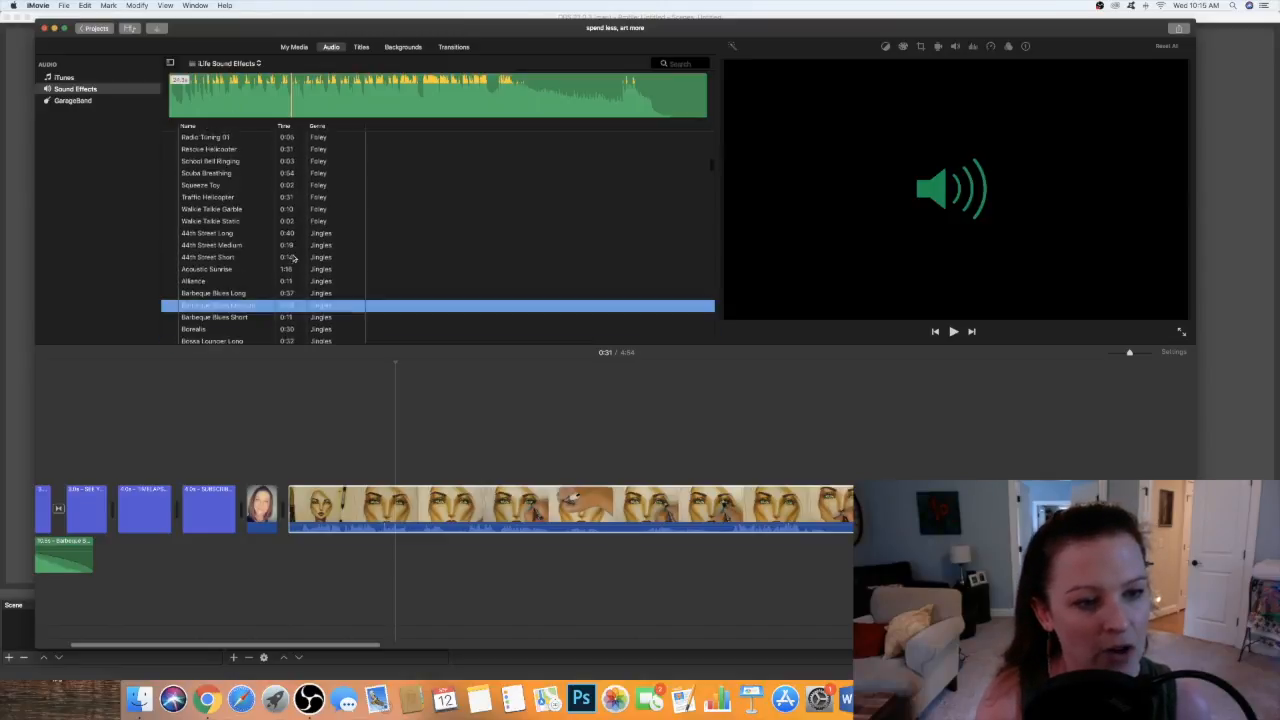
scroll(205, 268, "down", 3)
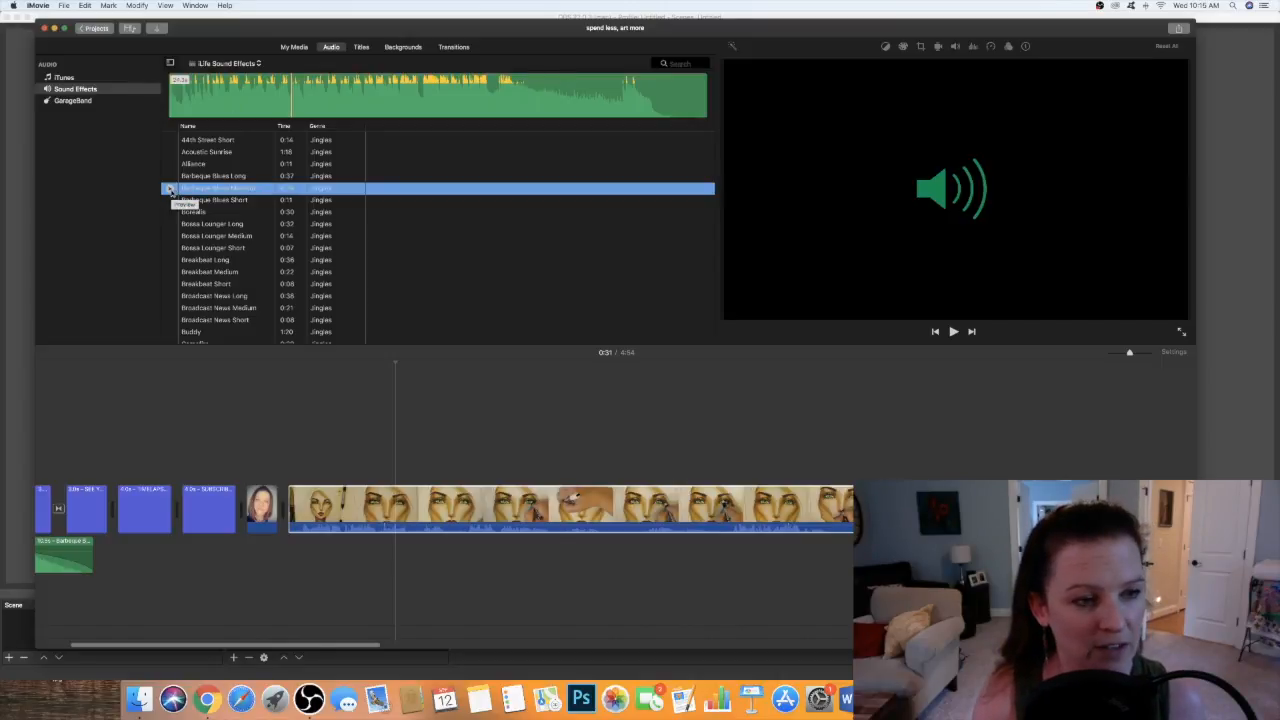
Preview Barbeque Blues Medium again and compare it with Barbeque Blues Short, ending with the medium version selected
left_click(169, 189)
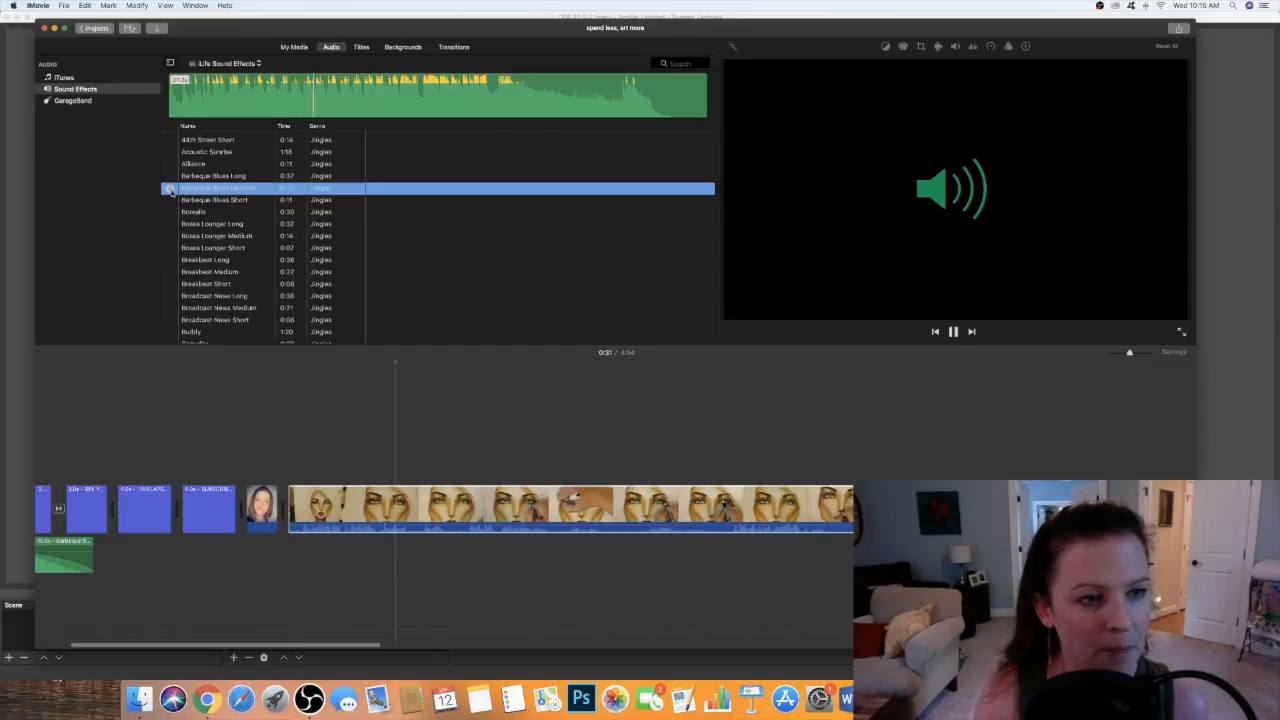
left_click(169, 189)
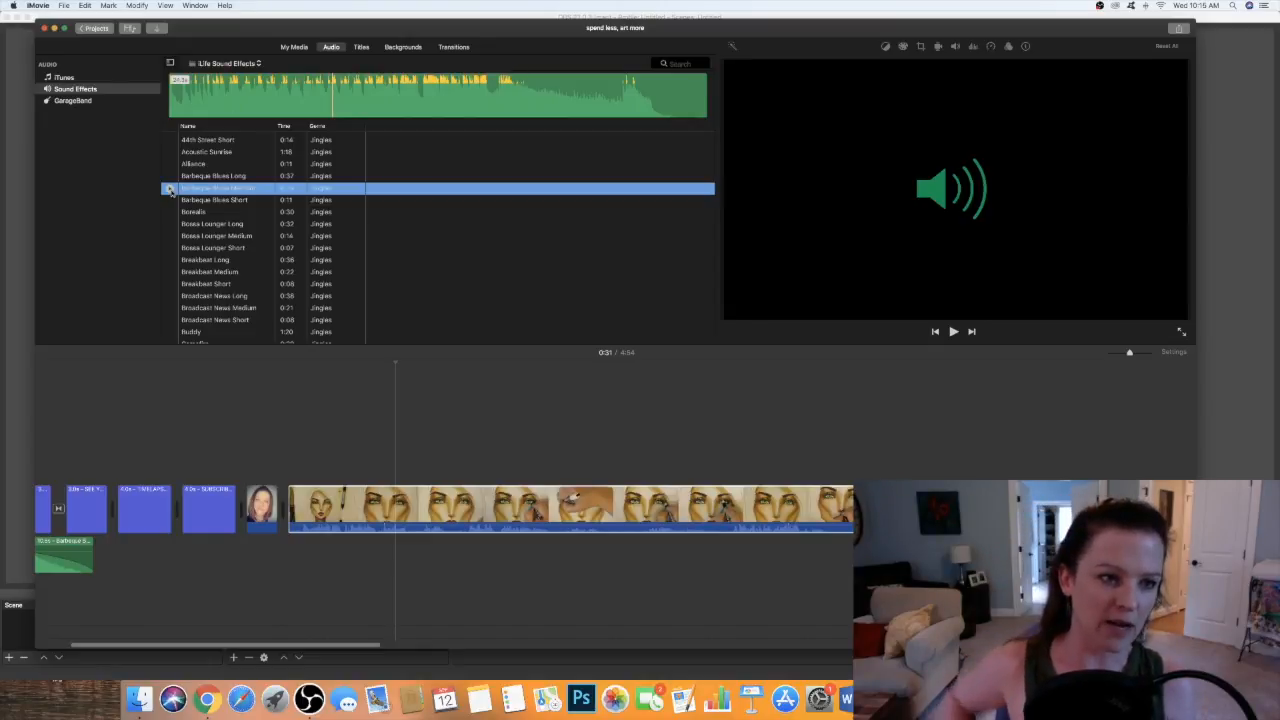
left_click(168, 201)
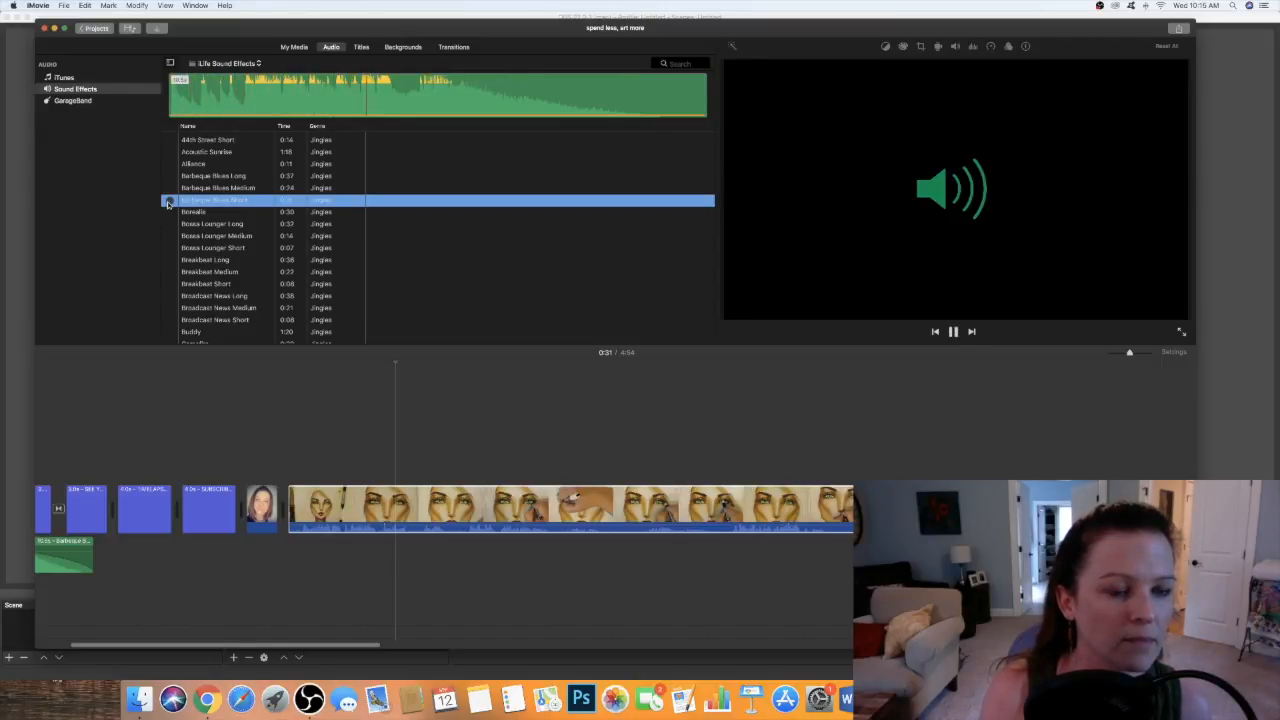
left_click(168, 202)
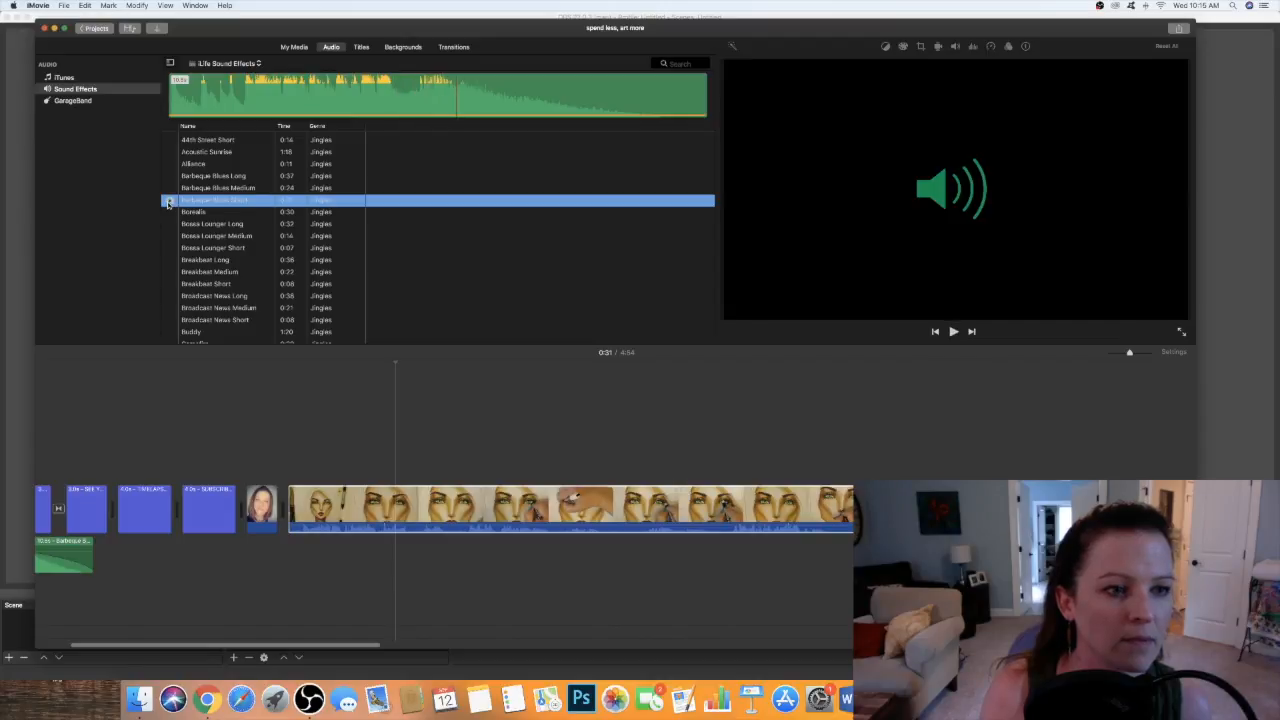
scroll(168, 202, "down", 1)
left_click(198, 182)
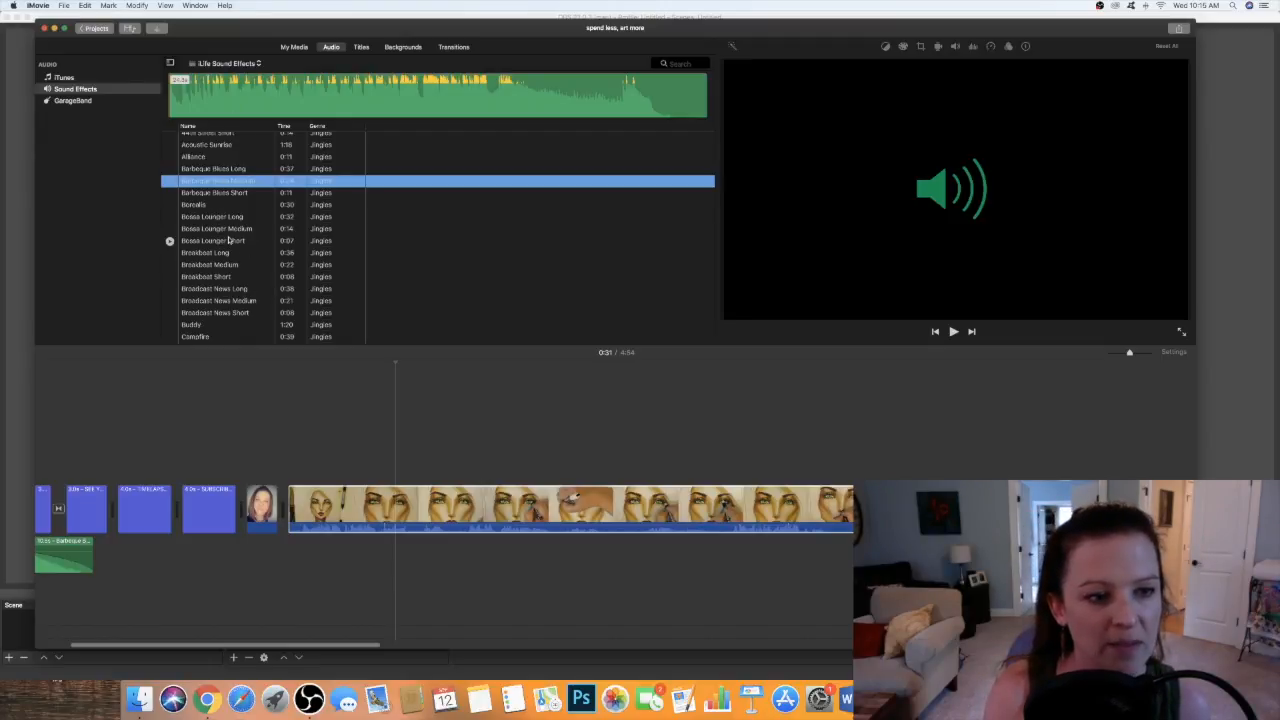
scroll(243, 222, "up", 2)
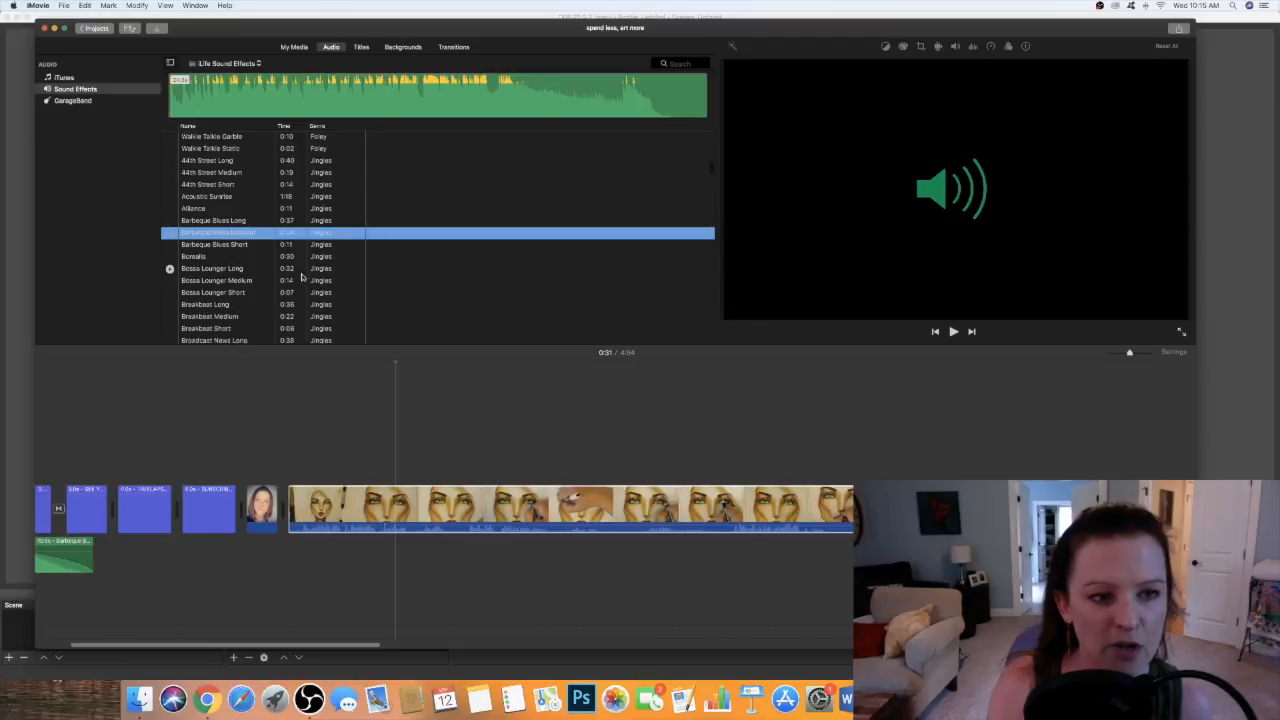
scroll(305, 263, "up", 1)
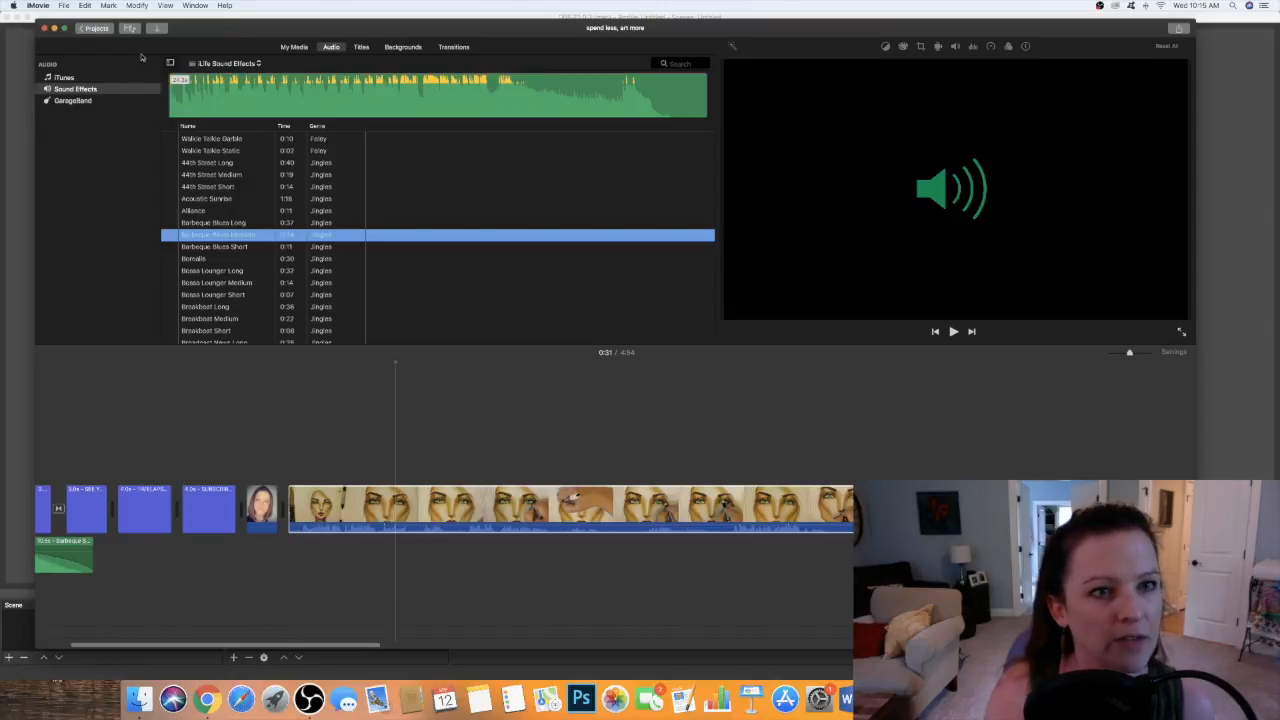
Insert a Reveal title into the timeline between the portrait photo and the face-drawing clip
left_click(361, 48)
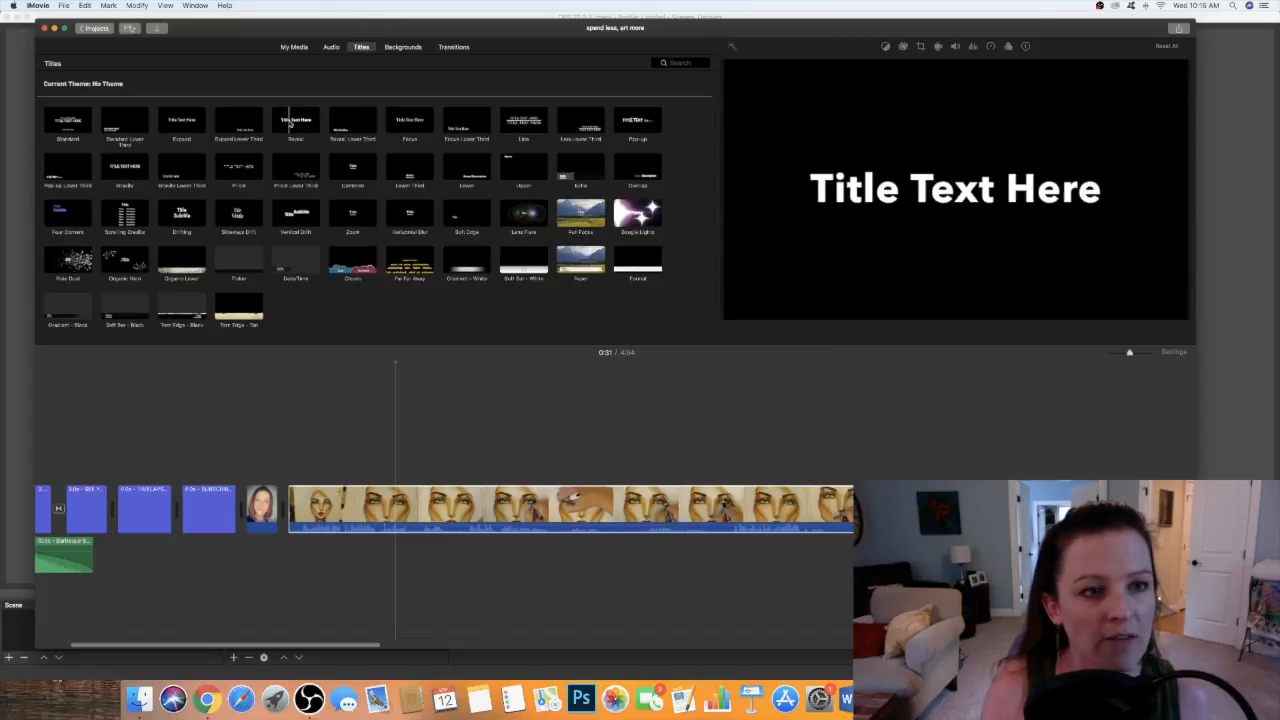
left_click(296, 122)
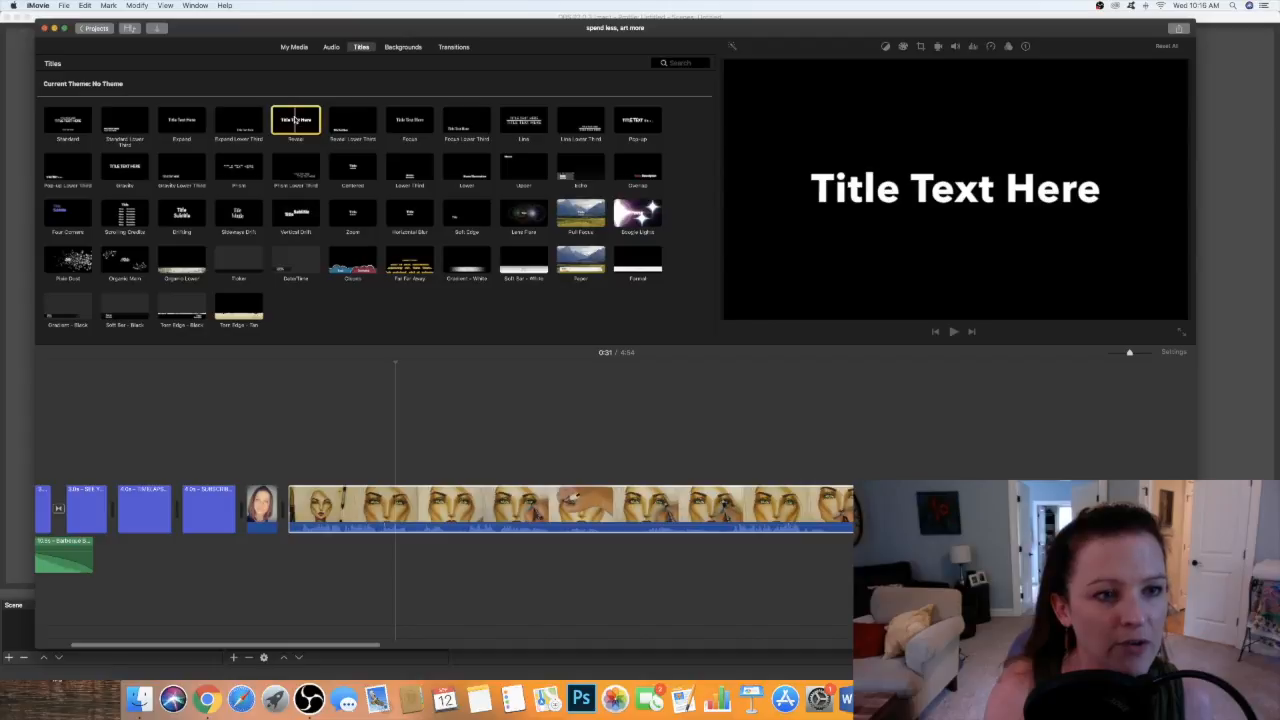
mouse_move(307, 211)
left_mouse_down()
mouse_move(308, 428)
mouse_move(287, 514)
left_mouse_up()
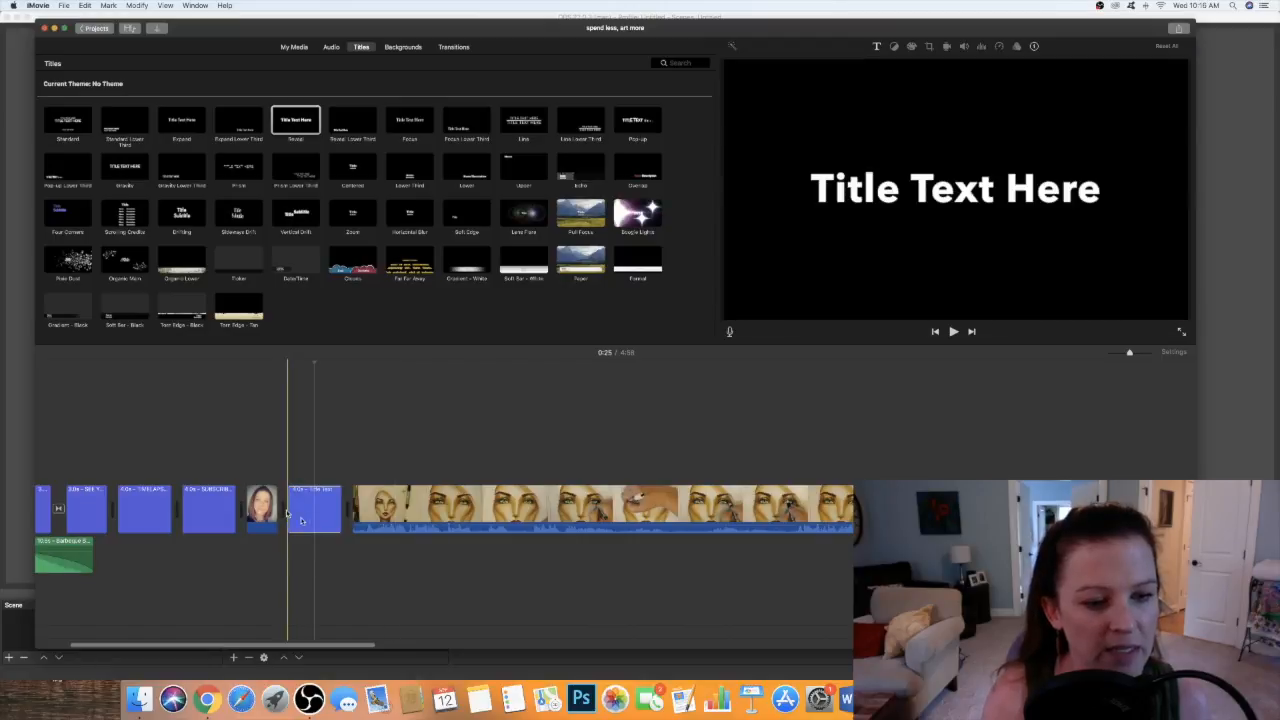
Replace the Reveal title's placeholder text with the person's first name in possessive form followed by "video", and play the title back
double_click(311, 513)
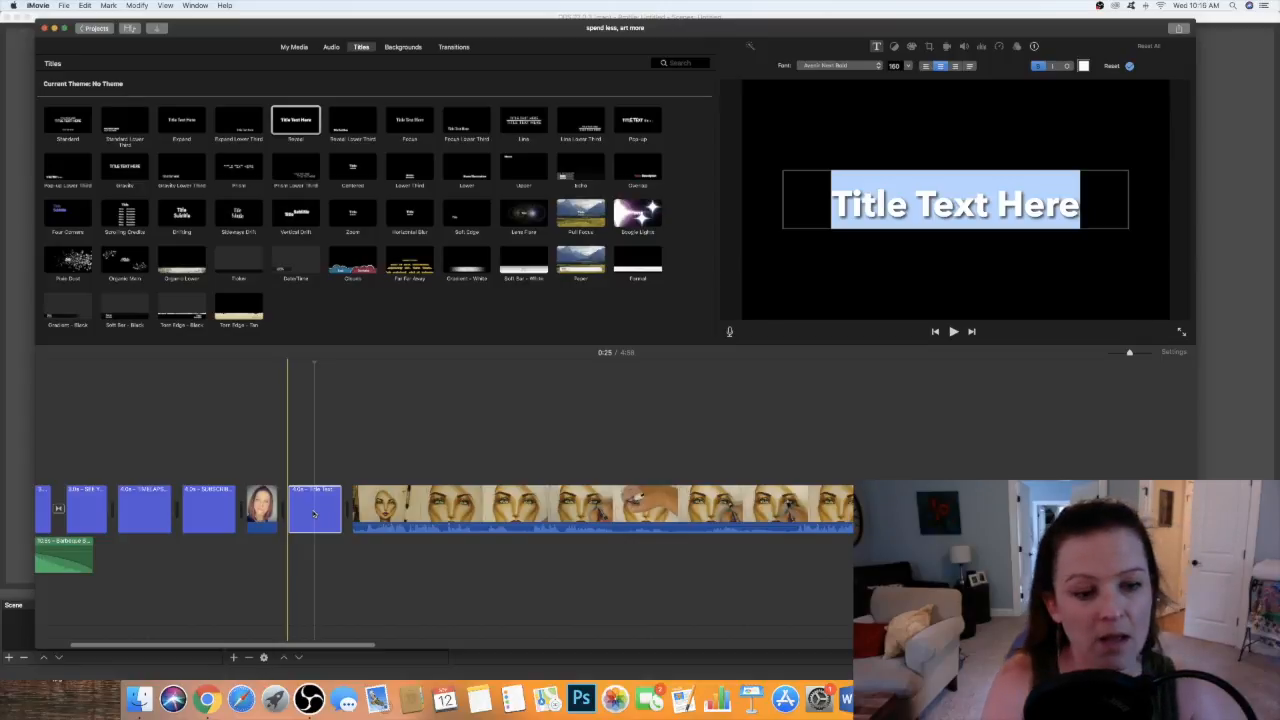
type("karen's")
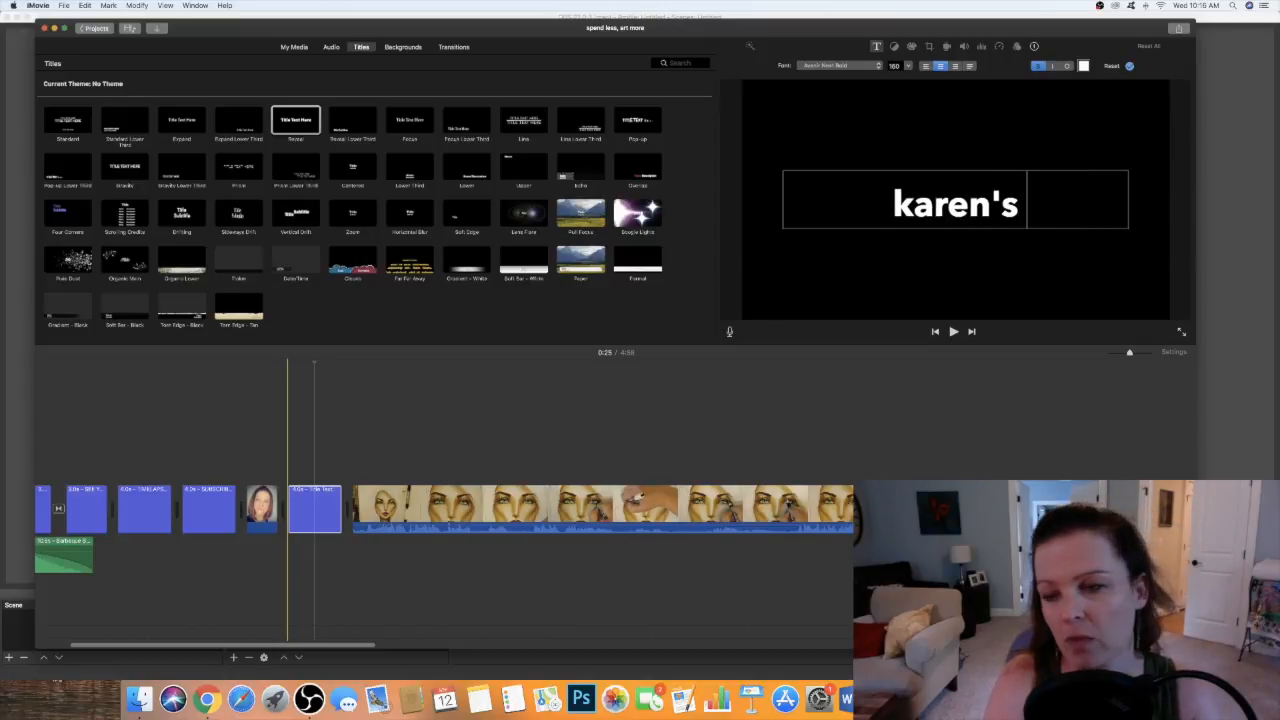
type(" video")
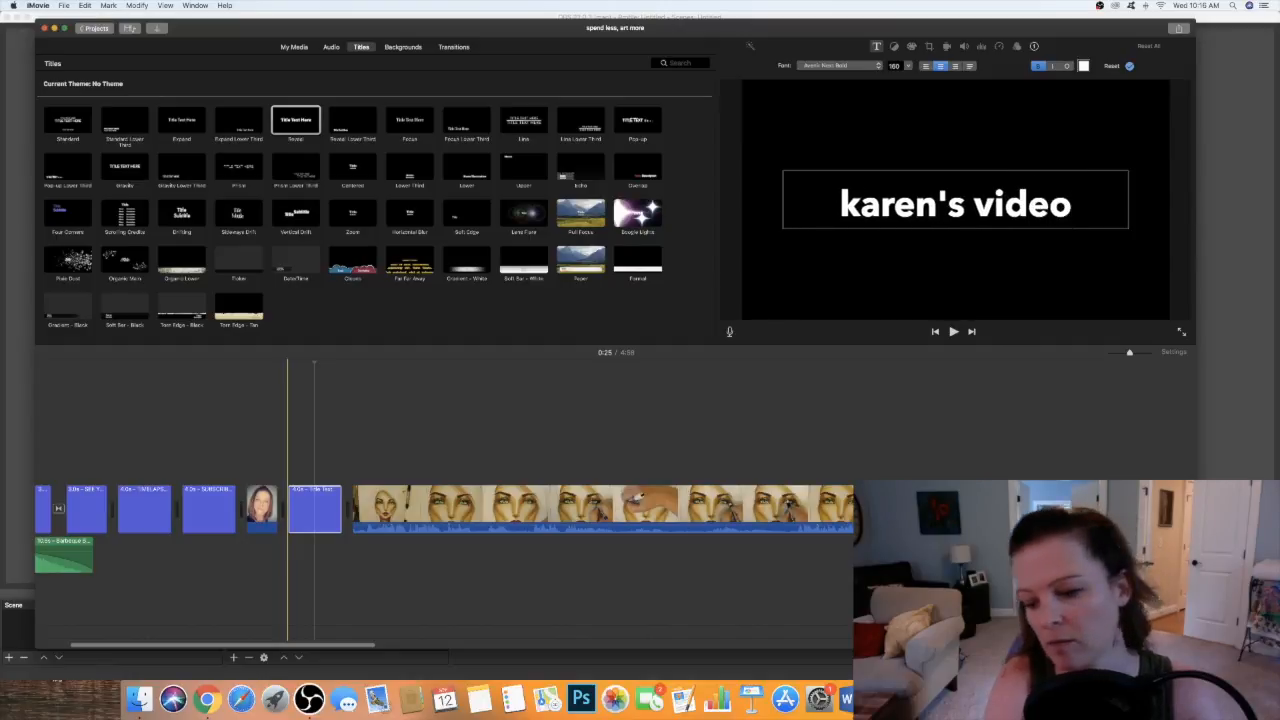
key("super+a")
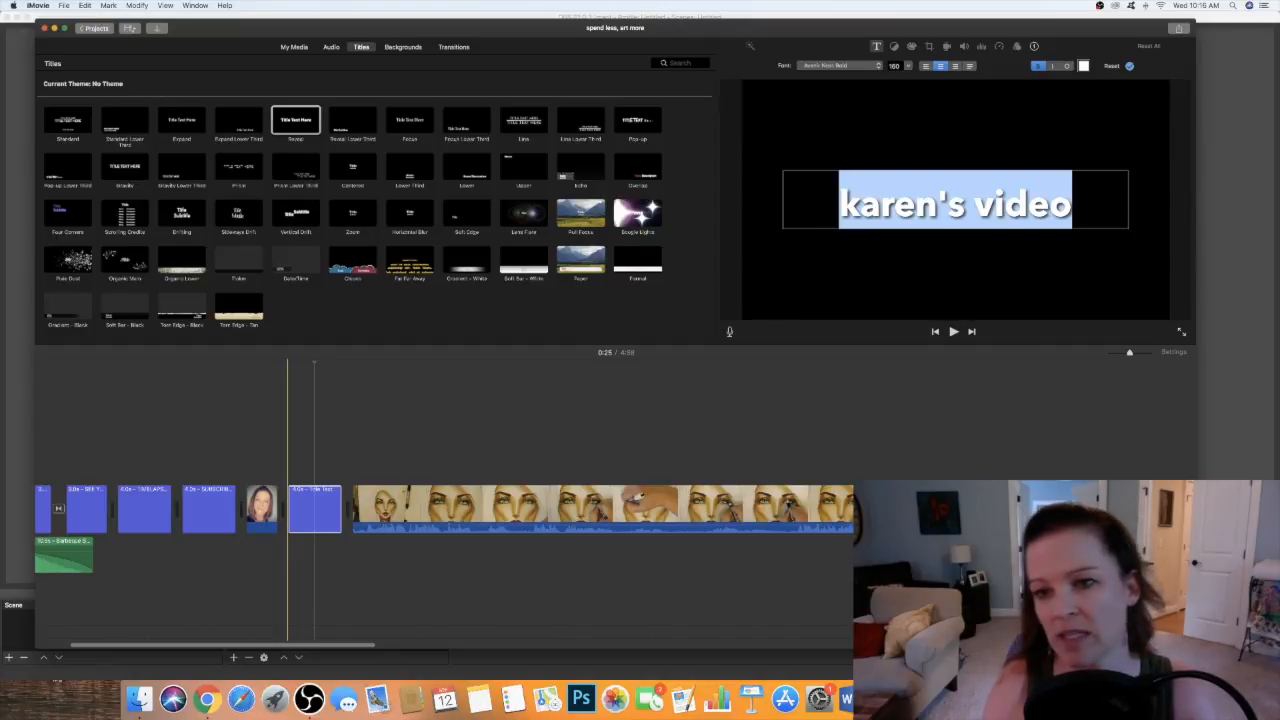
left_click(954, 332)
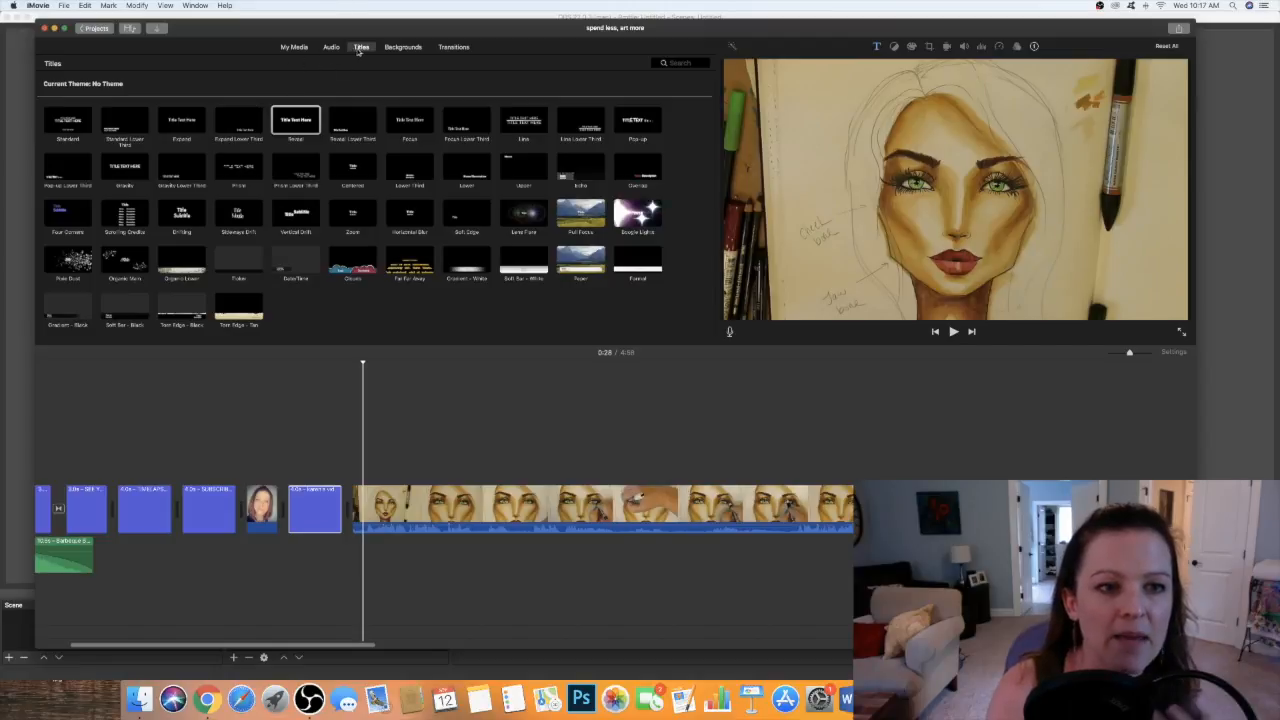
Insert a Reveal Lower Third title between the Reveal title and the face-drawing clip, with the text "and another!!!!"
left_click(352, 119)
mouse_move(352, 119)
left_mouse_down()
mouse_move(380, 414)
mouse_move(352, 497)
left_mouse_up()
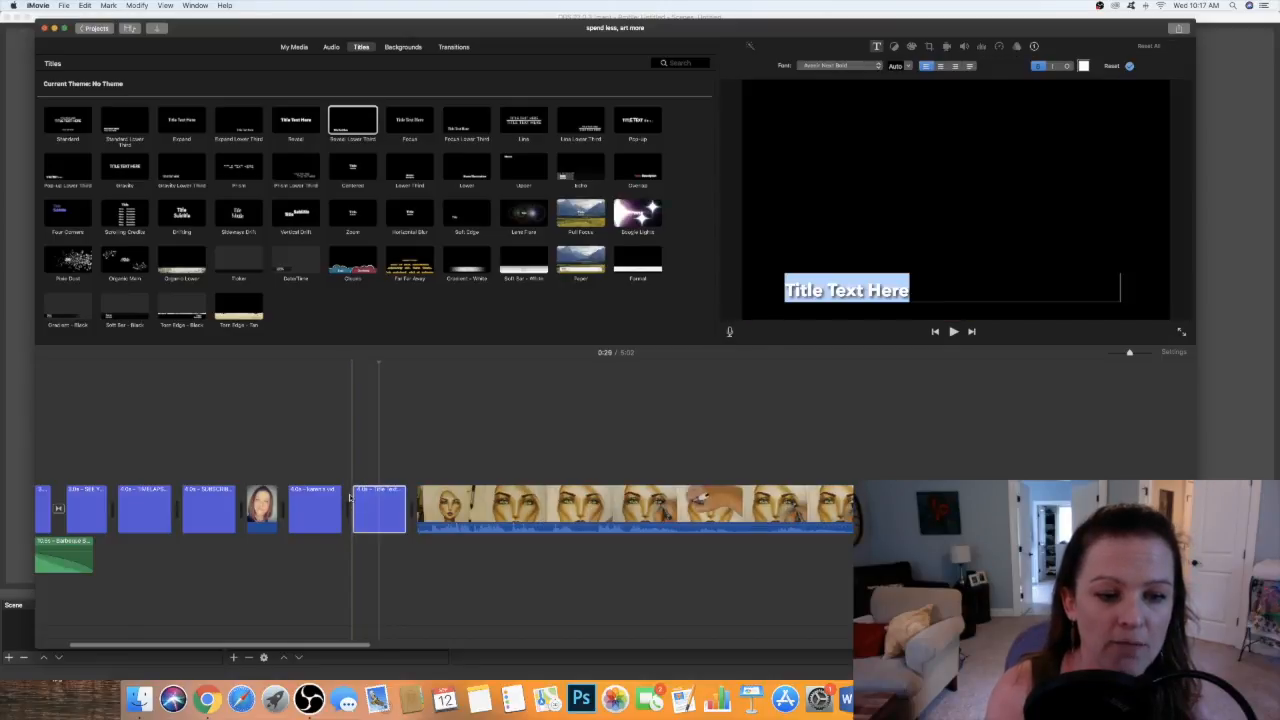
type("and another!!!!")
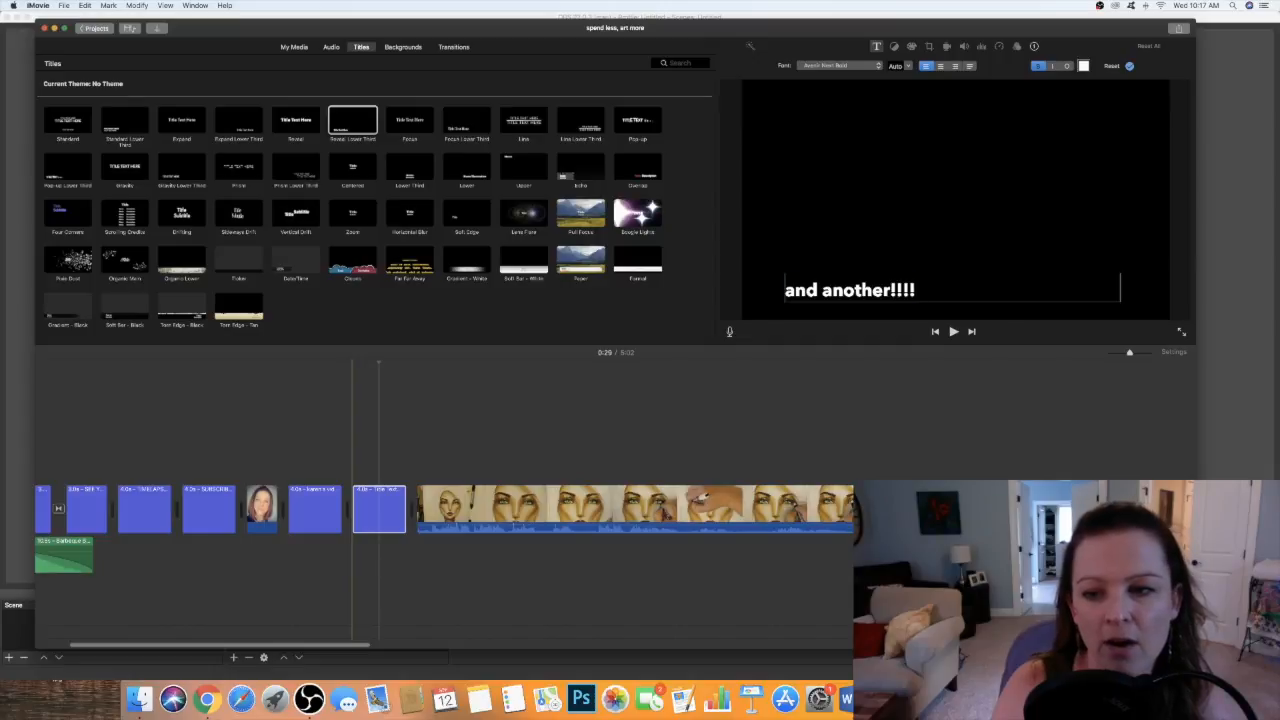
Play back the "and another!!!!" title
key("super+a")
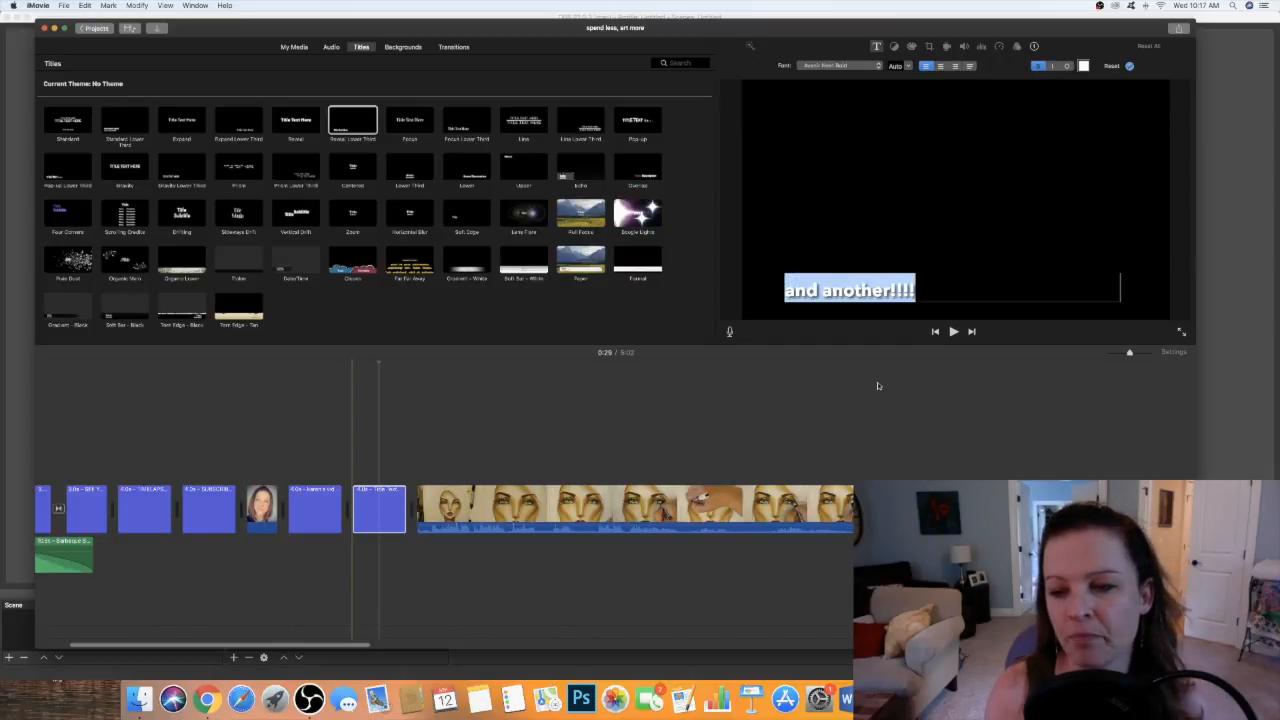
left_click(953, 333)
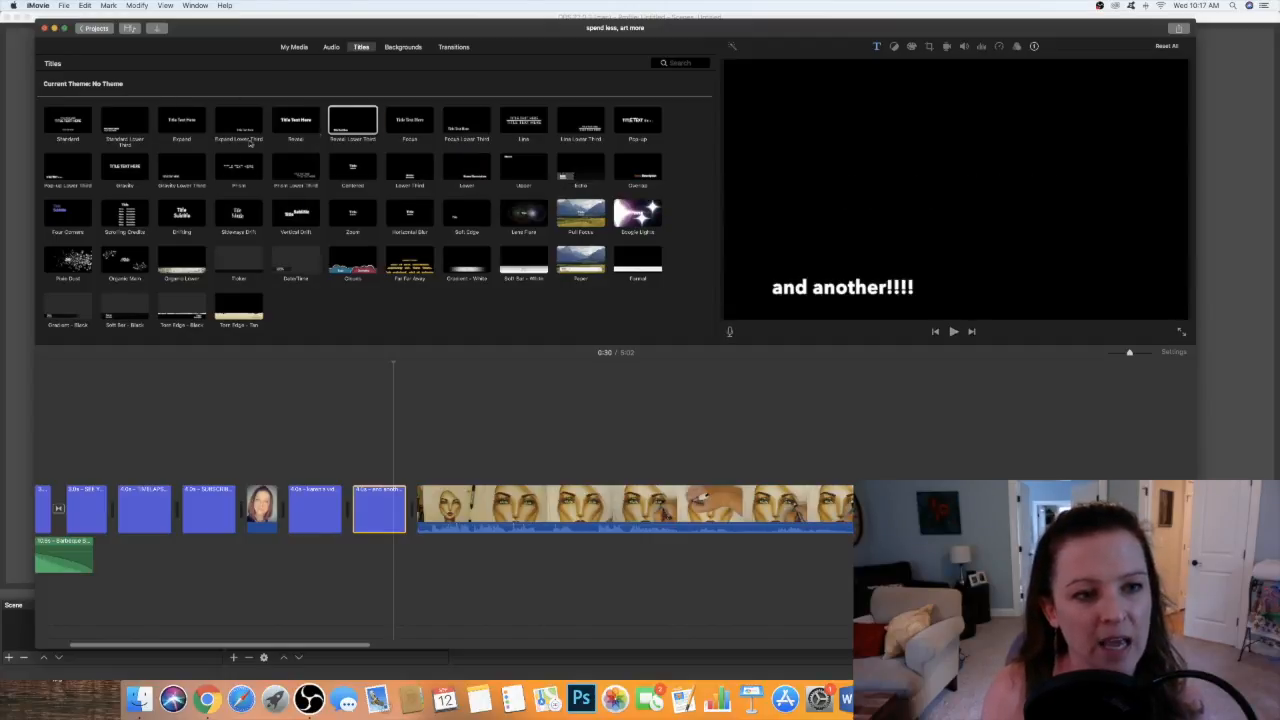
Overlay a Lower title on the face-drawing clip with the text "these are the captions!!!" and play it back
left_click(475, 171)
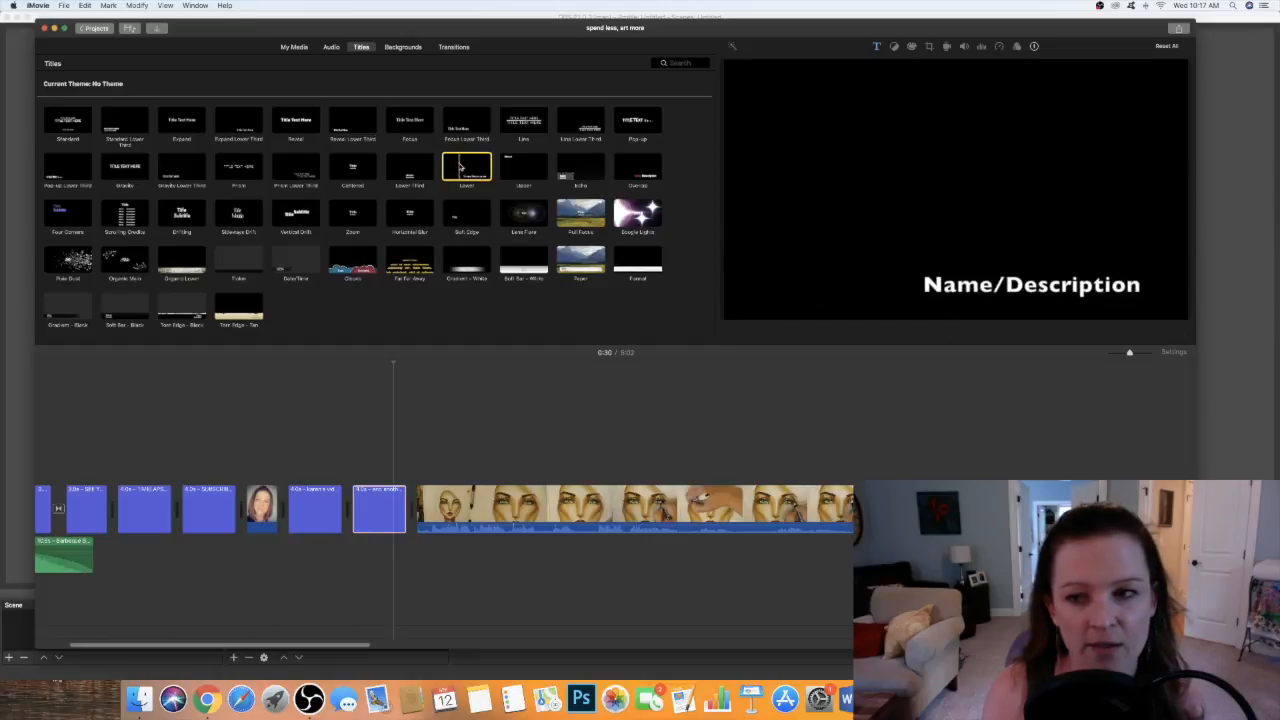
left_click_drag(462, 163, 500, 477)
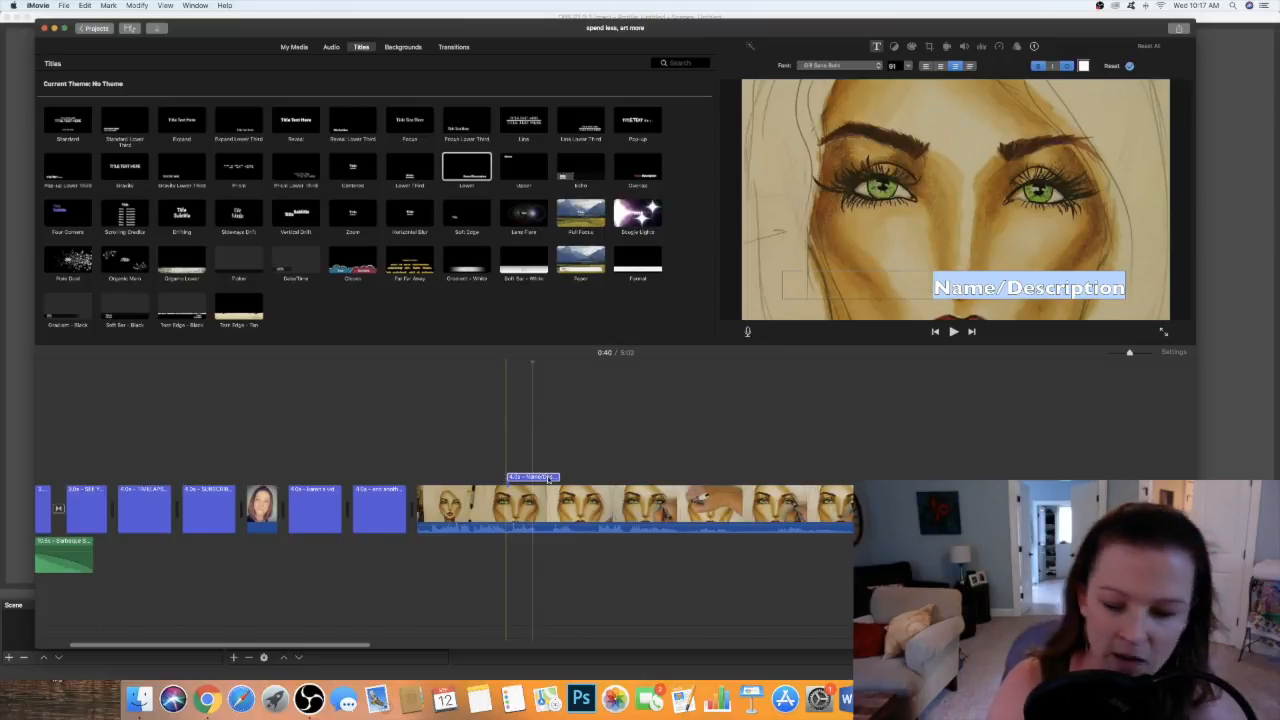
key("BackSpace")
type("these are tj")
type("e t")
key("BackSpace")
key("BackSpace")
key("BackSpace")
key("BackSpace")
type("he captions!!")
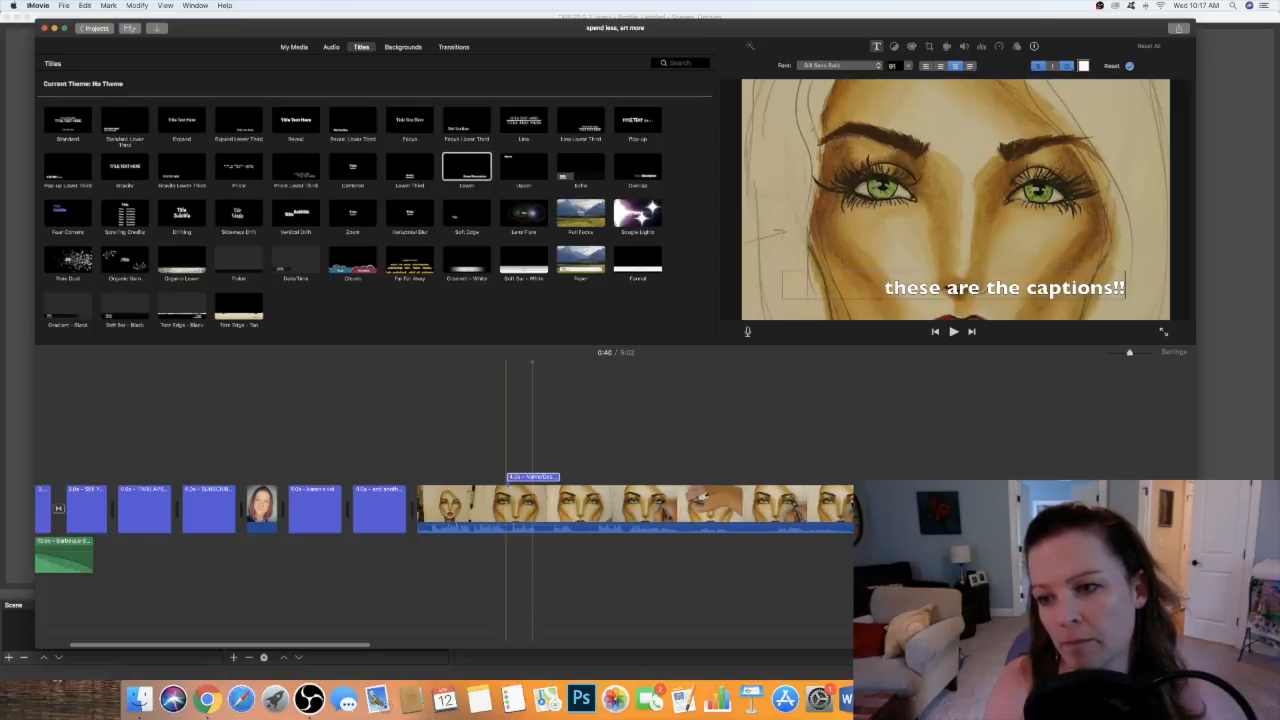
type("!")
key("Return")
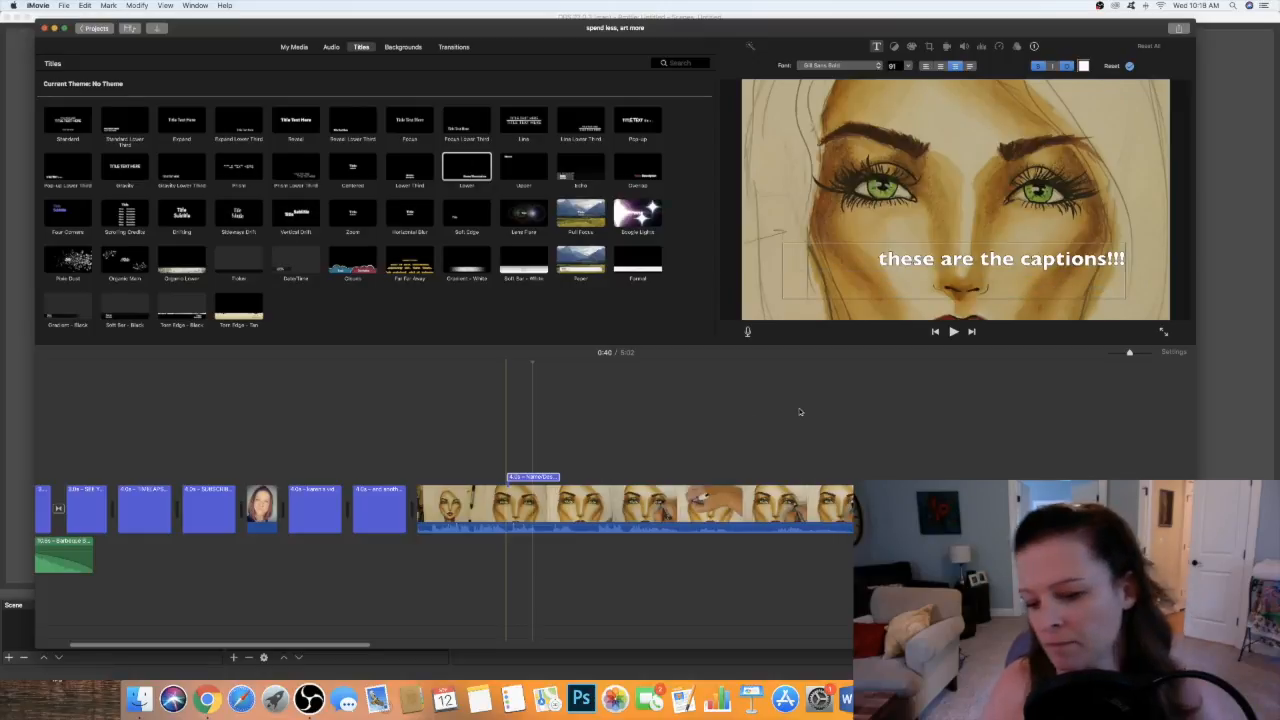
key("BackSpace")
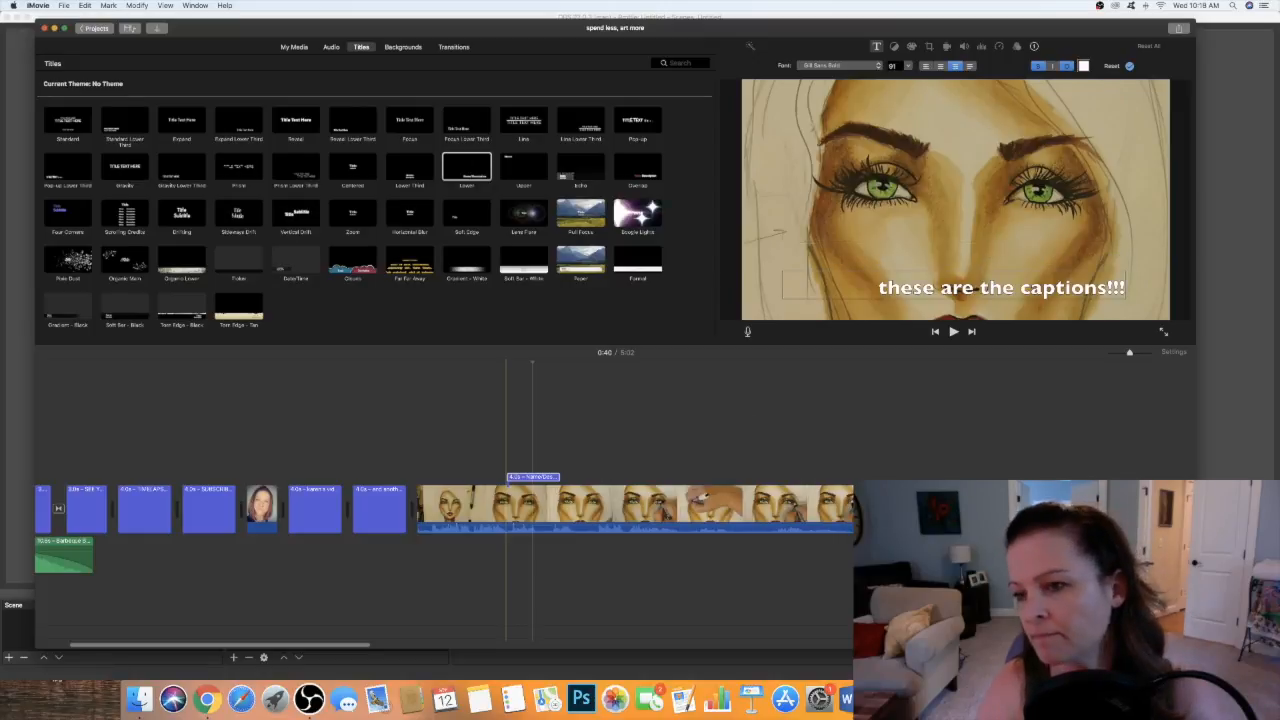
left_click(953, 332)
left_click(953, 333)
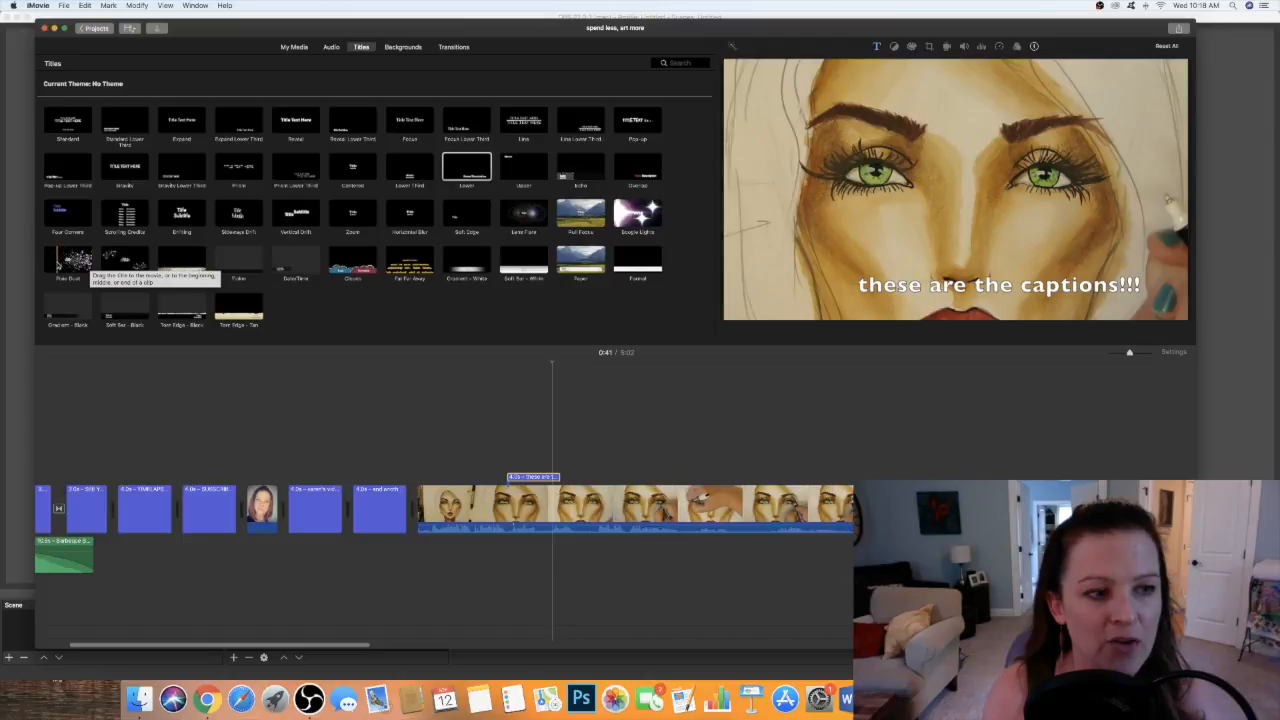
Insert a Pixie Dust title before the face-drawing clip and overlay another on the clip's beginning with the text "a faaaace!", playing it back
left_click_drag(80, 262, 416, 508)
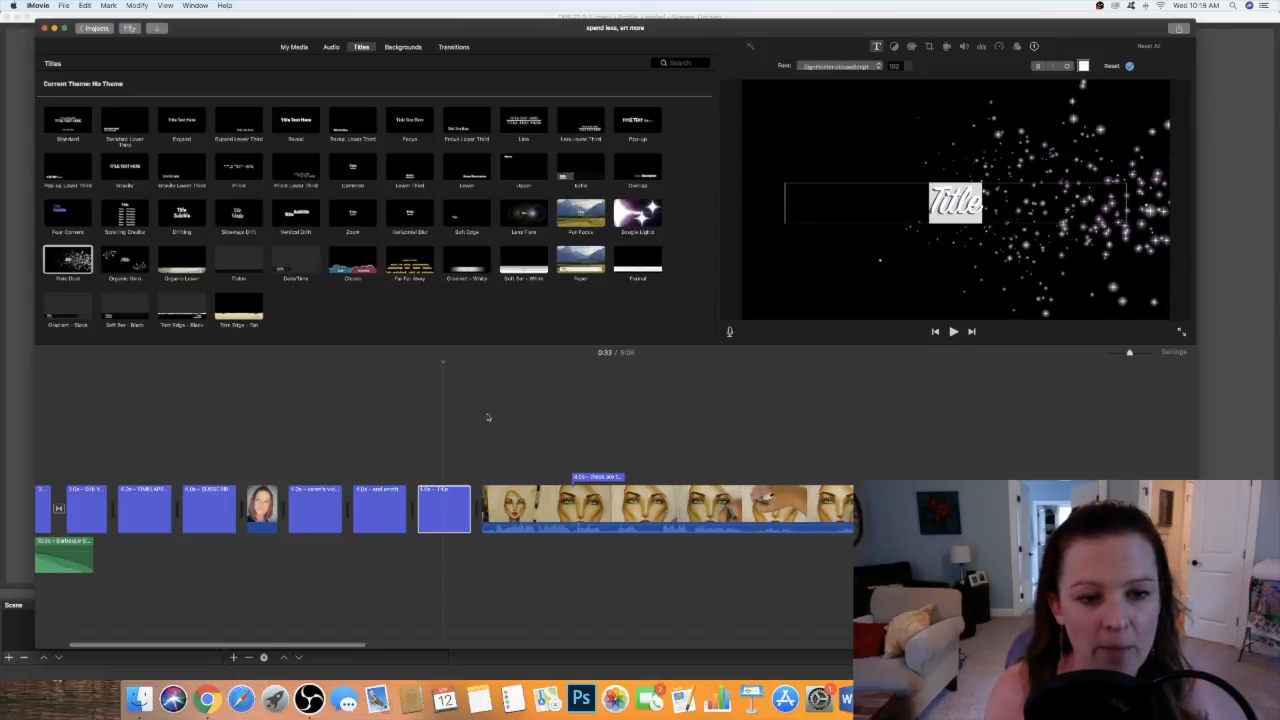
left_click_drag(60, 263, 495, 478)
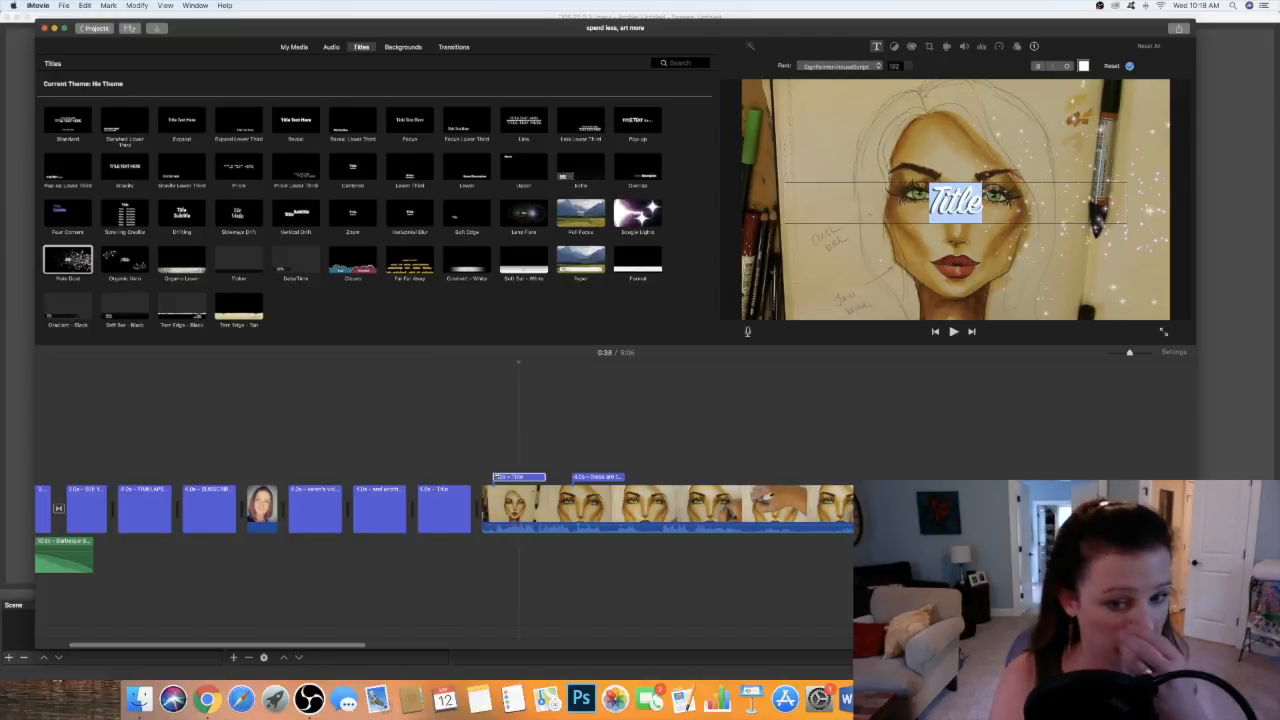
type("a fa")
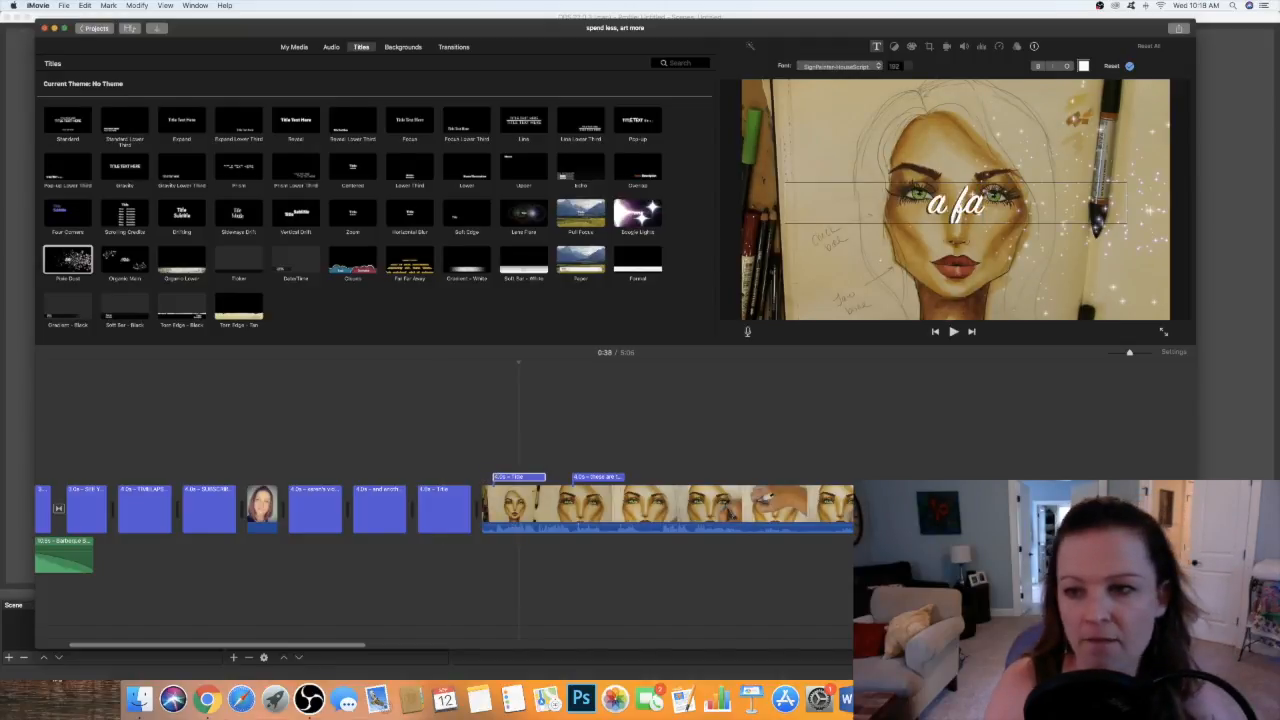
type("aaace")
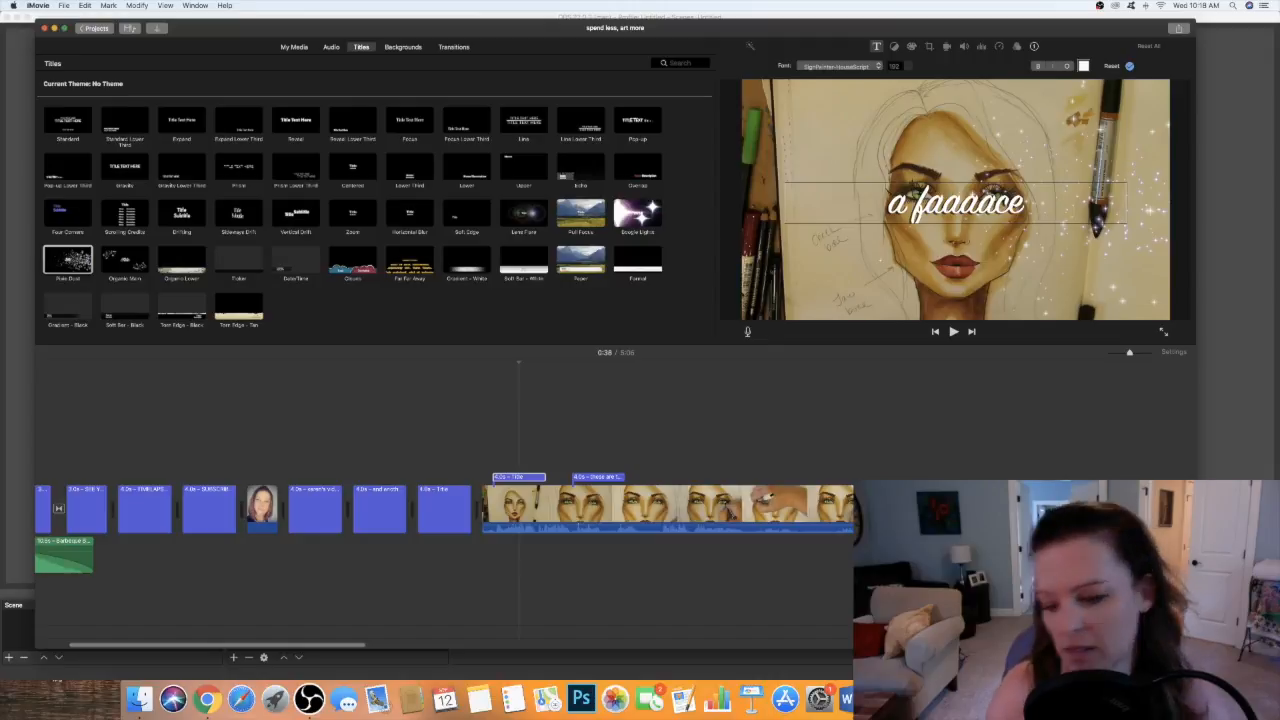
type("!")
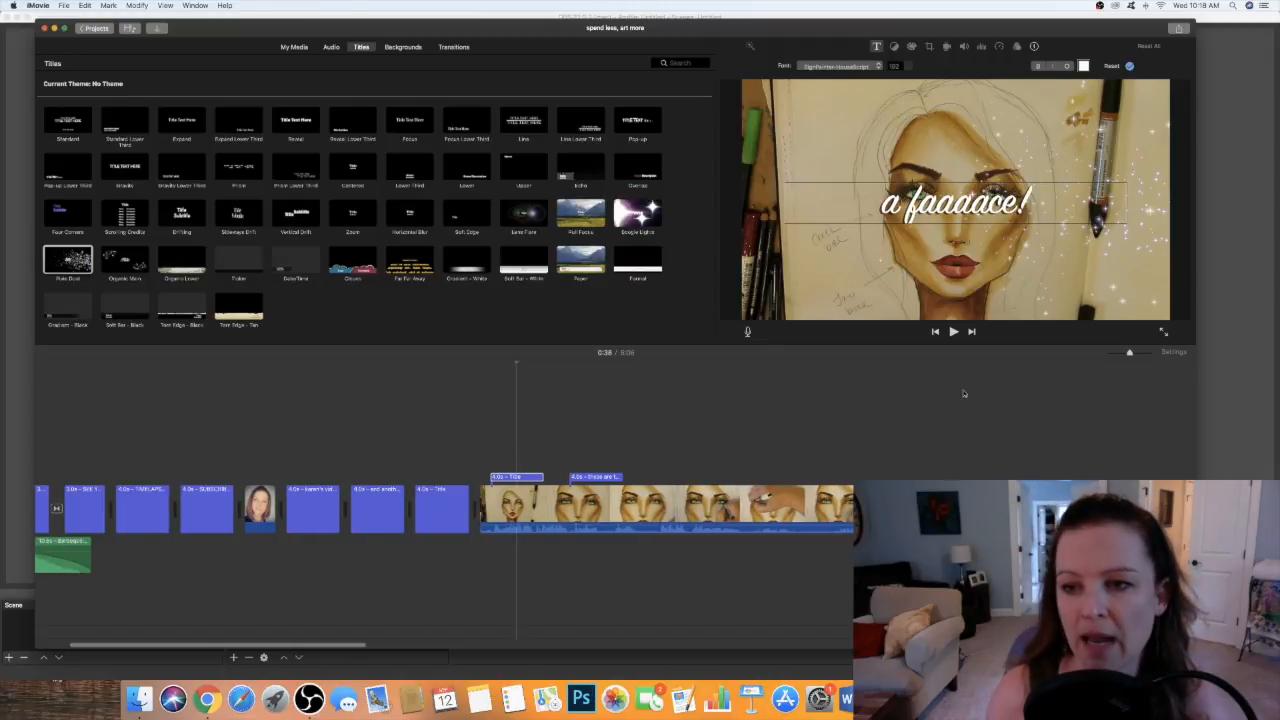
left_click(955, 333)
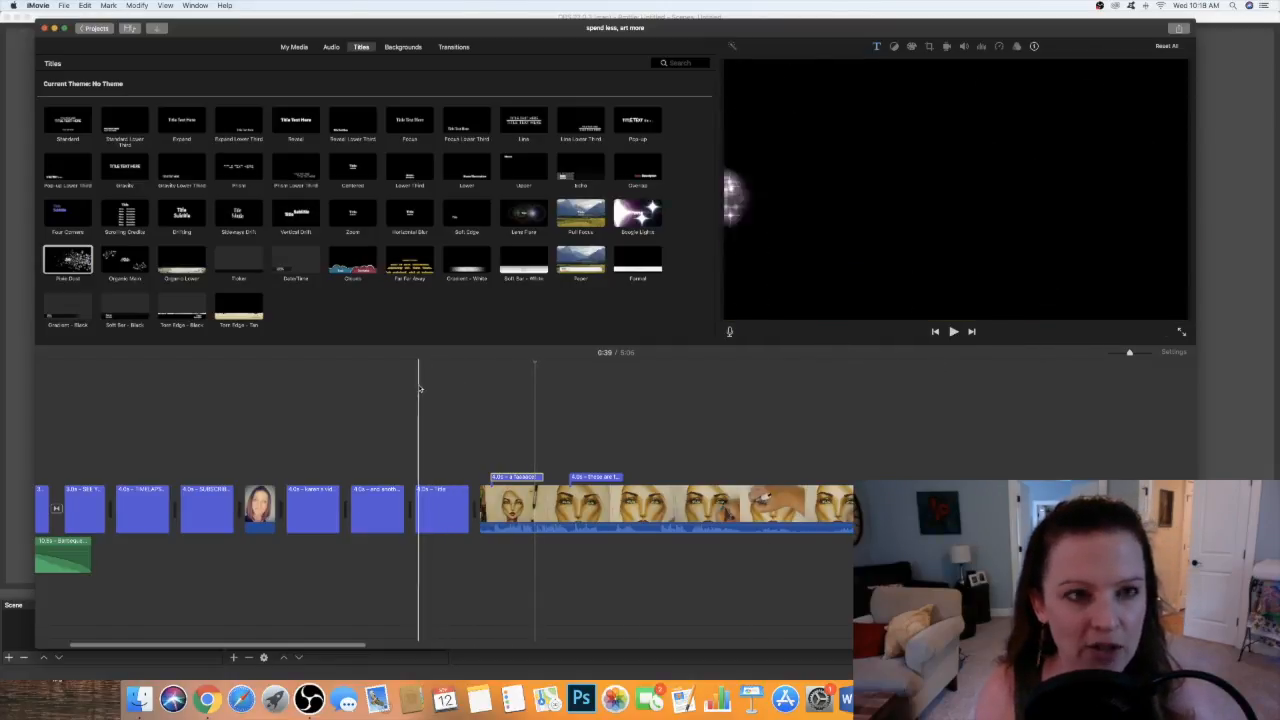
Insert an Underwater background before the face-drawing clip, move the "a faaaace!" title onto it, and play from the preceding title
left_click(402, 48)
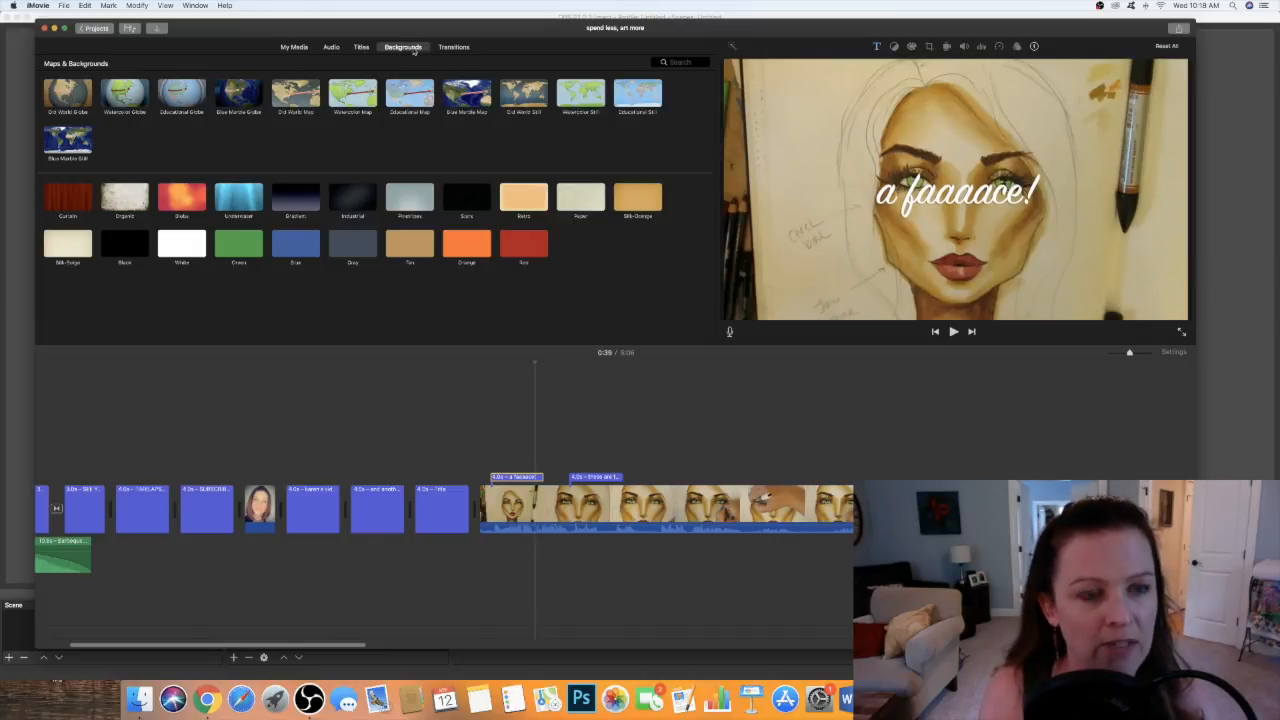
mouse_move(237, 203)
left_mouse_down()
mouse_move(370, 311)
mouse_move(515, 460)
mouse_move(500, 505)
mouse_move(478, 514)
mouse_move(500, 512)
left_mouse_up()
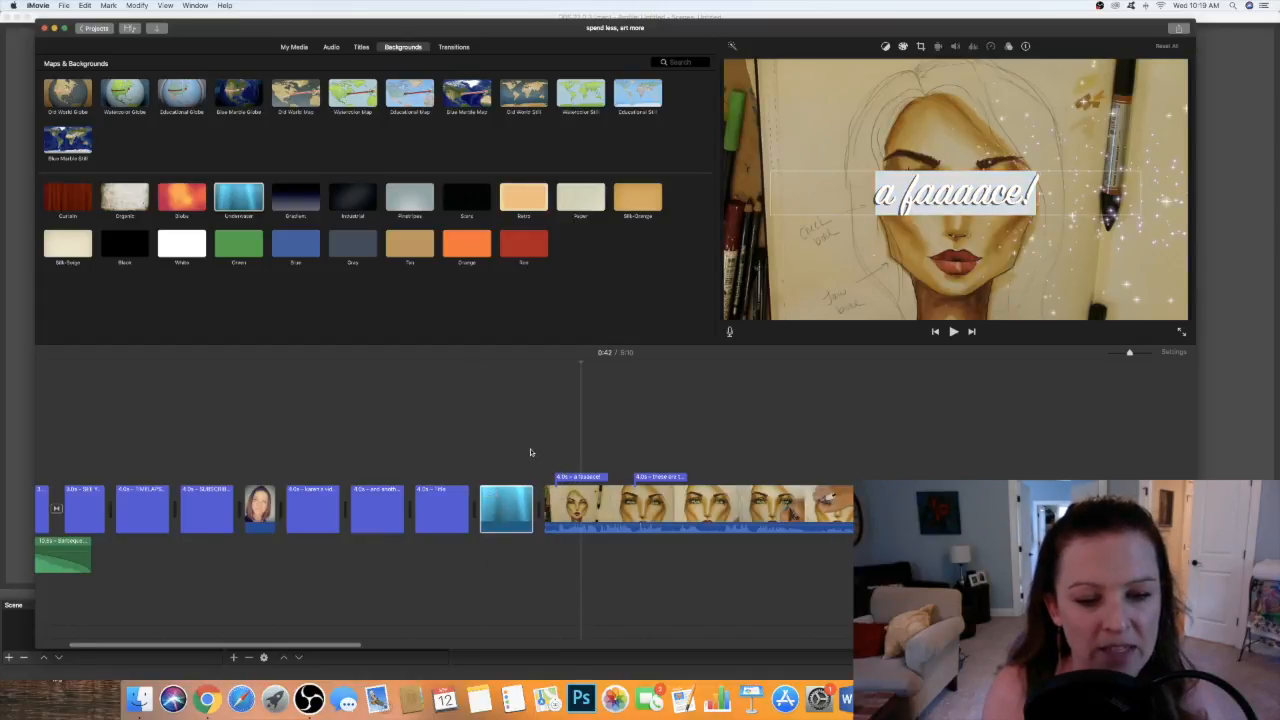
left_click_drag(570, 479, 497, 481)
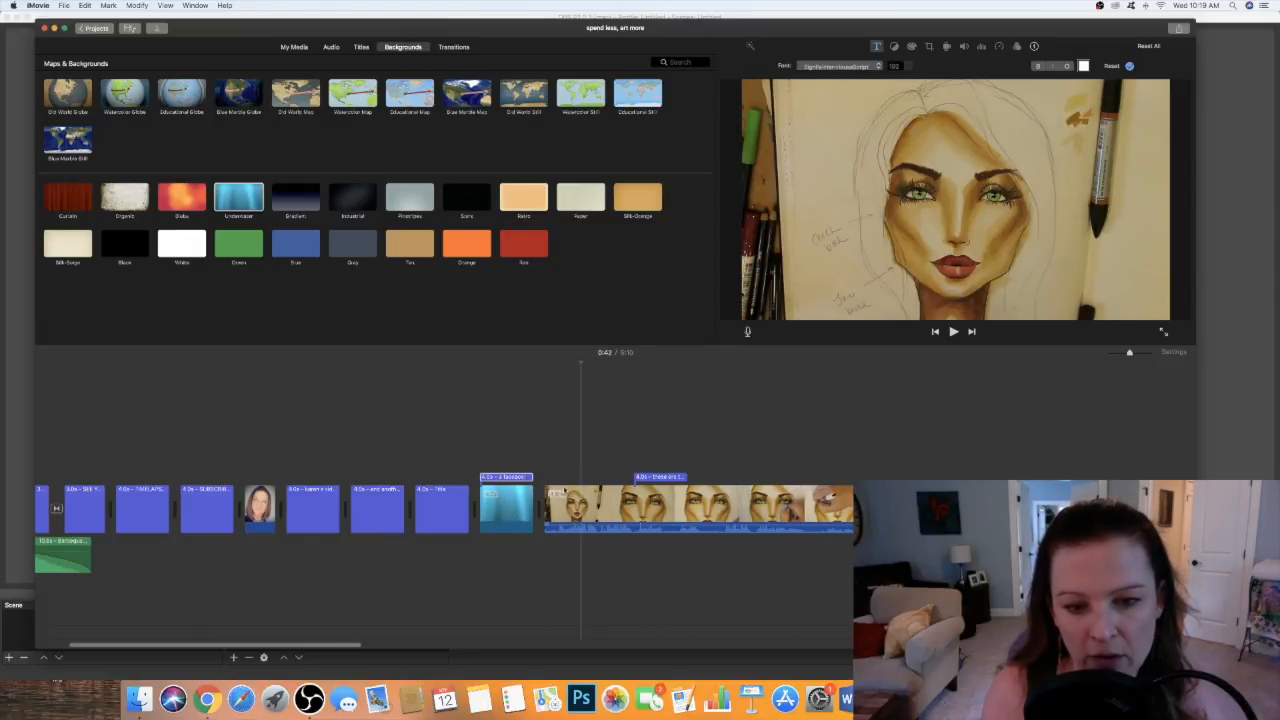
left_click(499, 514)
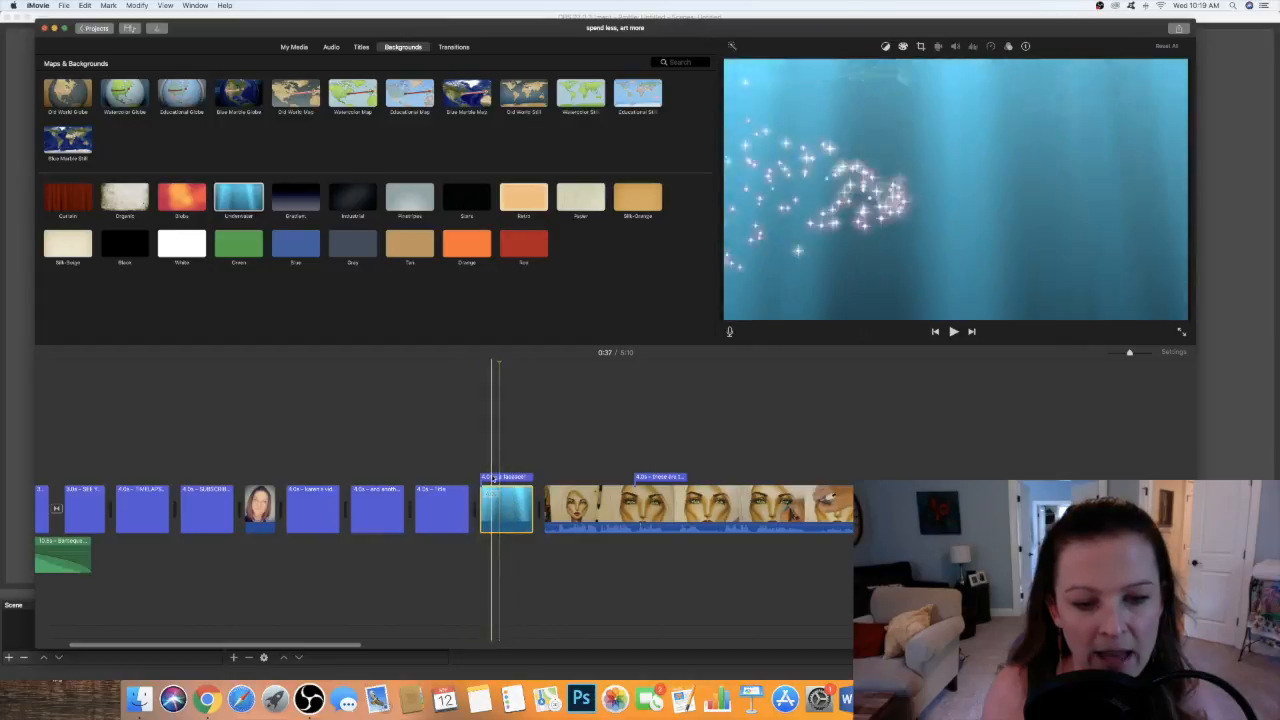
left_click(438, 514)
left_click(954, 333)
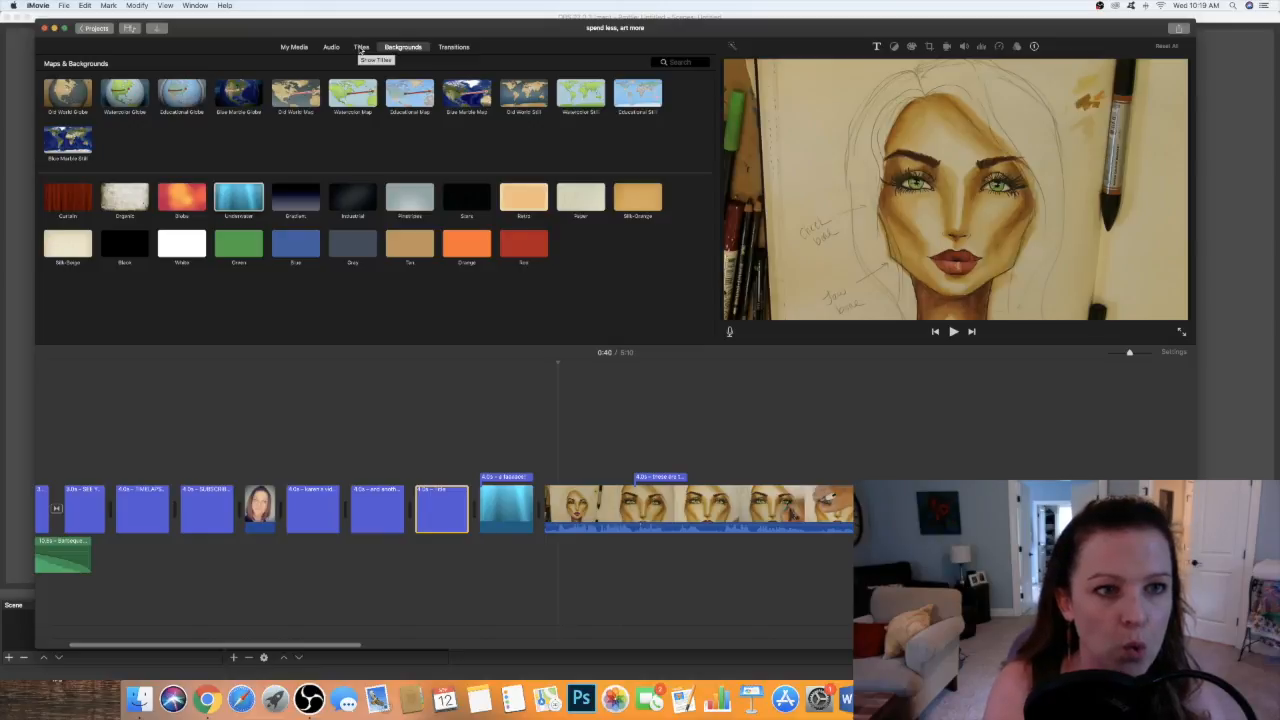
Insert the finished face painting images from the project media before and after the Underwater background, and overlay one on the face-drawing clip
left_click(361, 47)
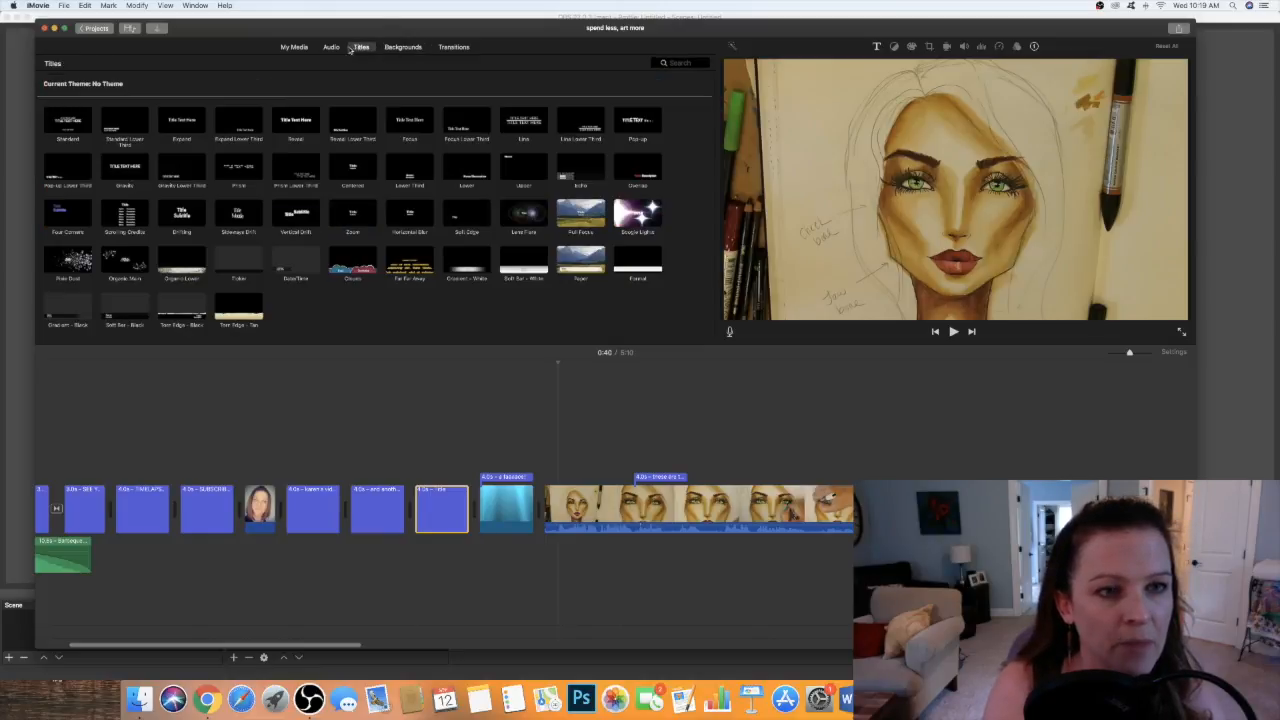
left_click(332, 47)
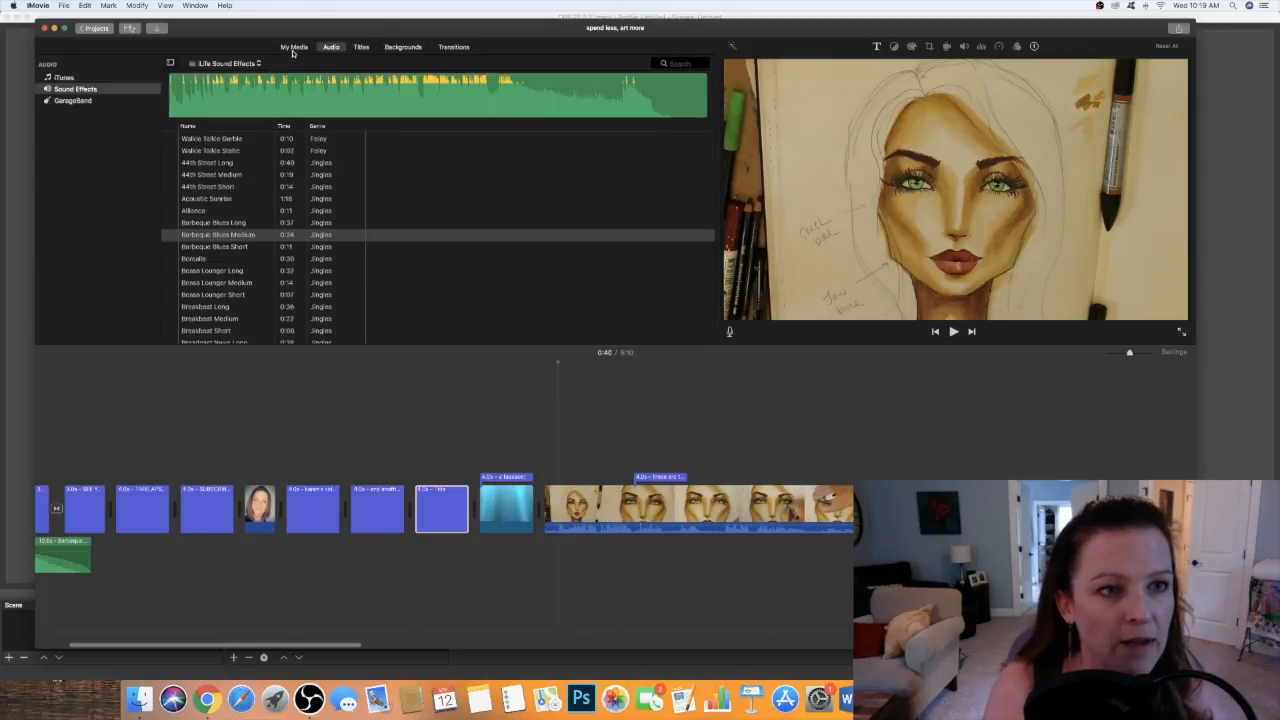
left_click(293, 48)
left_click(545, 200)
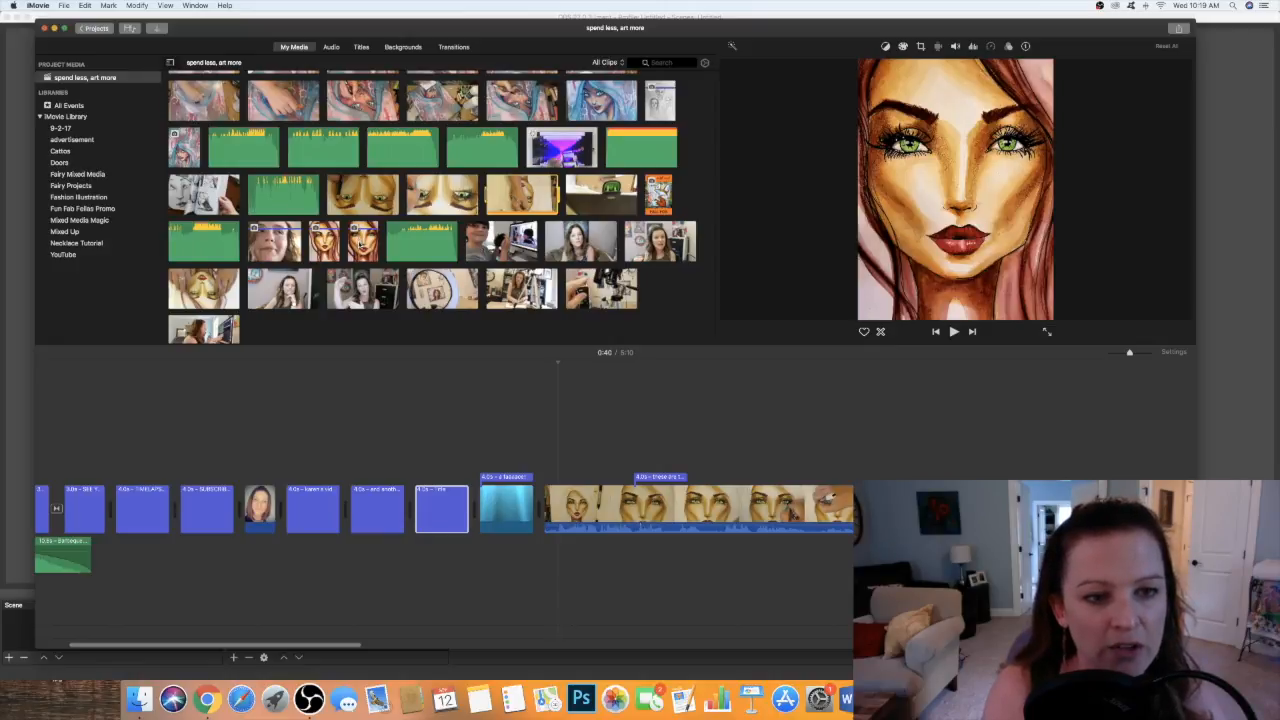
left_click_drag(432, 350, 471, 516)
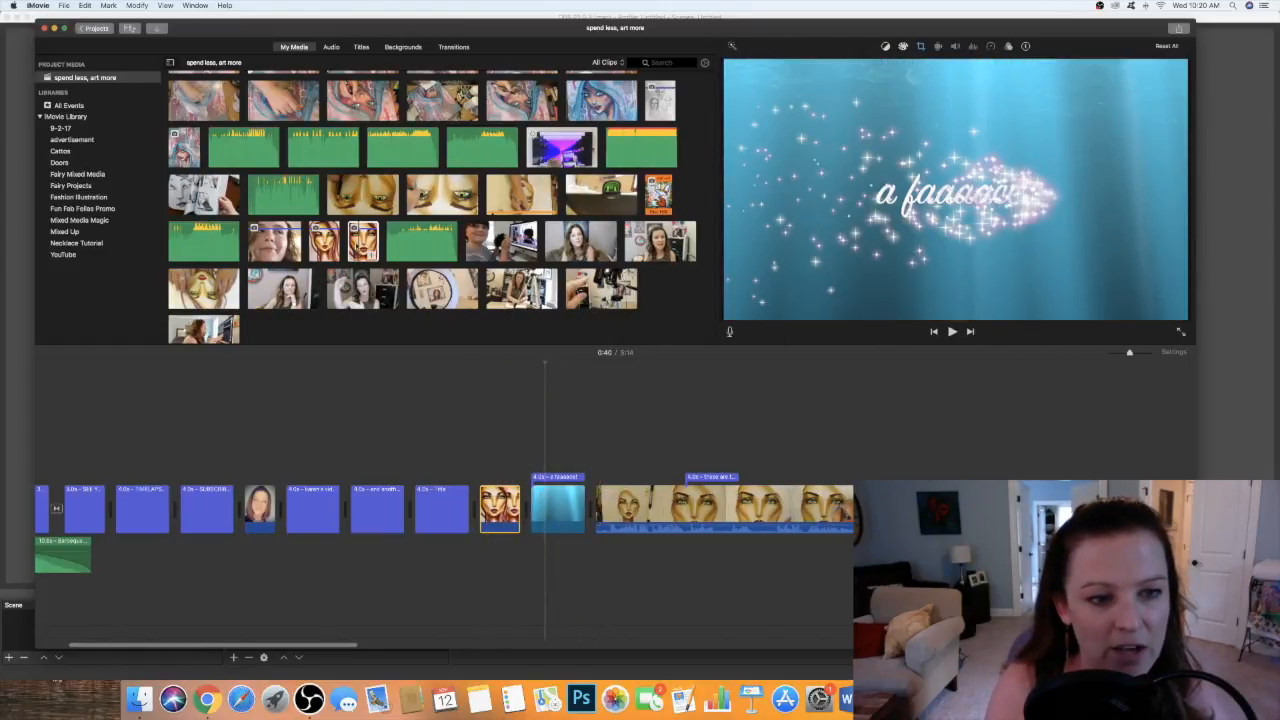
left_click_drag(497, 358, 597, 510)
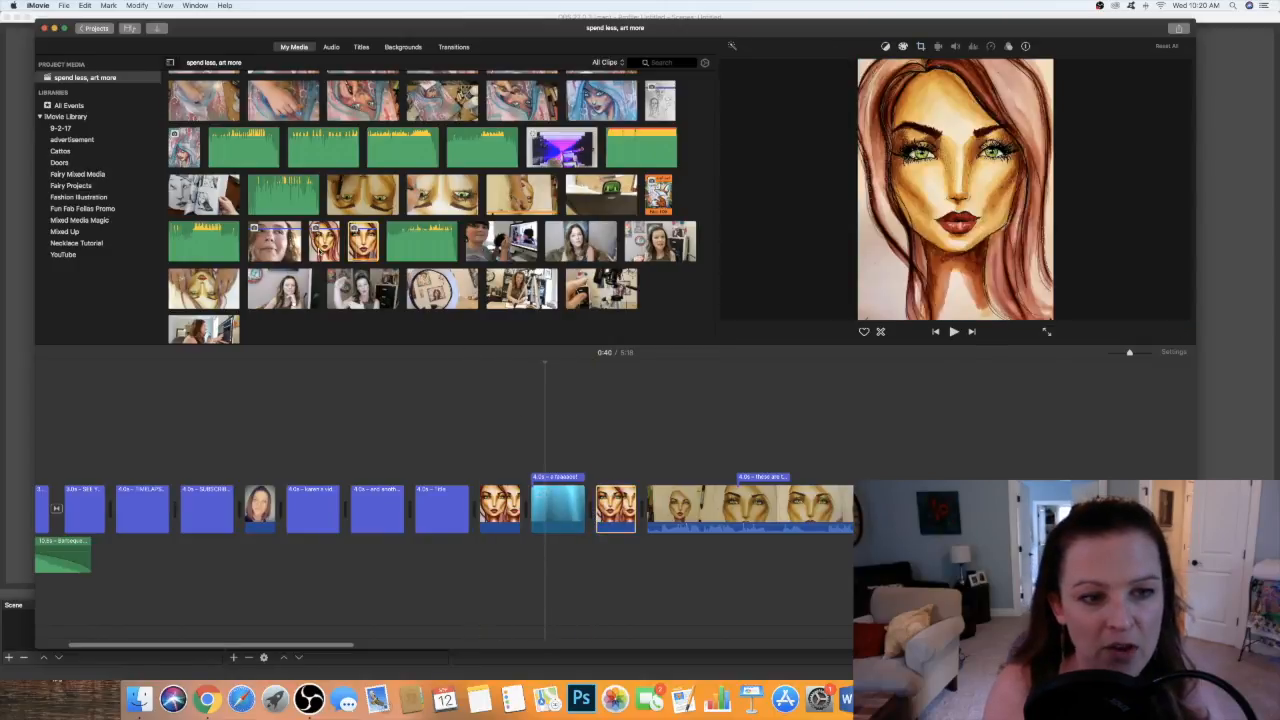
mouse_move(590, 352)
left_mouse_down()
mouse_move(662, 426)
mouse_move(681, 477)
left_mouse_up()
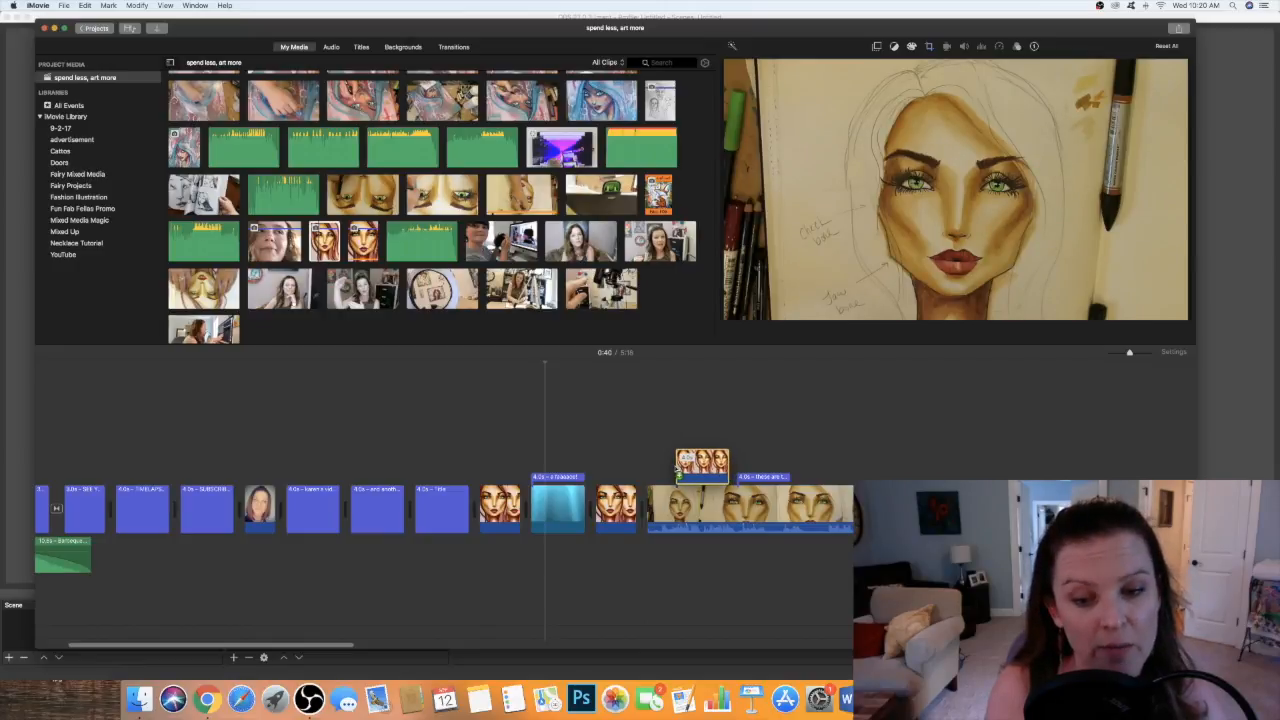
left_click_drag(679, 474, 679, 474)
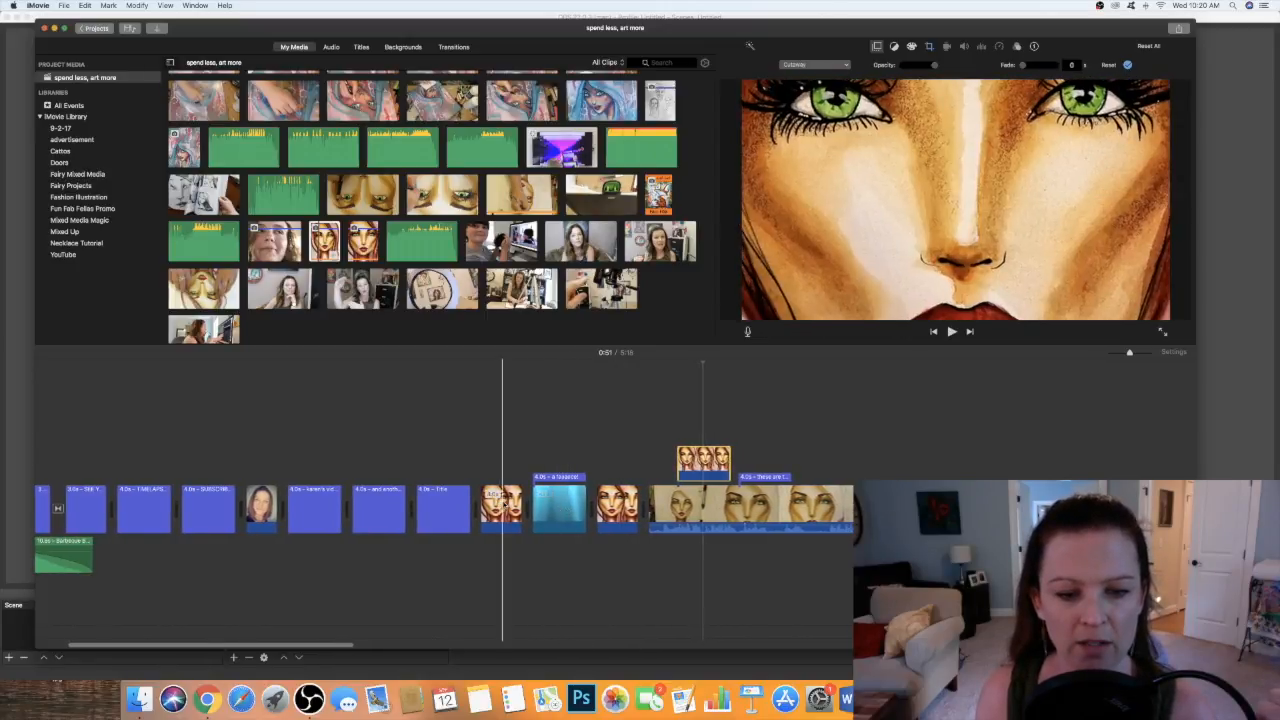
Play the timeline from the first face painting image through to the captions title
left_click(502, 505)
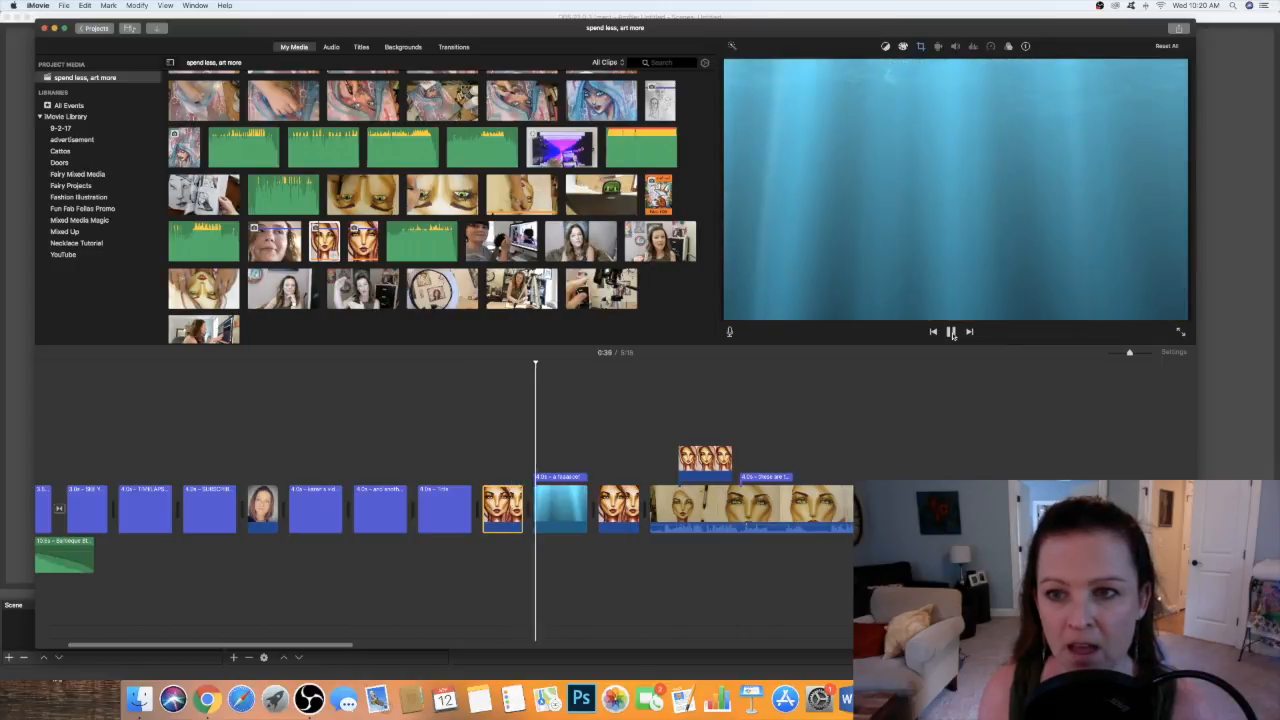
left_click(951, 333)
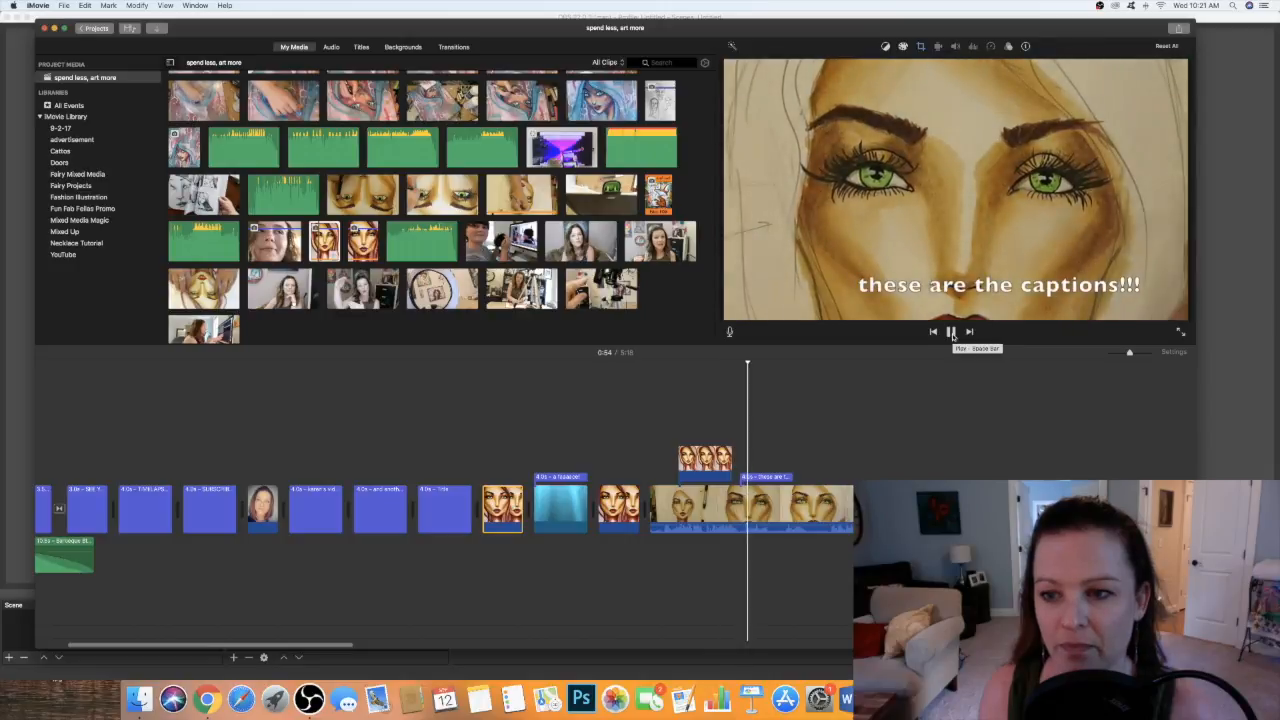
left_click(951, 333)
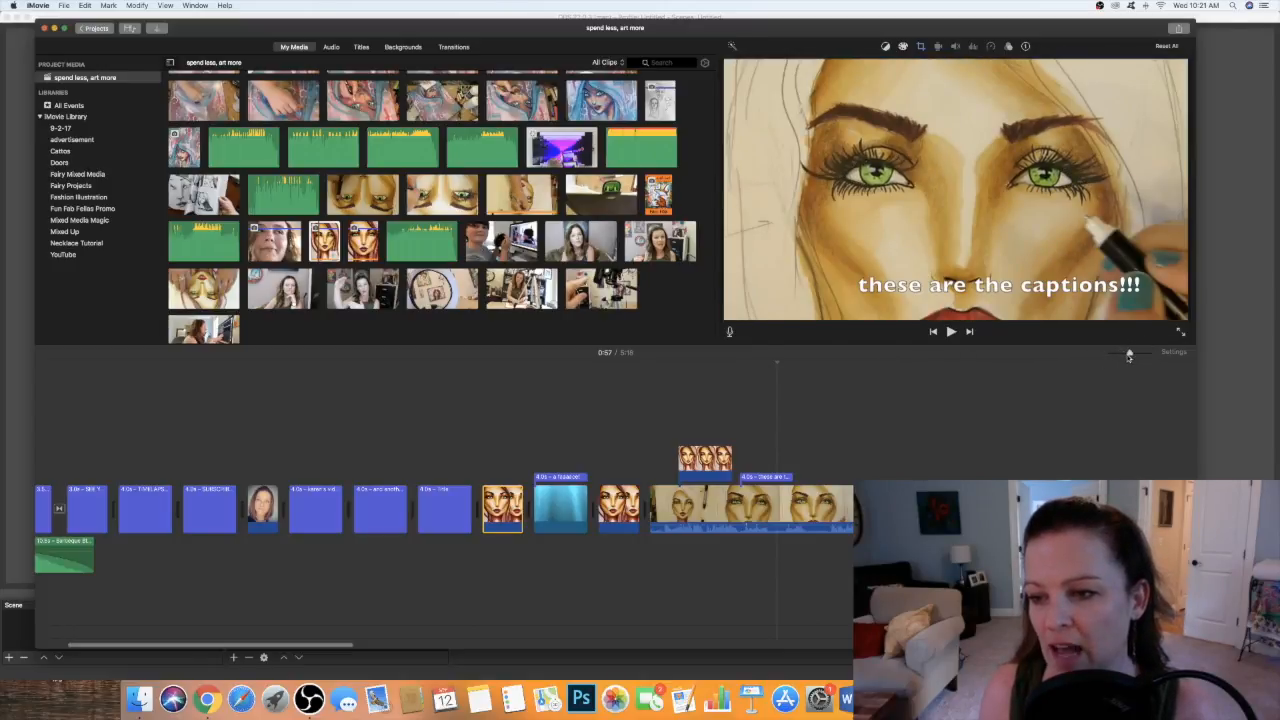
Split the face-drawing clip at a point beneath the captions title and select its second part
left_click_drag(1130, 355, 1111, 355)
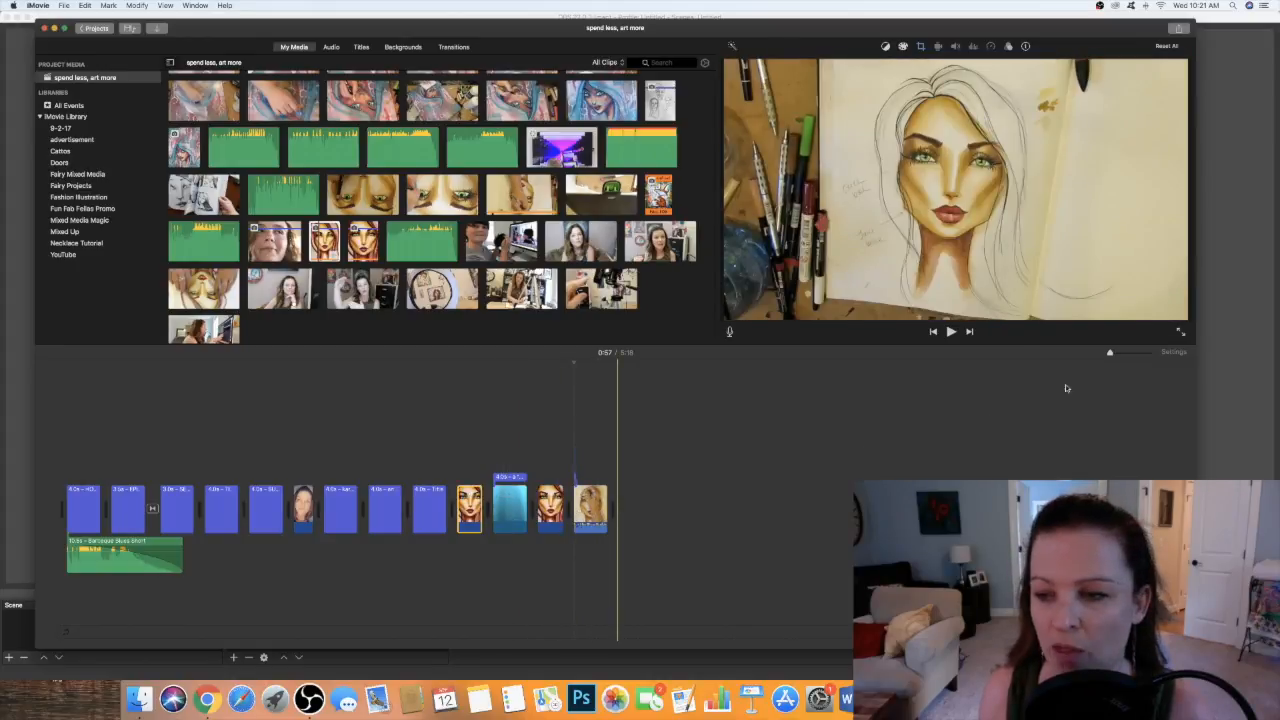
left_click_drag(1110, 356, 1152, 358)
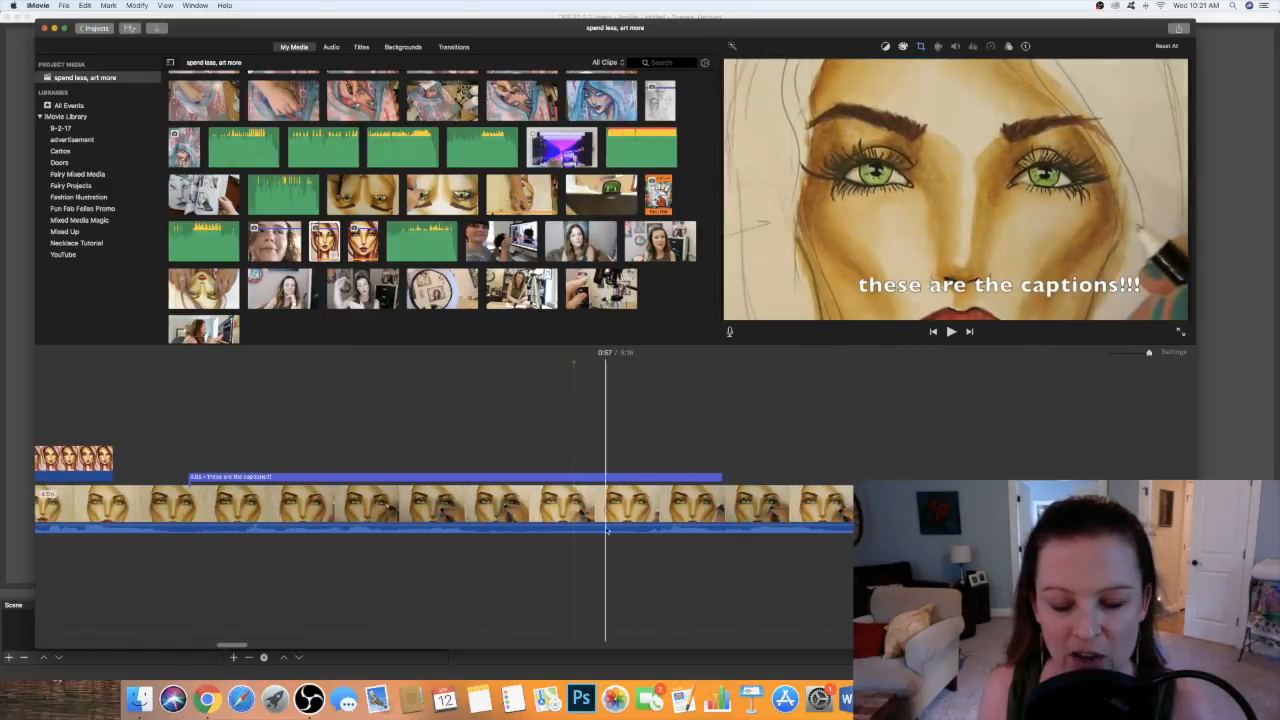
left_click(666, 530)
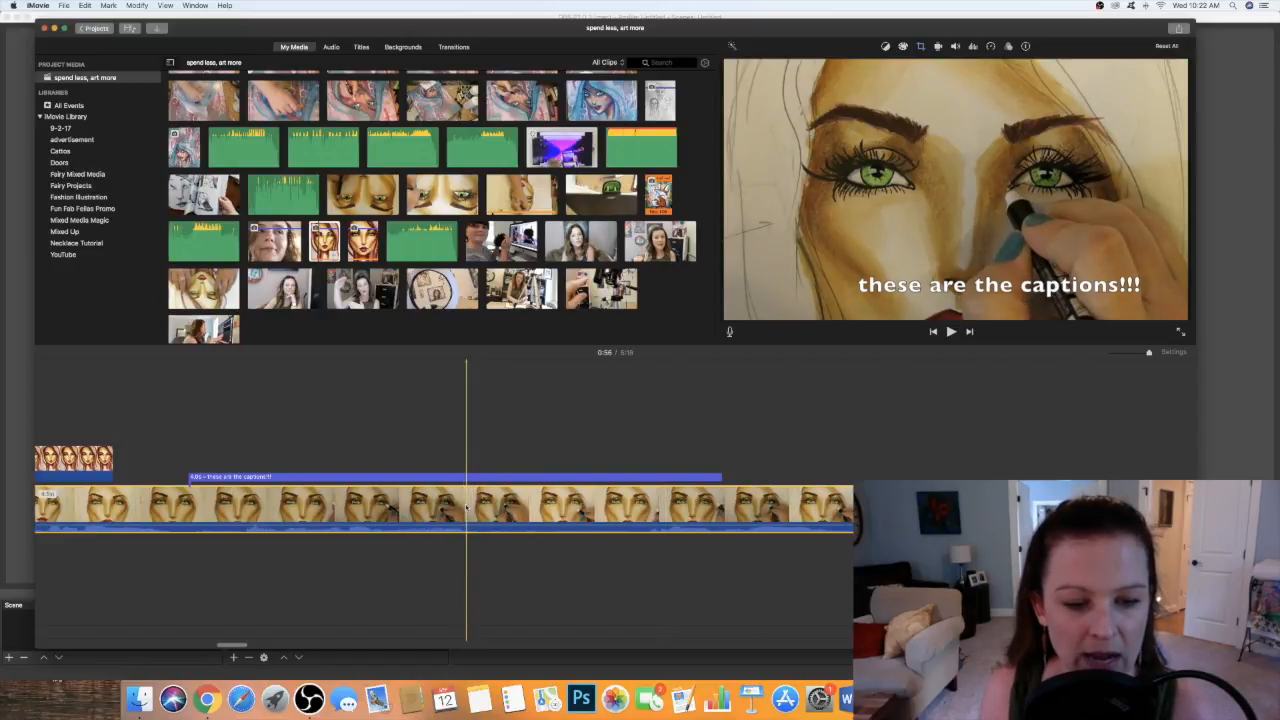
right_click(466, 508)
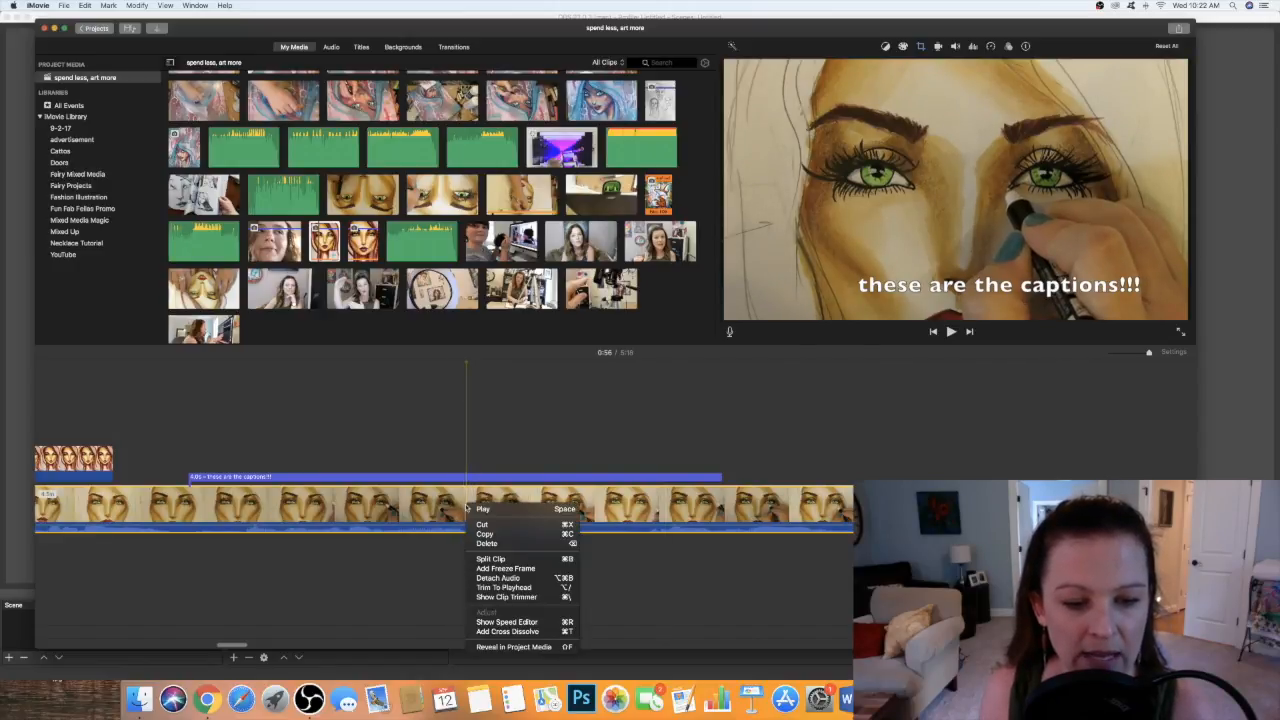
left_click(508, 560)
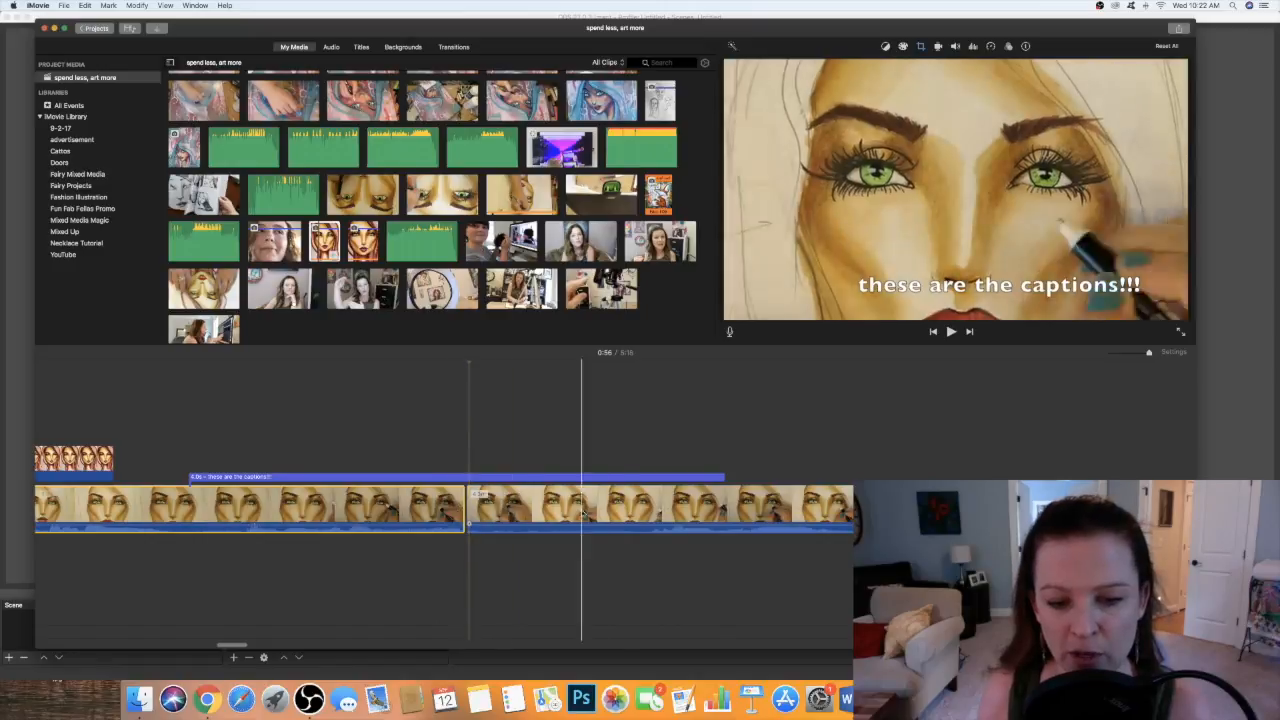
left_click(648, 515)
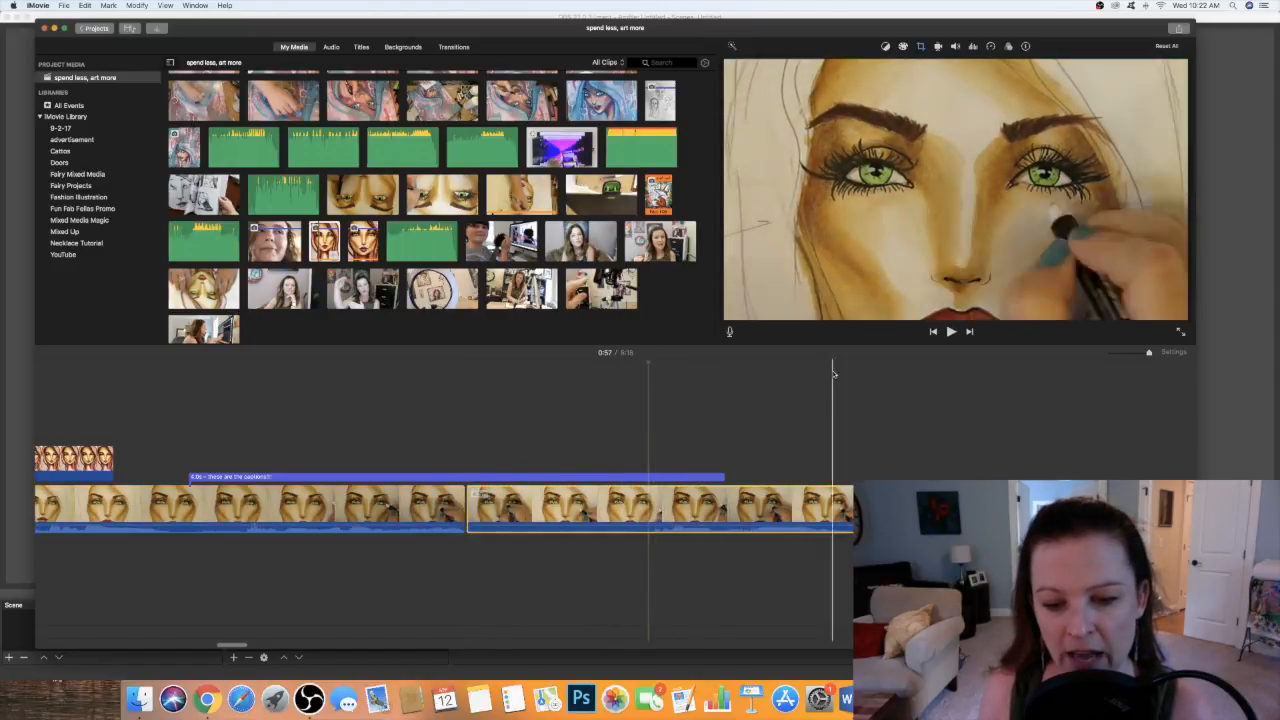
Split the face-drawing clip a second time beneath the captions title and delete the section between the two cuts
left_click(950, 332)
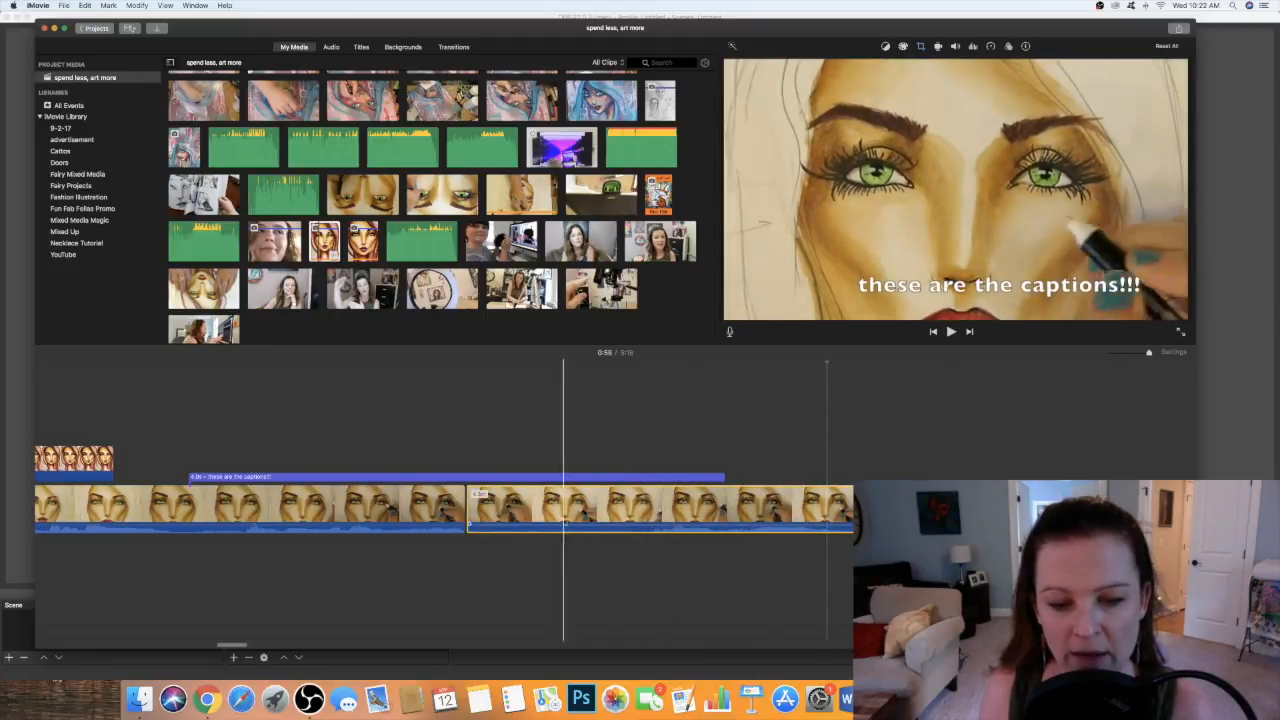
right_click(650, 515)
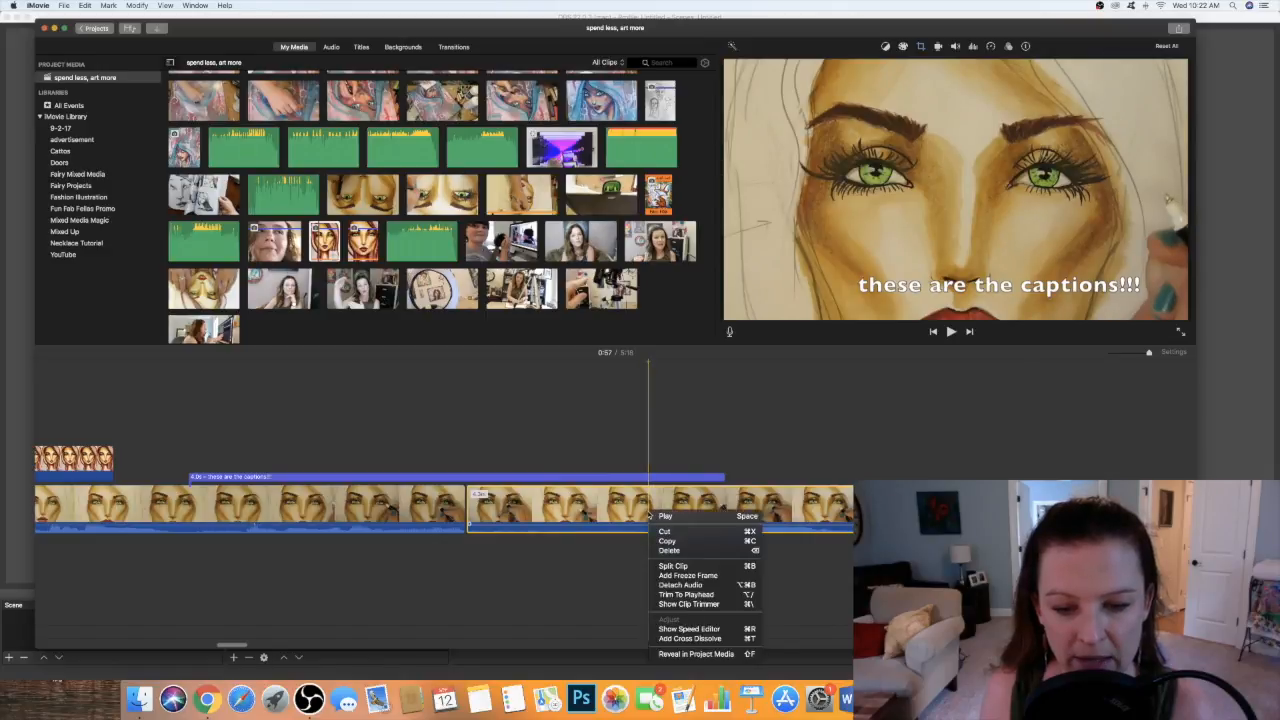
left_click(673, 566)
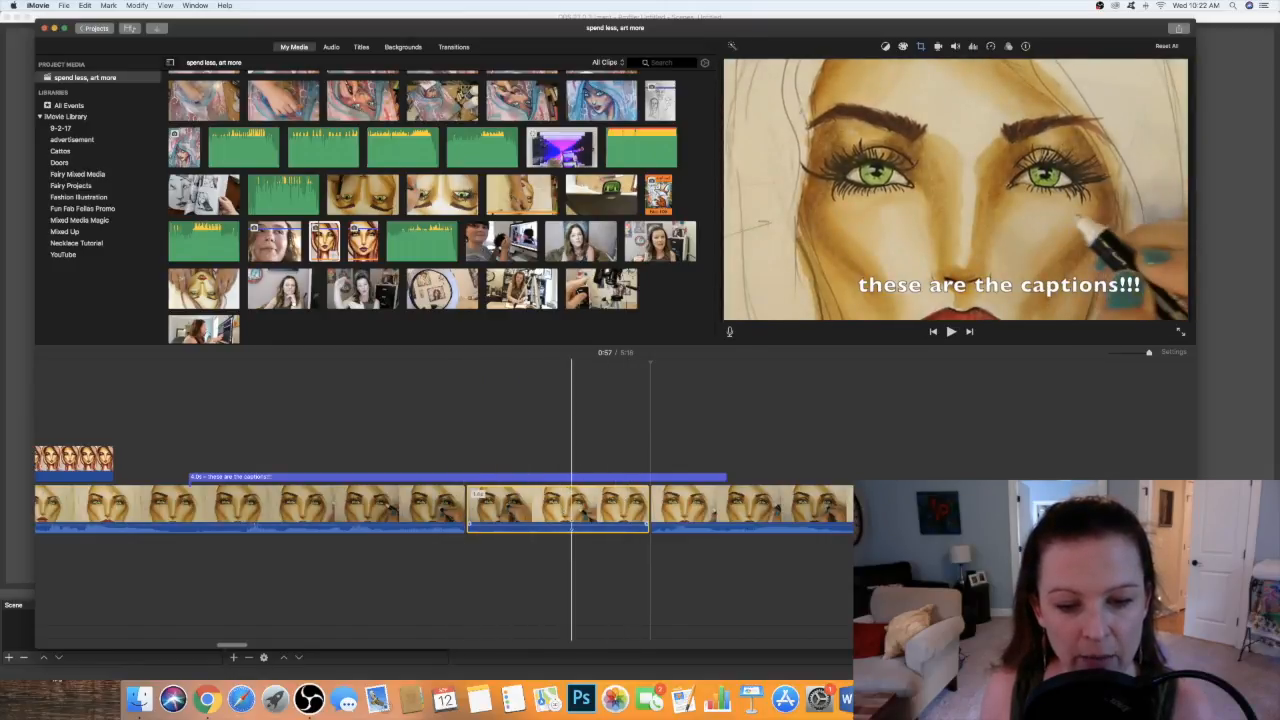
right_click(580, 513)
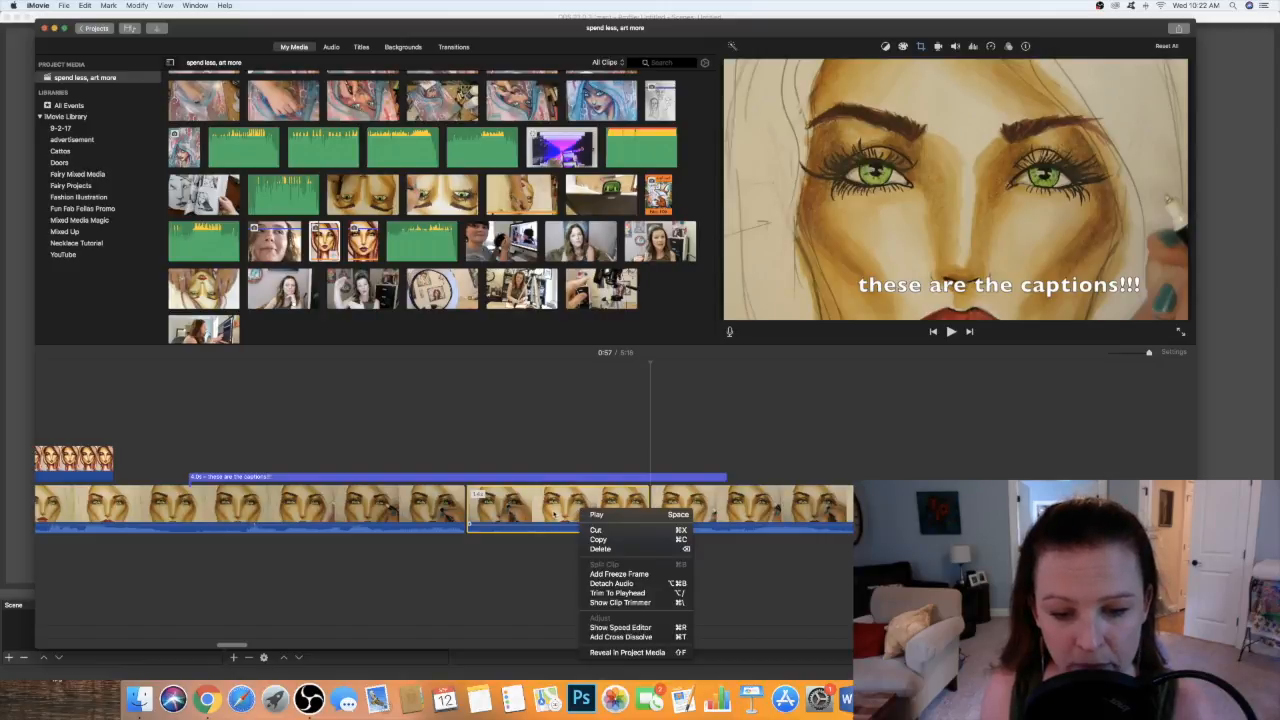
left_click(620, 550)
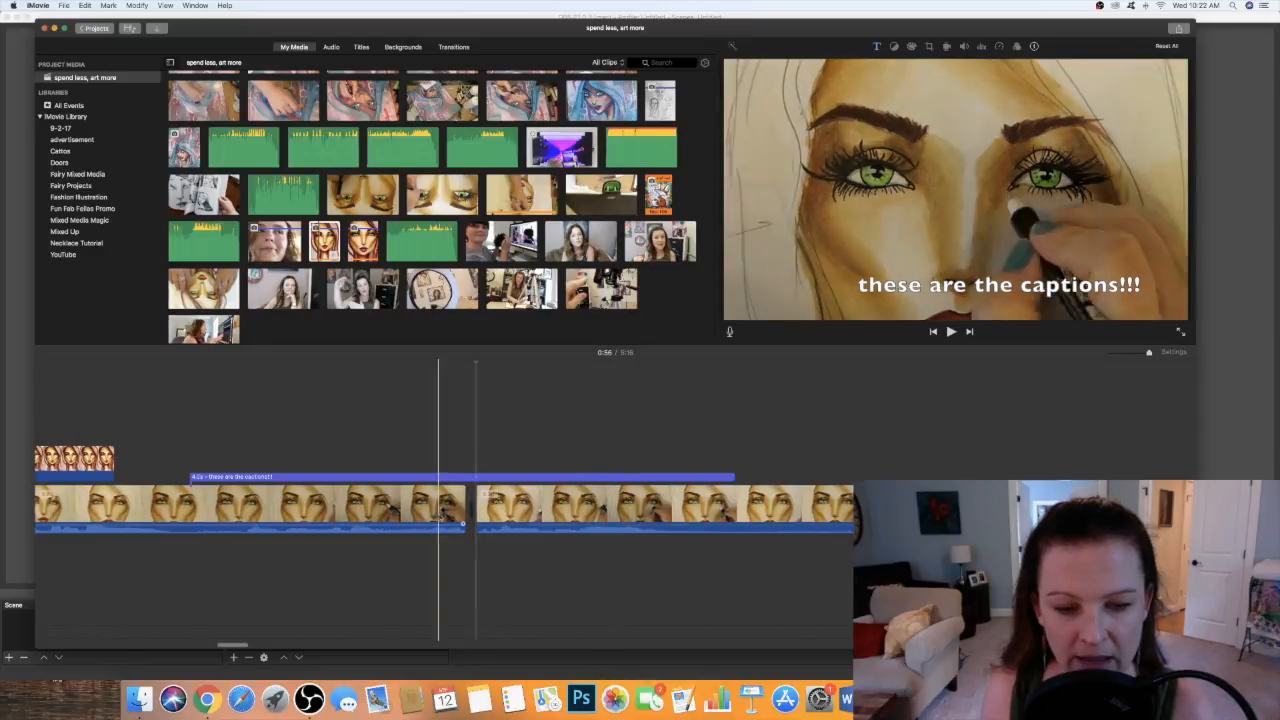
Play the face-drawing clip across the cut beneath the captions title
left_click(409, 565)
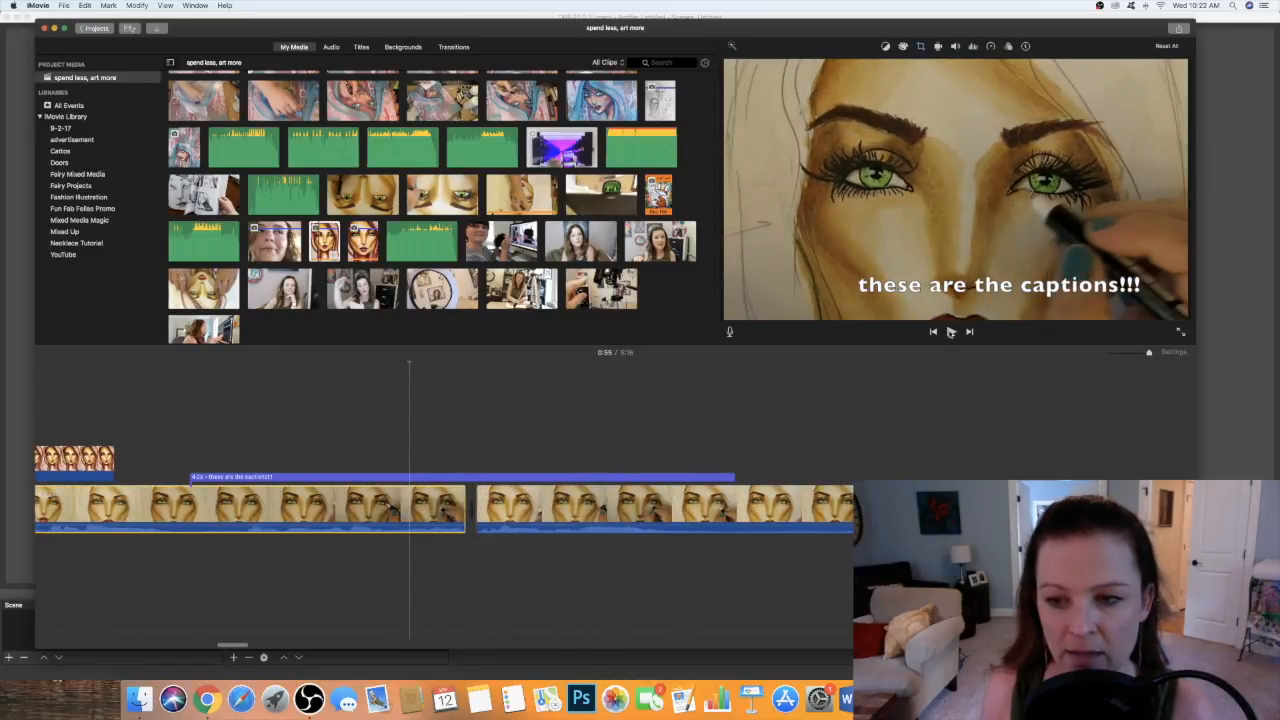
left_click(951, 331)
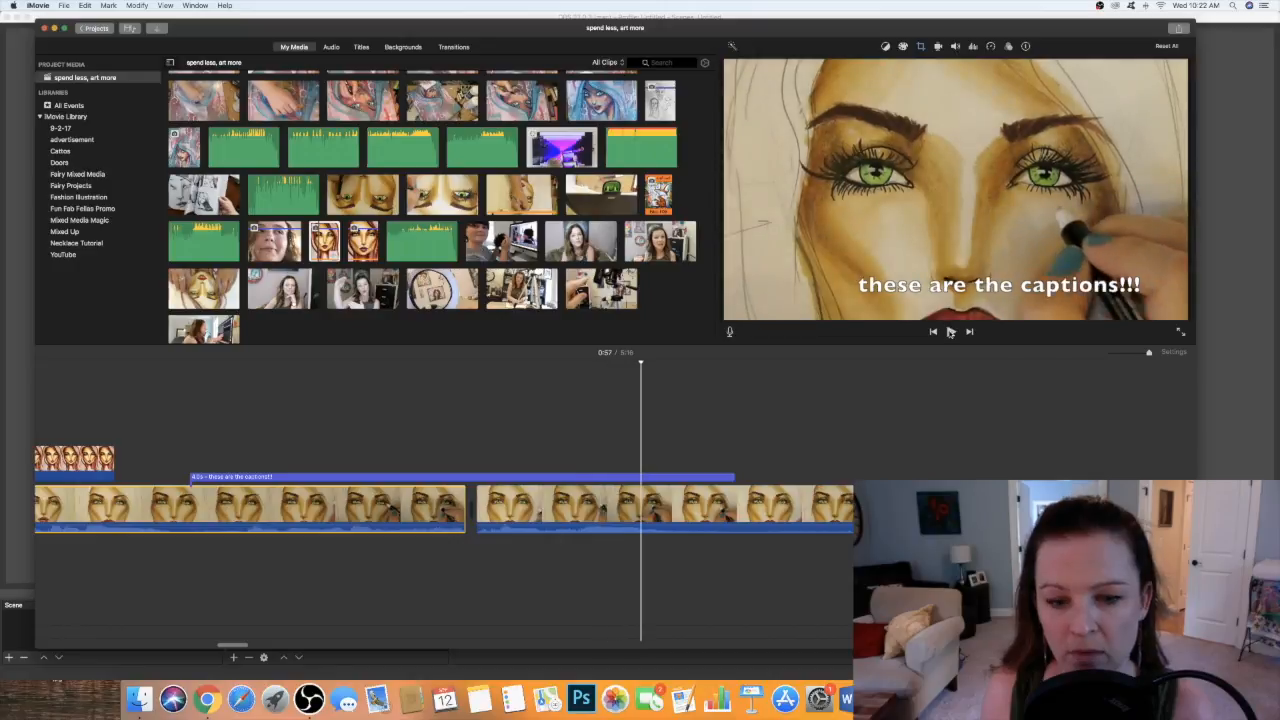
left_click(545, 565)
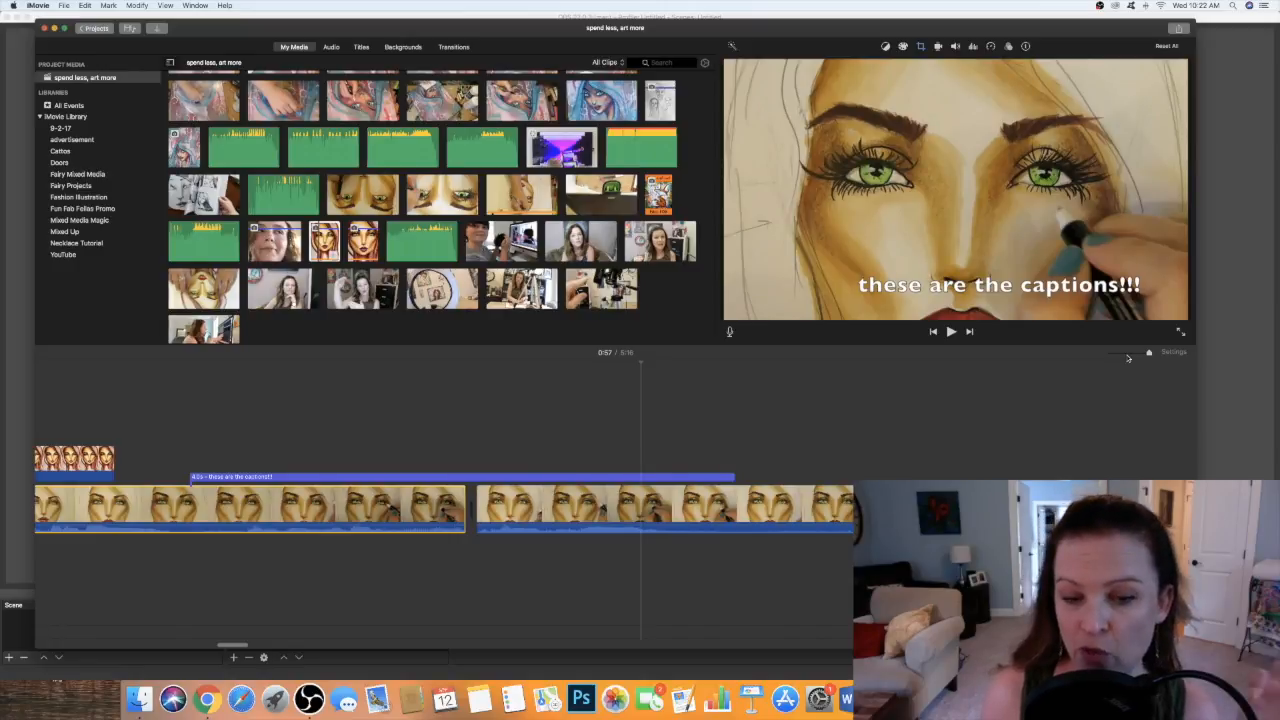
Play from the Underwater background through the face painting image to the start of the face-drawing clip
left_click(1128, 354)
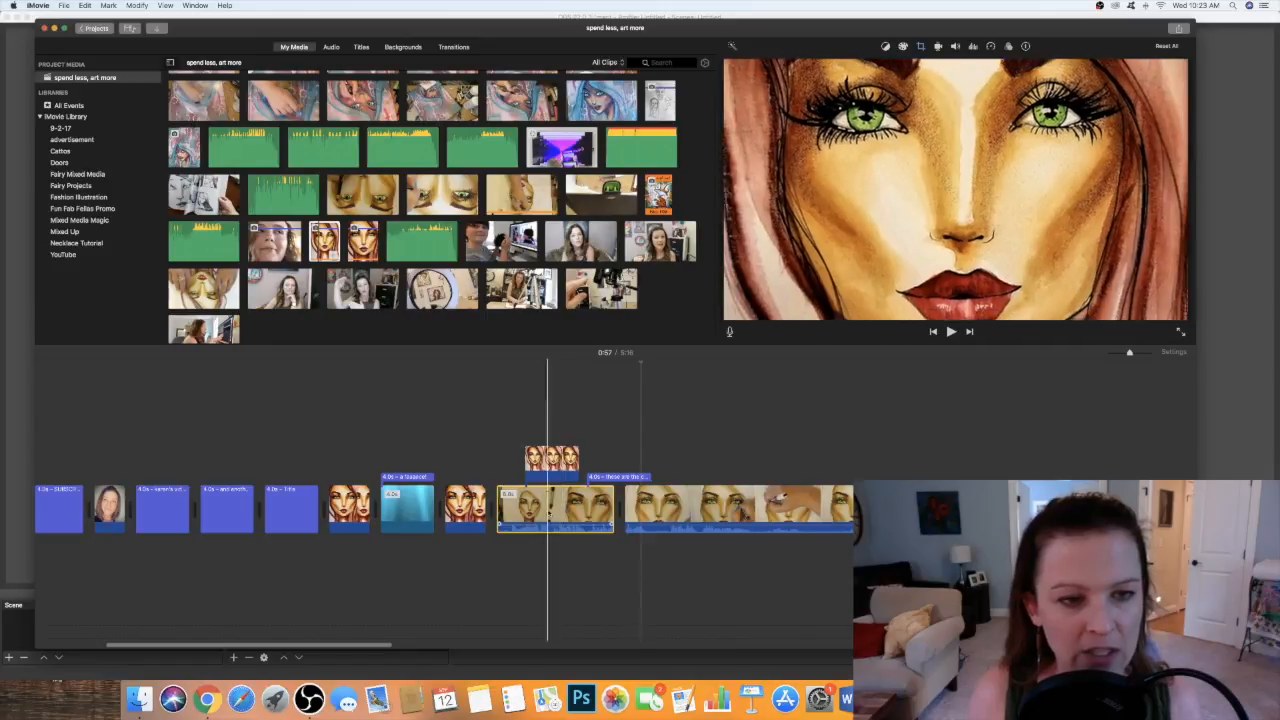
left_click(548, 465)
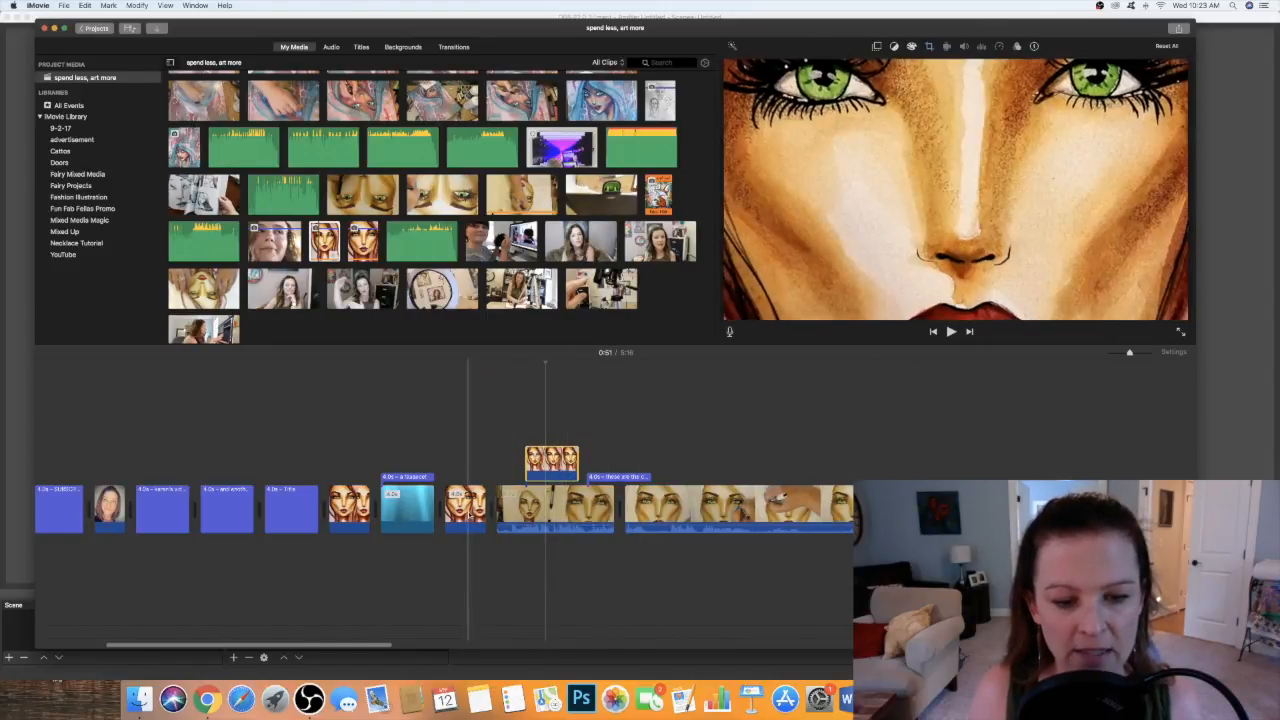
left_click(415, 510)
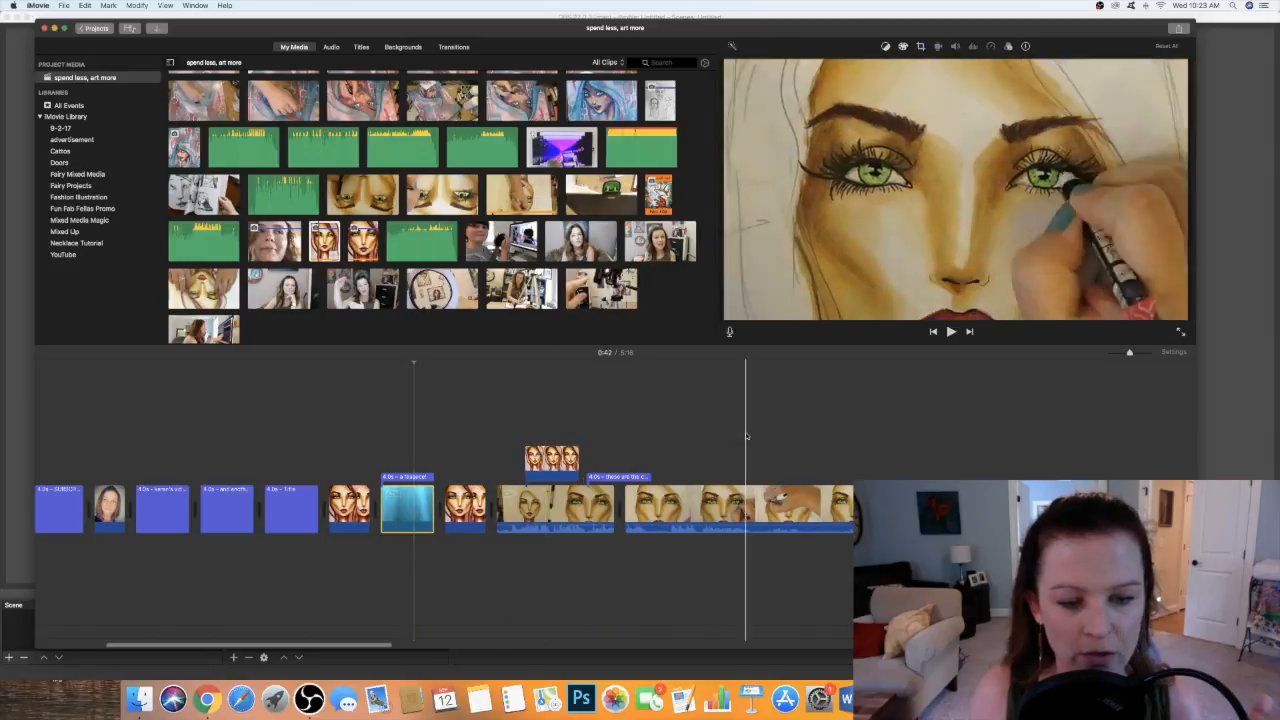
left_click(951, 332)
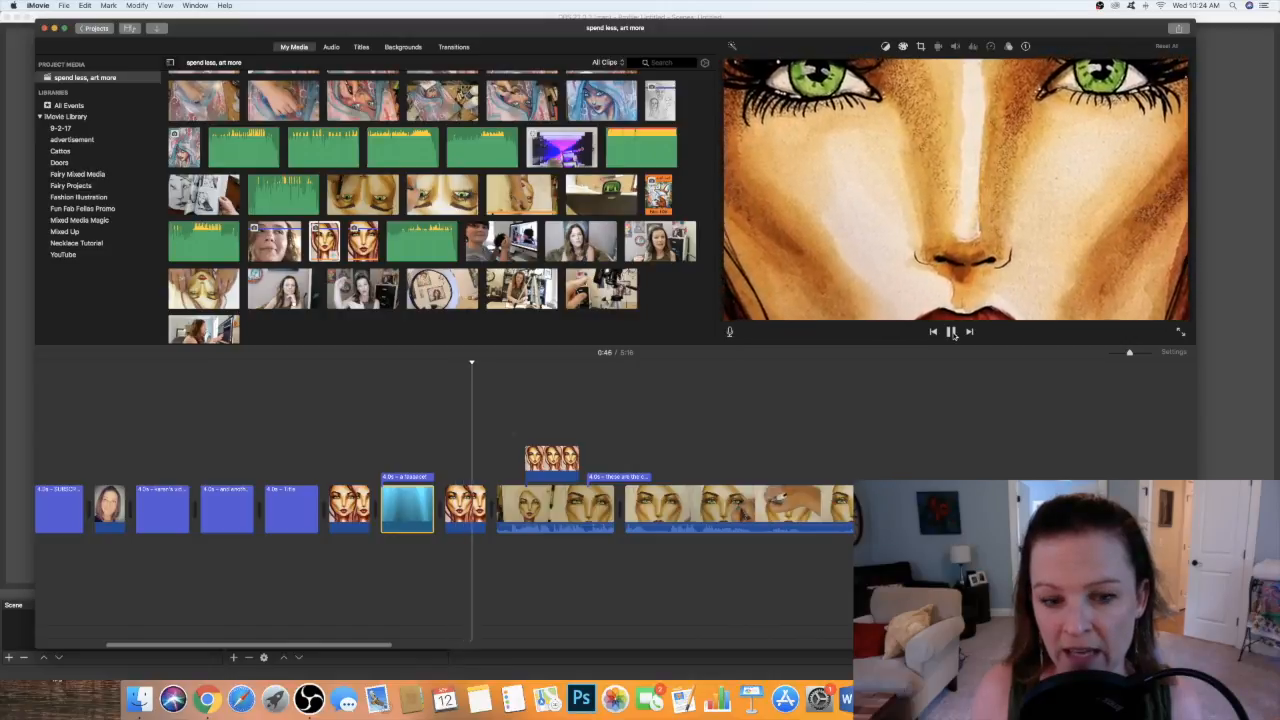
left_click(952, 332)
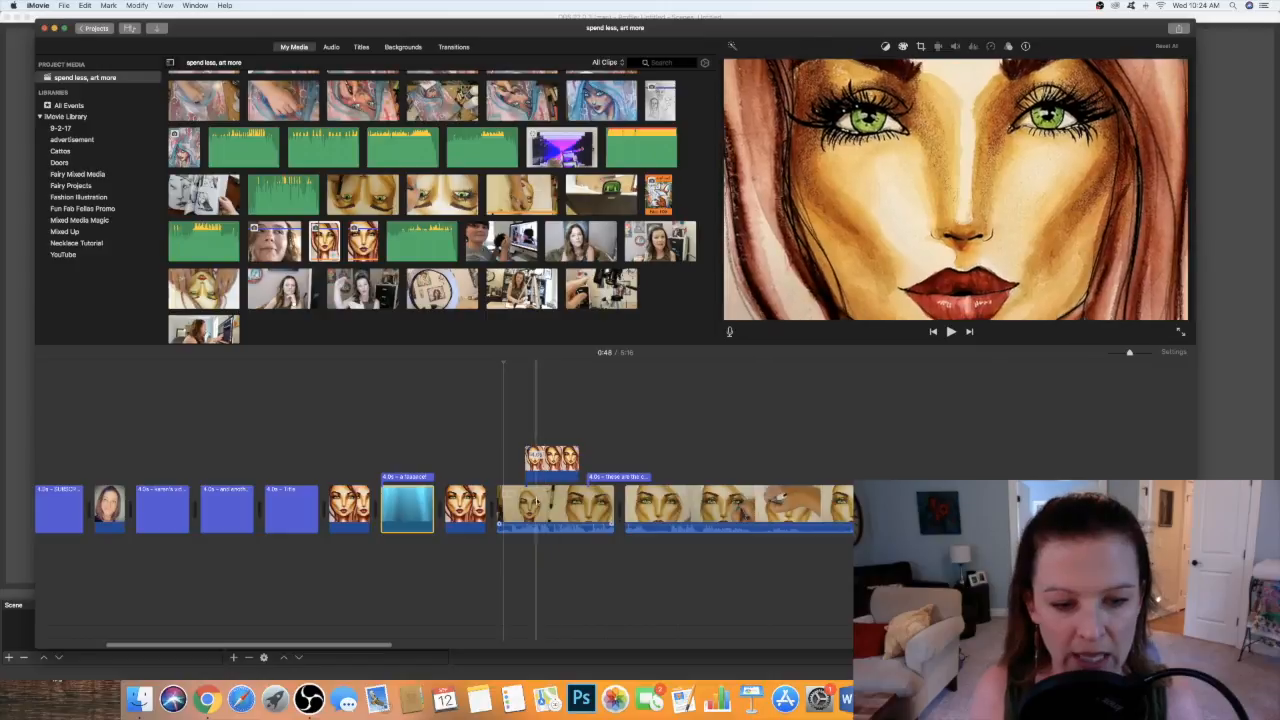
Reposition the Ken Burns frames of the face image after the Underwater background, starting at the forehead and eyes and ending at the lips
left_click(470, 512)
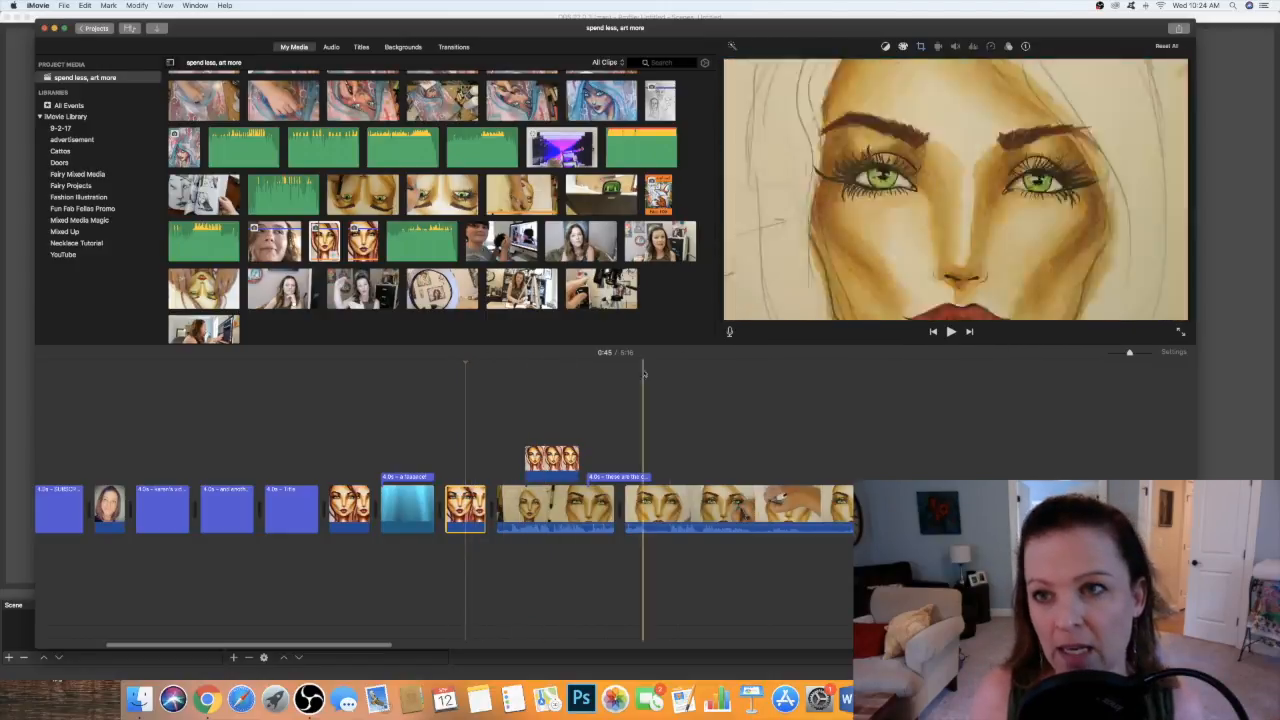
left_click(921, 47)
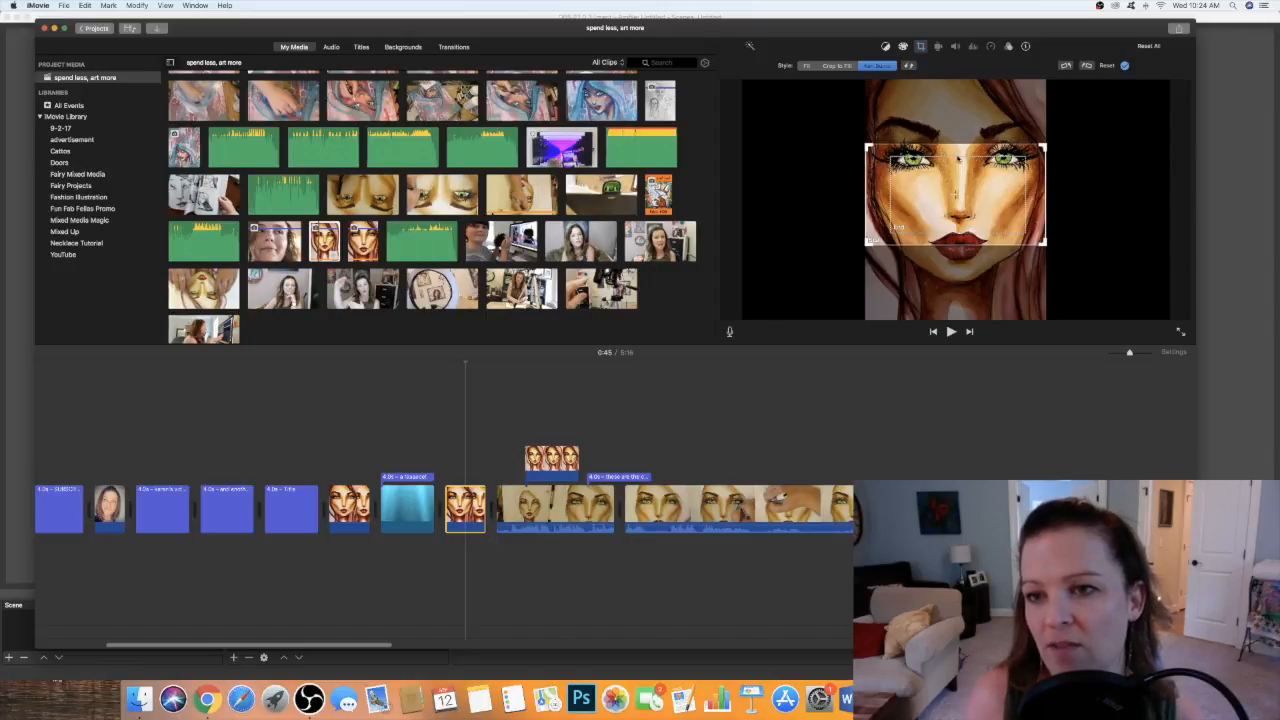
left_click_drag(960, 155, 959, 133)
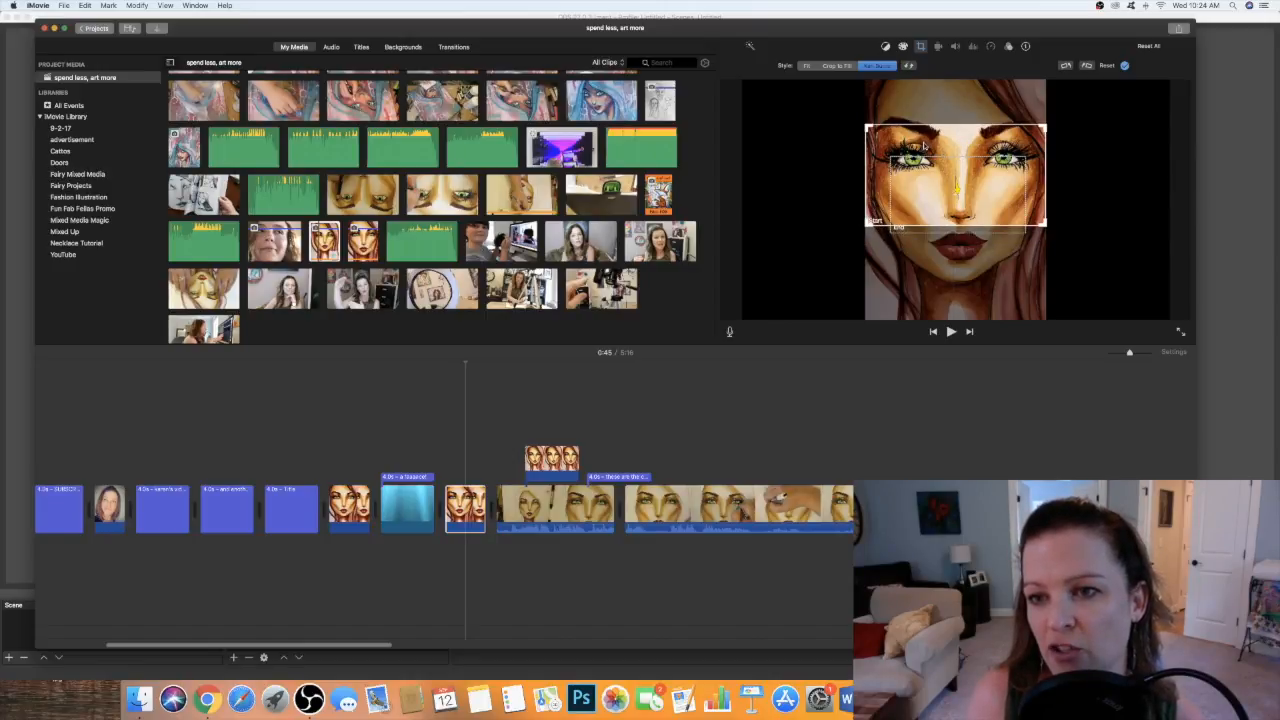
left_click_drag(924, 148, 922, 113)
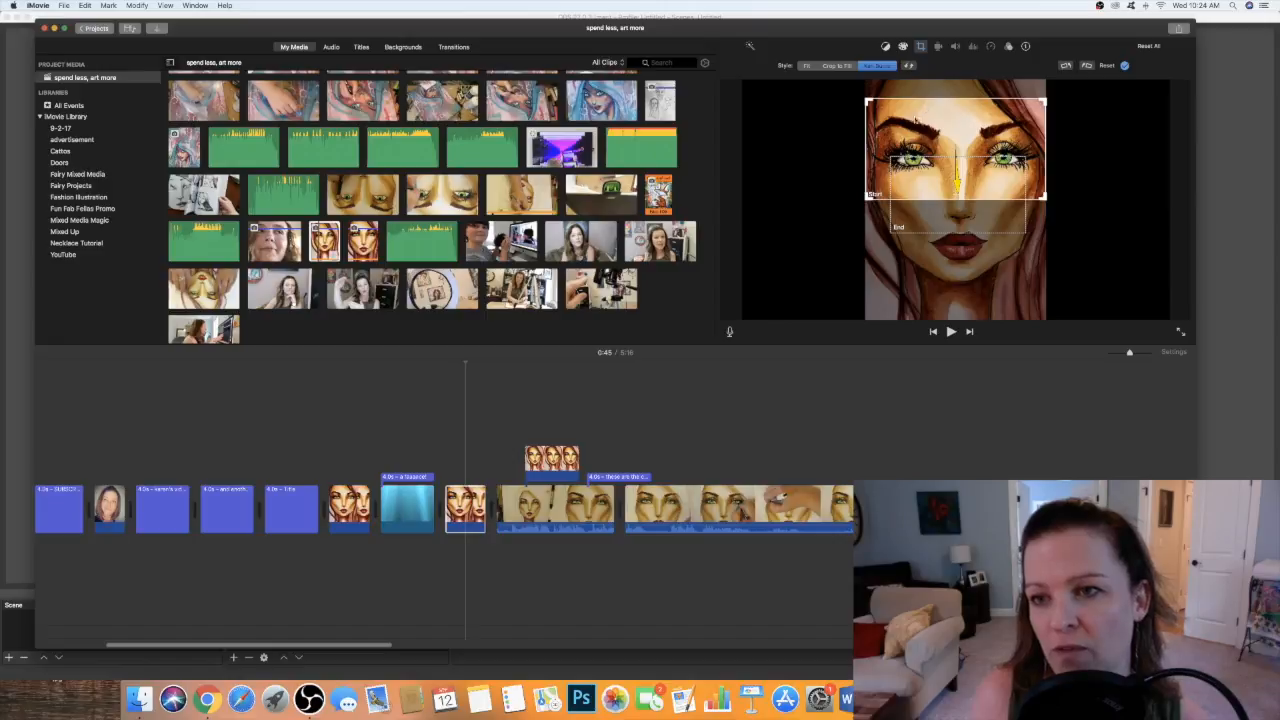
left_click_drag(922, 132, 919, 125)
left_click_drag(918, 231, 910, 288)
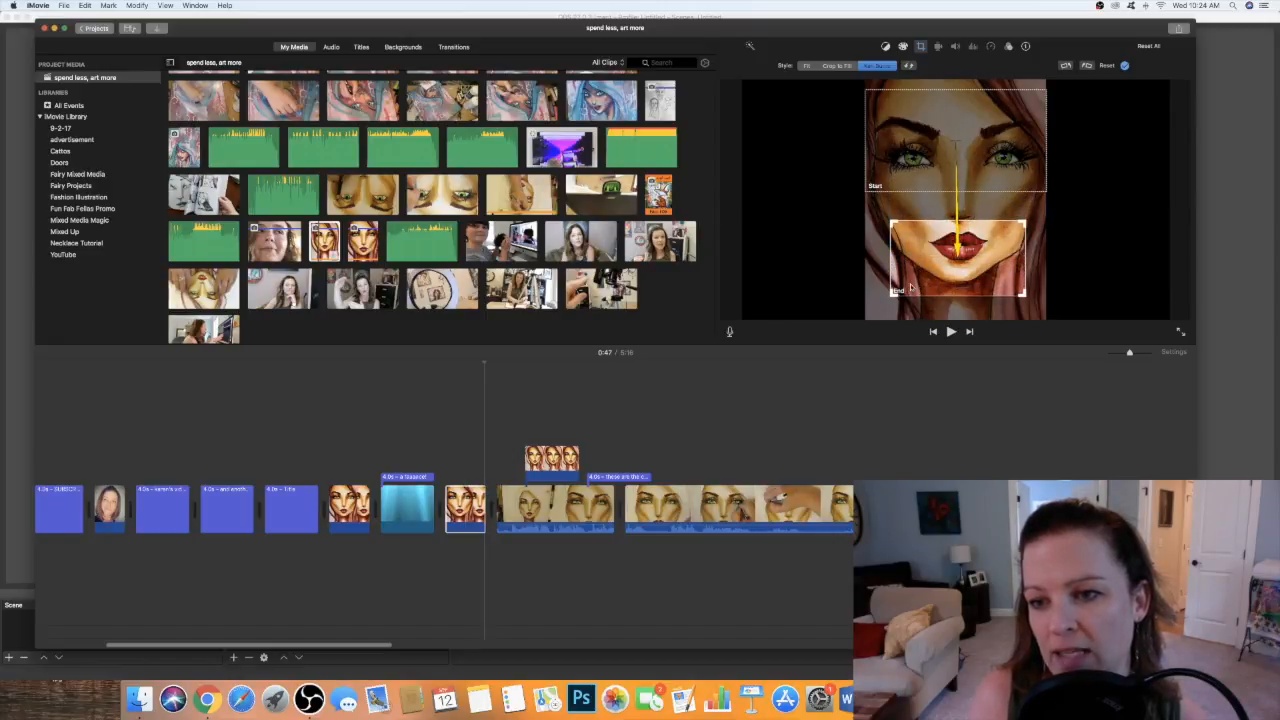
Play from the Underwater background through the face image after it, and set the background's crop style to Ken Burns
left_click(951, 332)
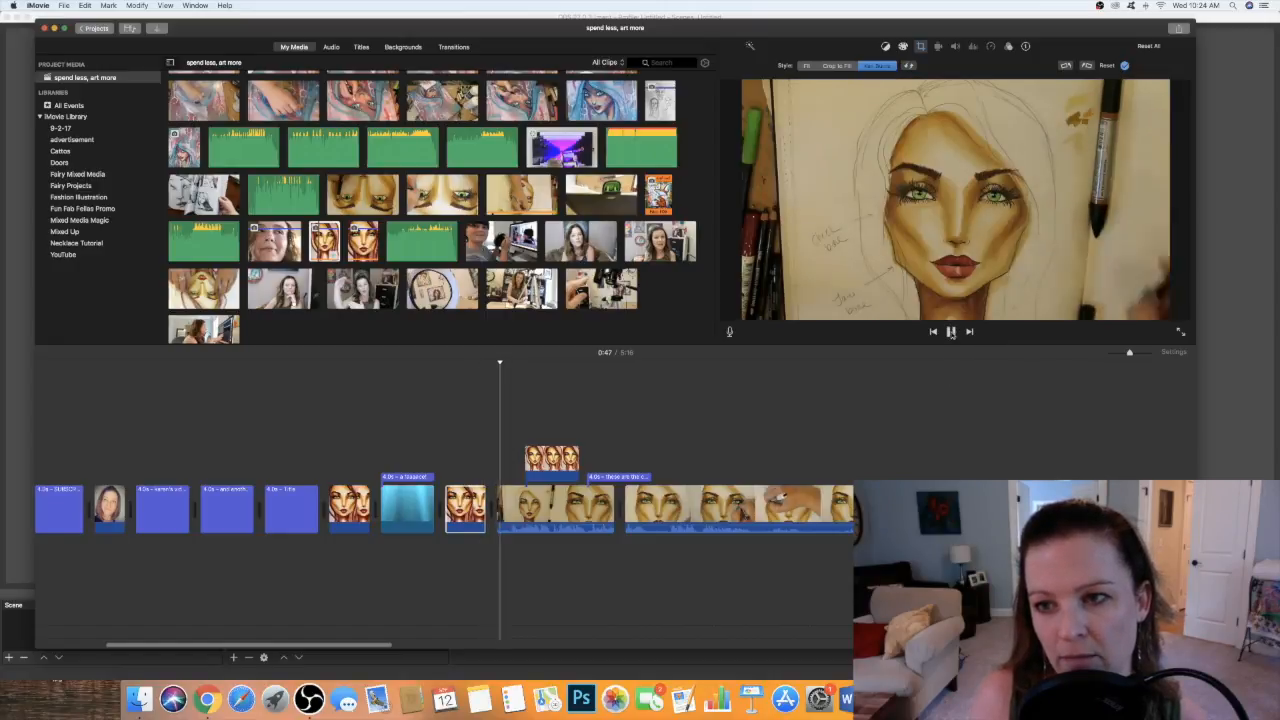
left_click(416, 508)
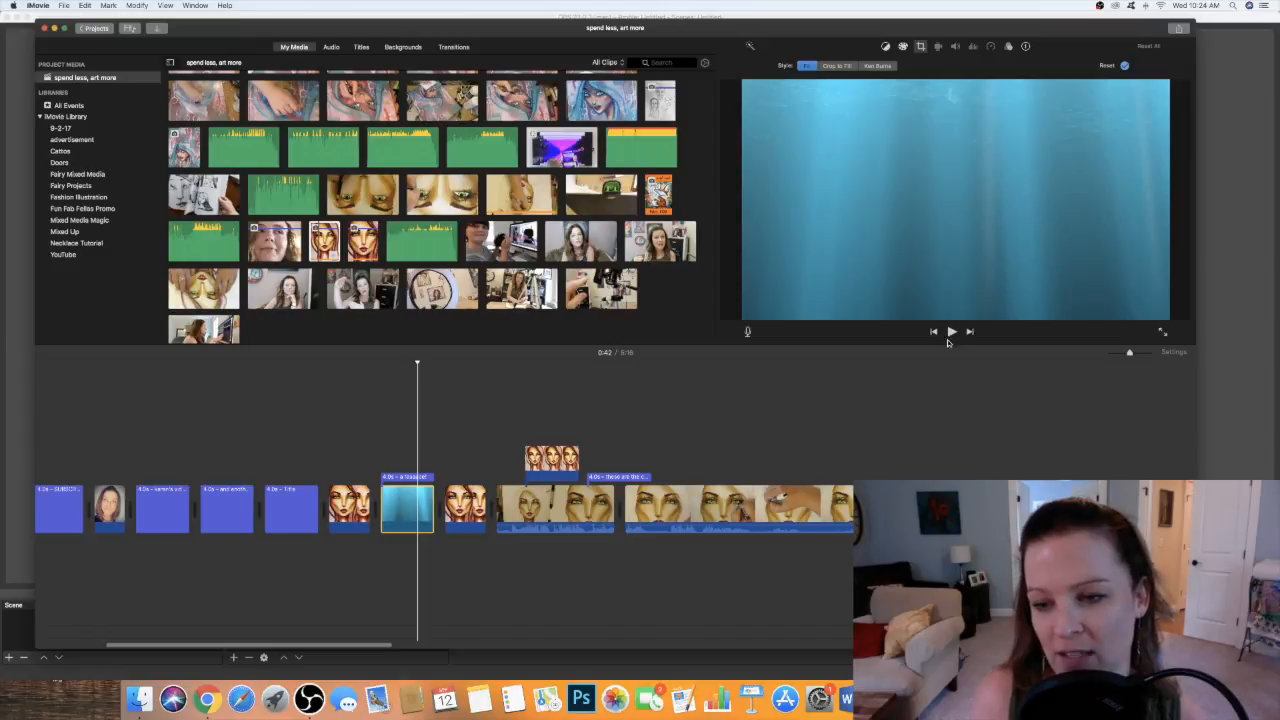
left_click(951, 332)
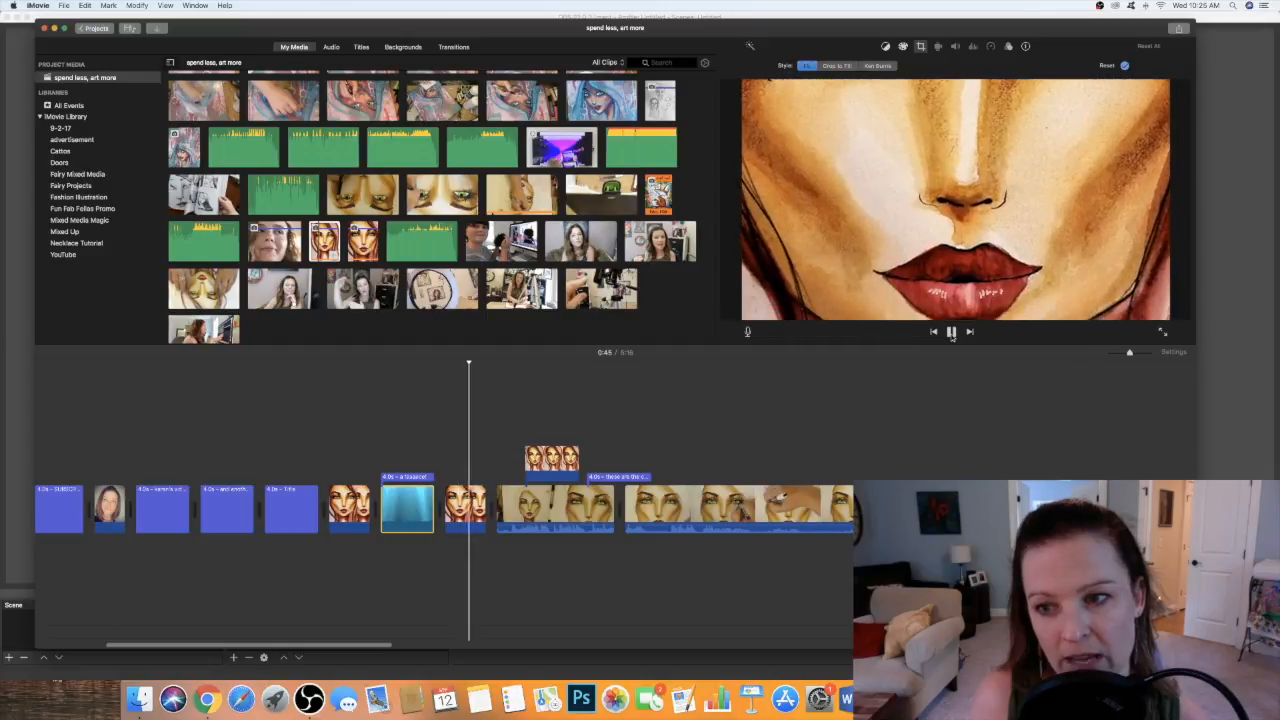
left_click(951, 332)
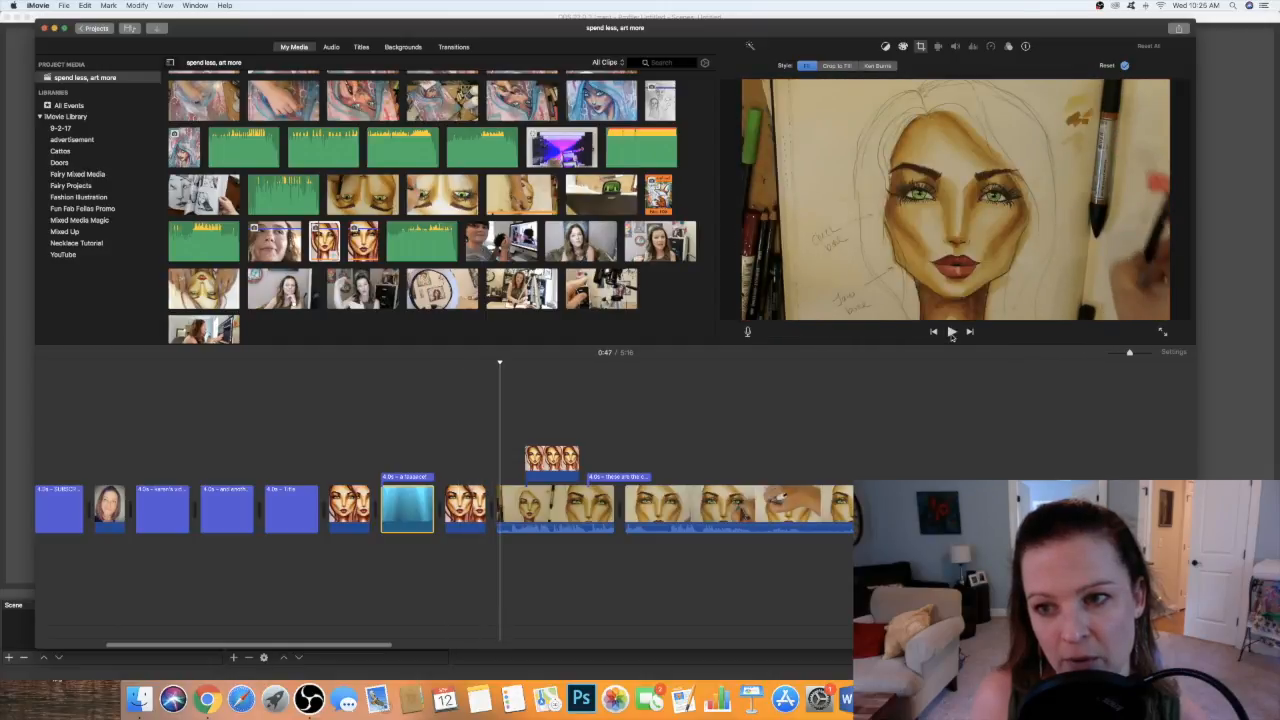
left_click(872, 66)
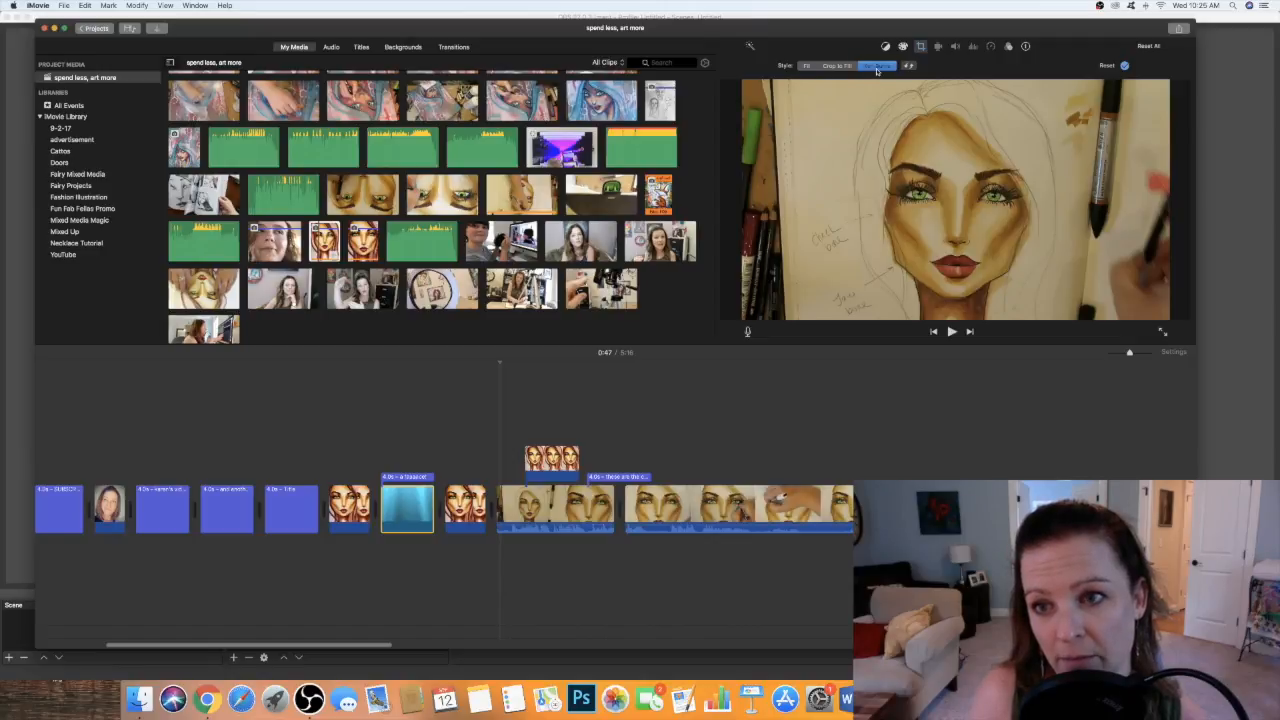
Try Crop to Fill on the face image after the Underwater background, and set its style to Fit
left_click(460, 500)
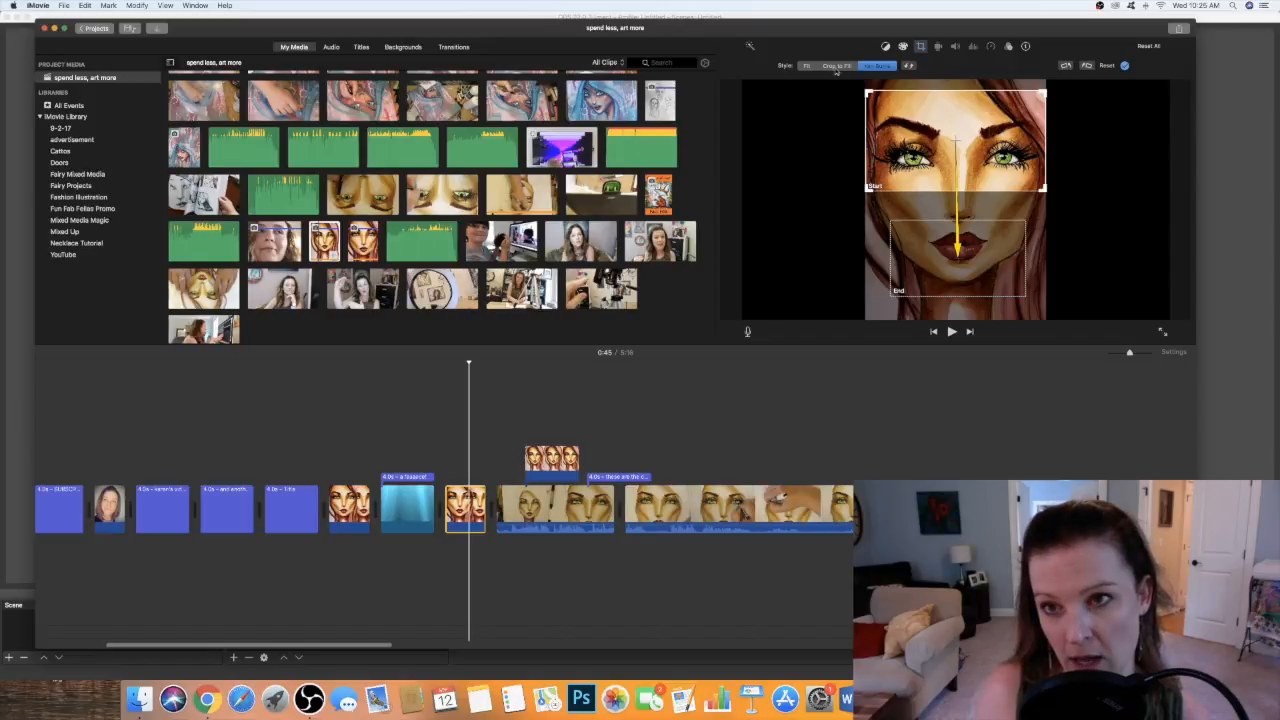
left_click(836, 66)
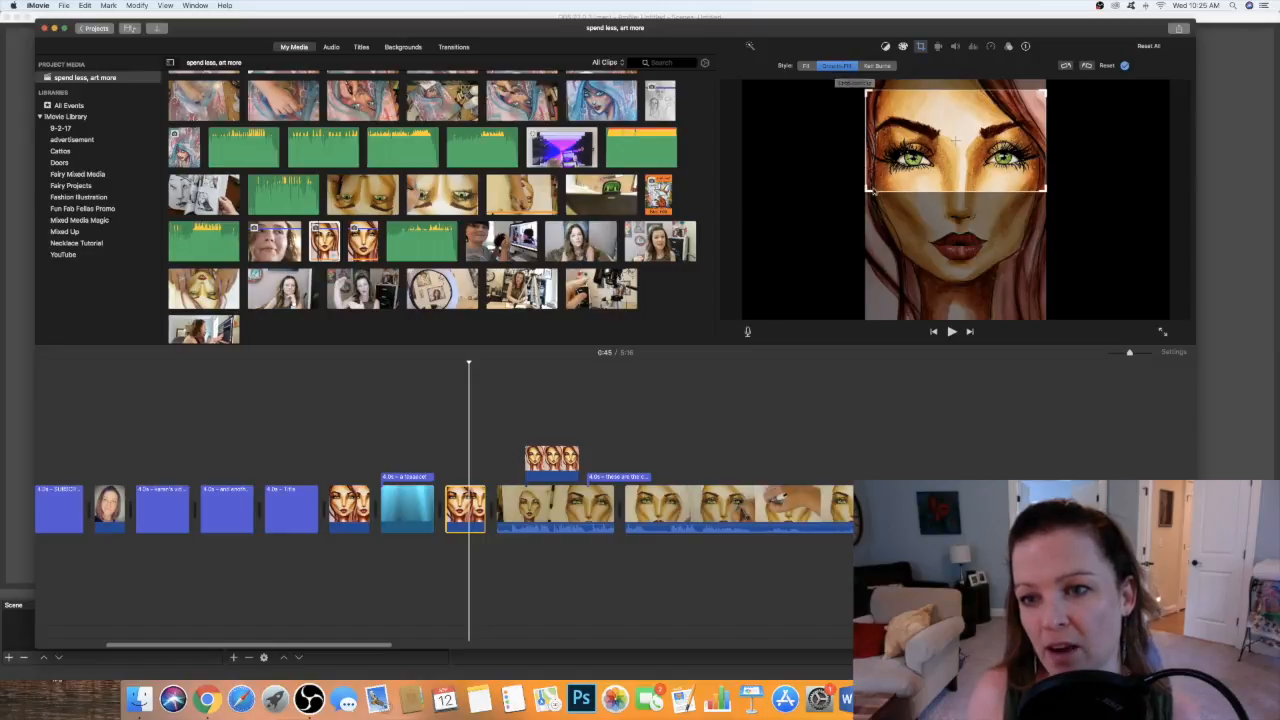
mouse_move(870, 190)
left_mouse_down()
mouse_move(868, 300)
mouse_move(862, 207)
left_mouse_up()
left_click(806, 66)
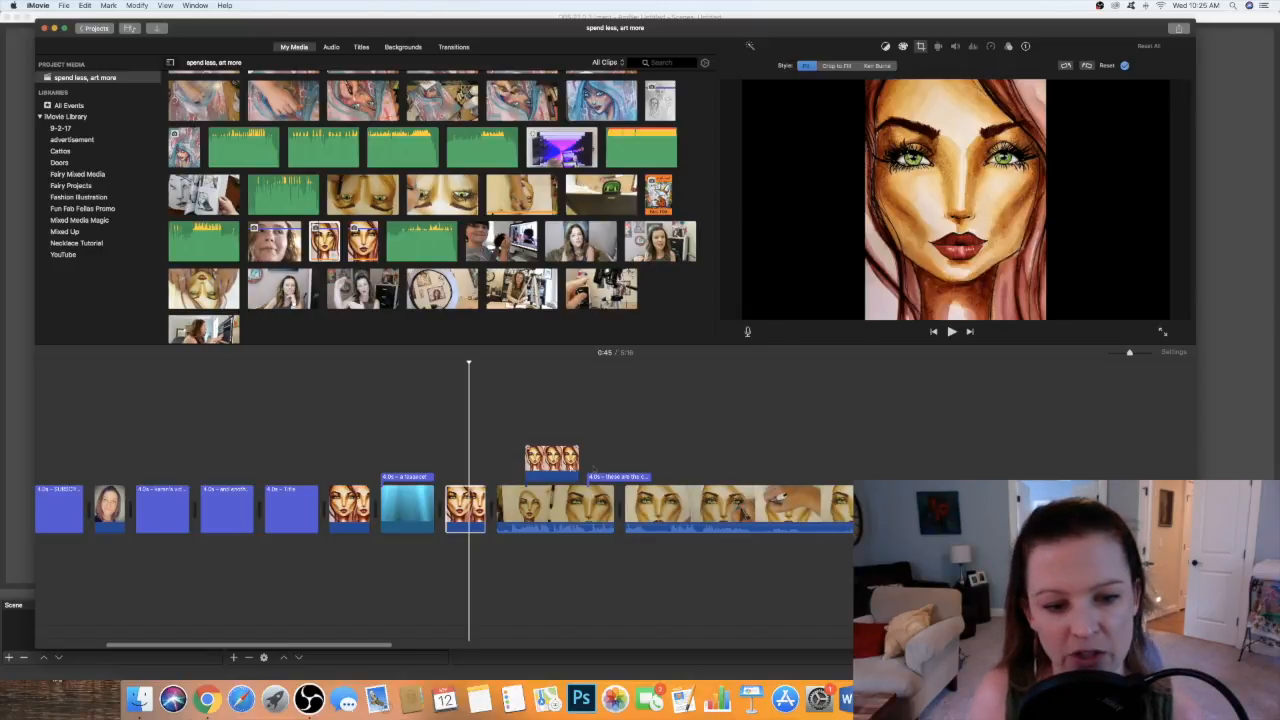
Play from the Underwater background through the fitted face image into the face-drawing clip
left_click(415, 507)
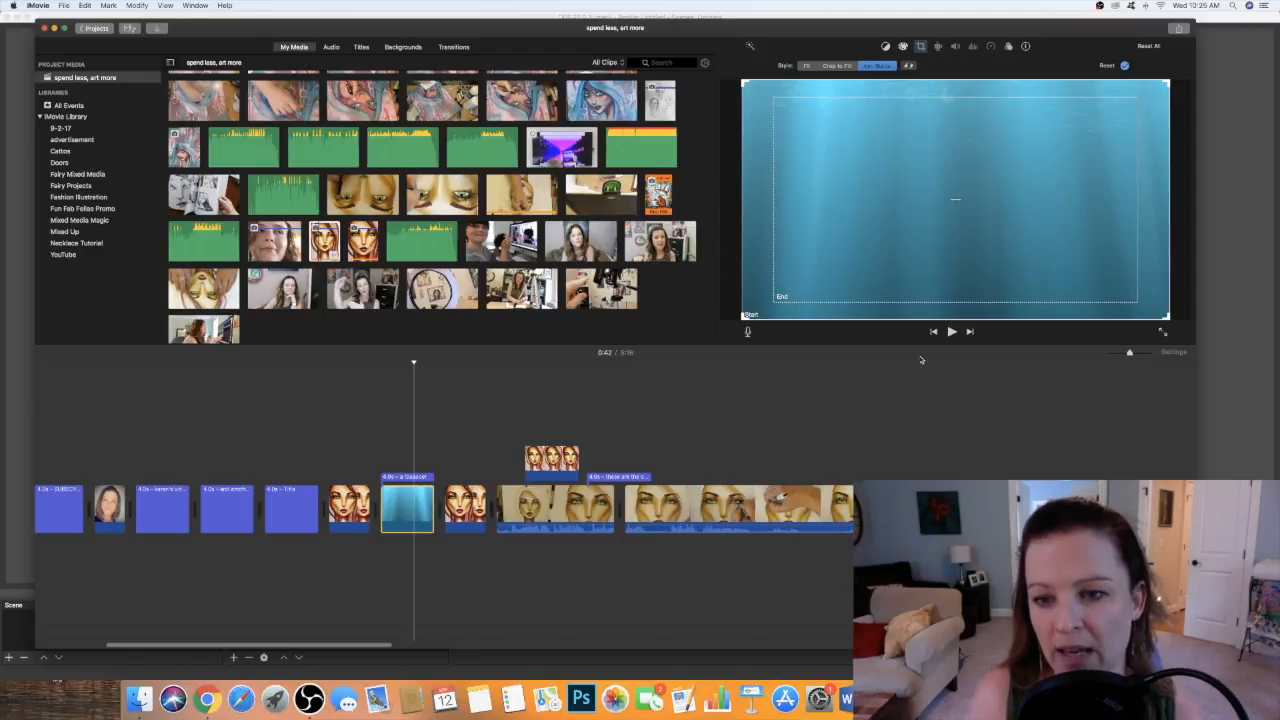
left_click(951, 332)
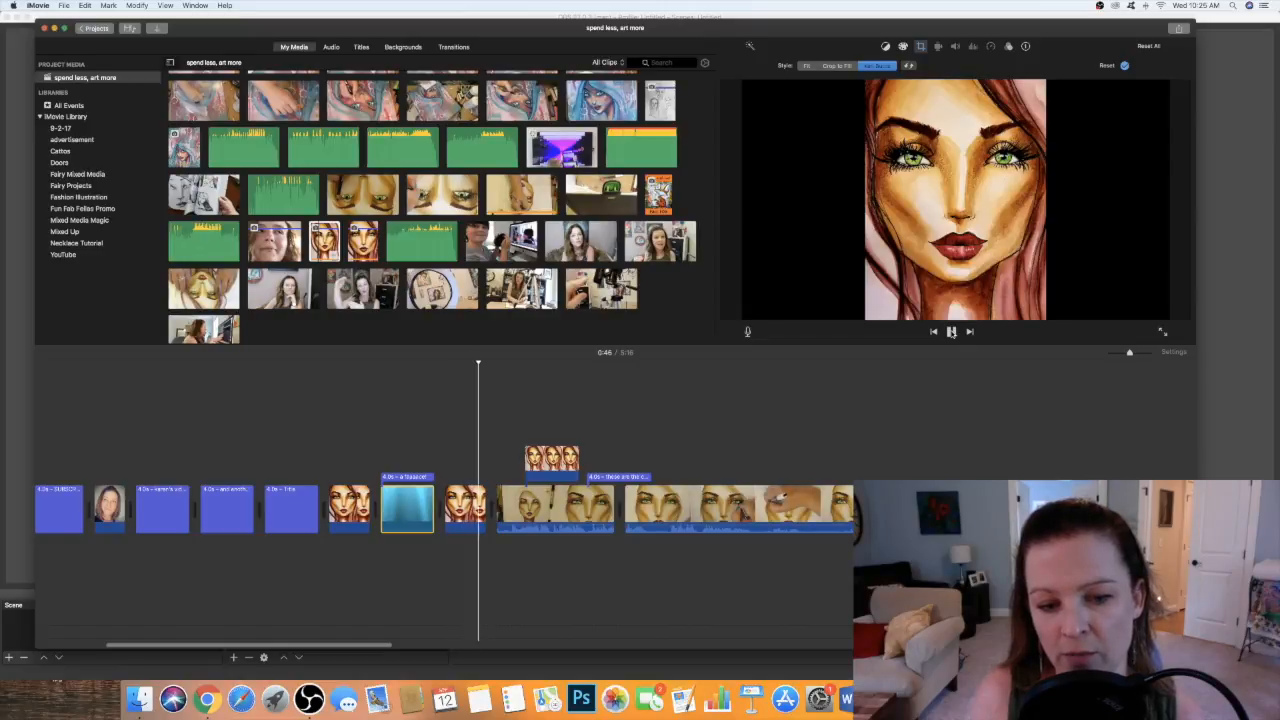
left_click(951, 332)
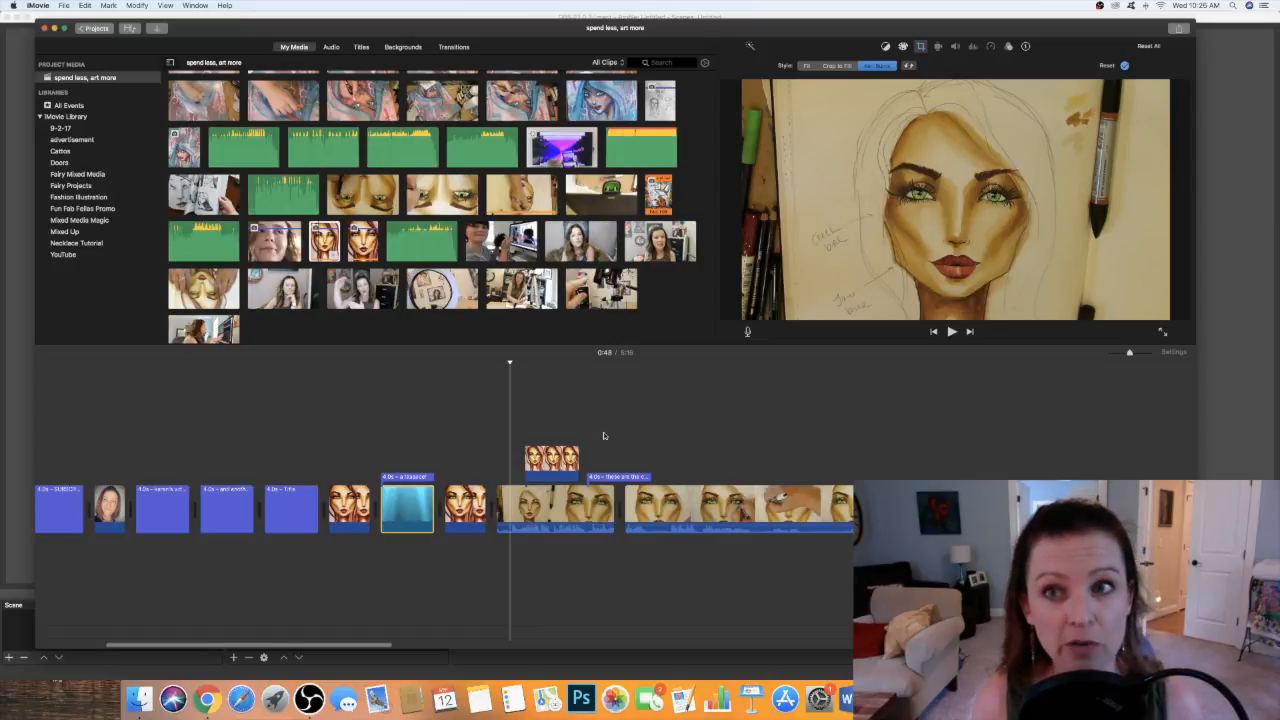
Switch to Chrome, shrink its window to uncover the timeline, and insert the downloaded 20180912_091304.jpg after the "Title" clip
left_click(293, 511)
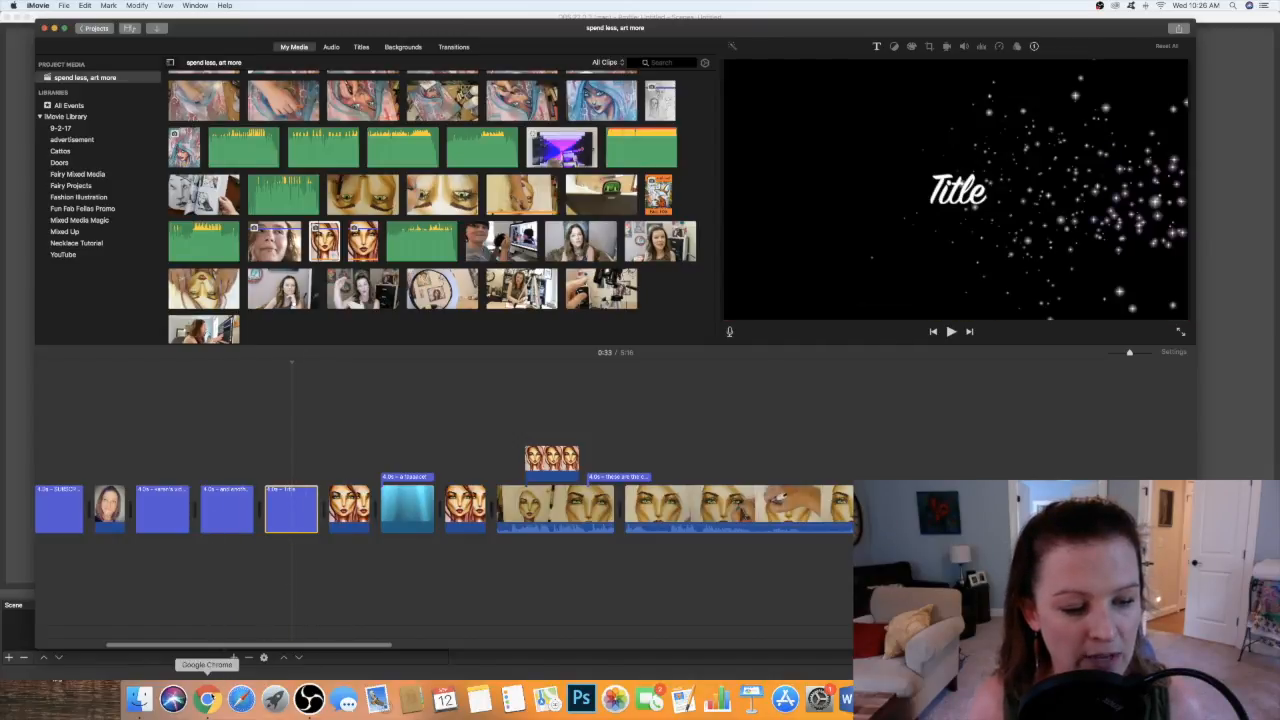
left_click(206, 698)
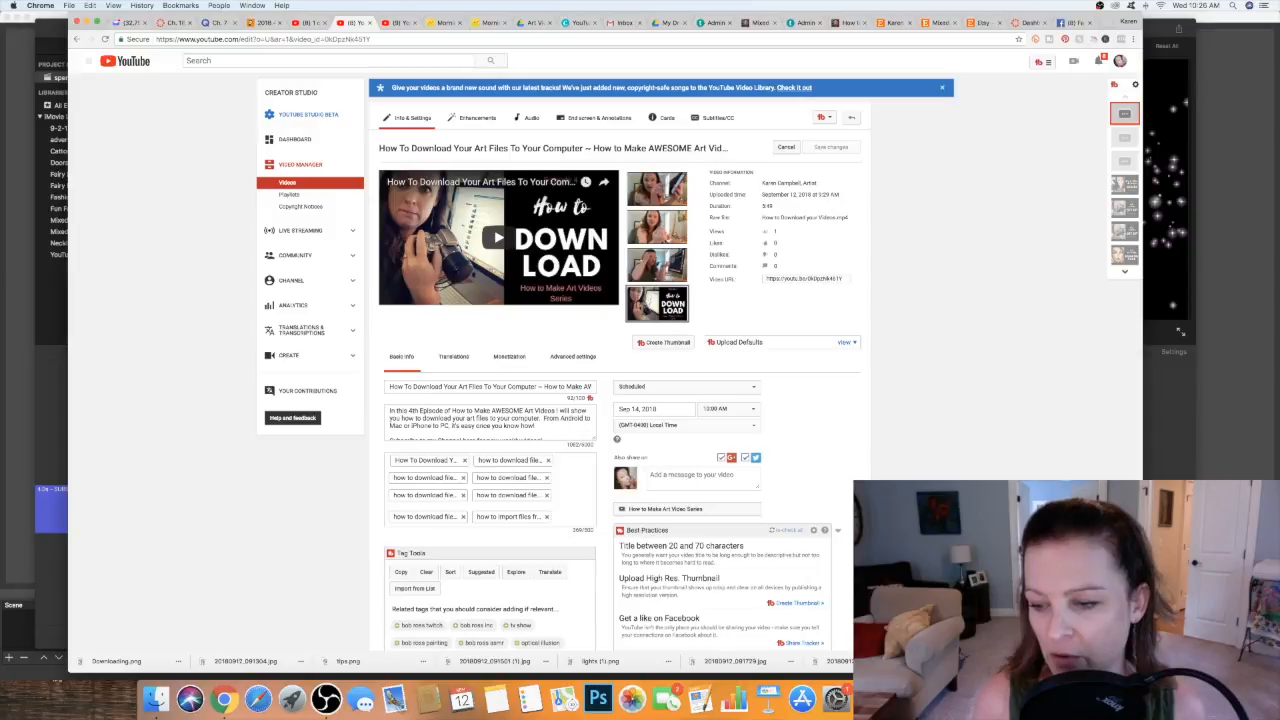
left_click_drag(1142, 668, 1116, 471)
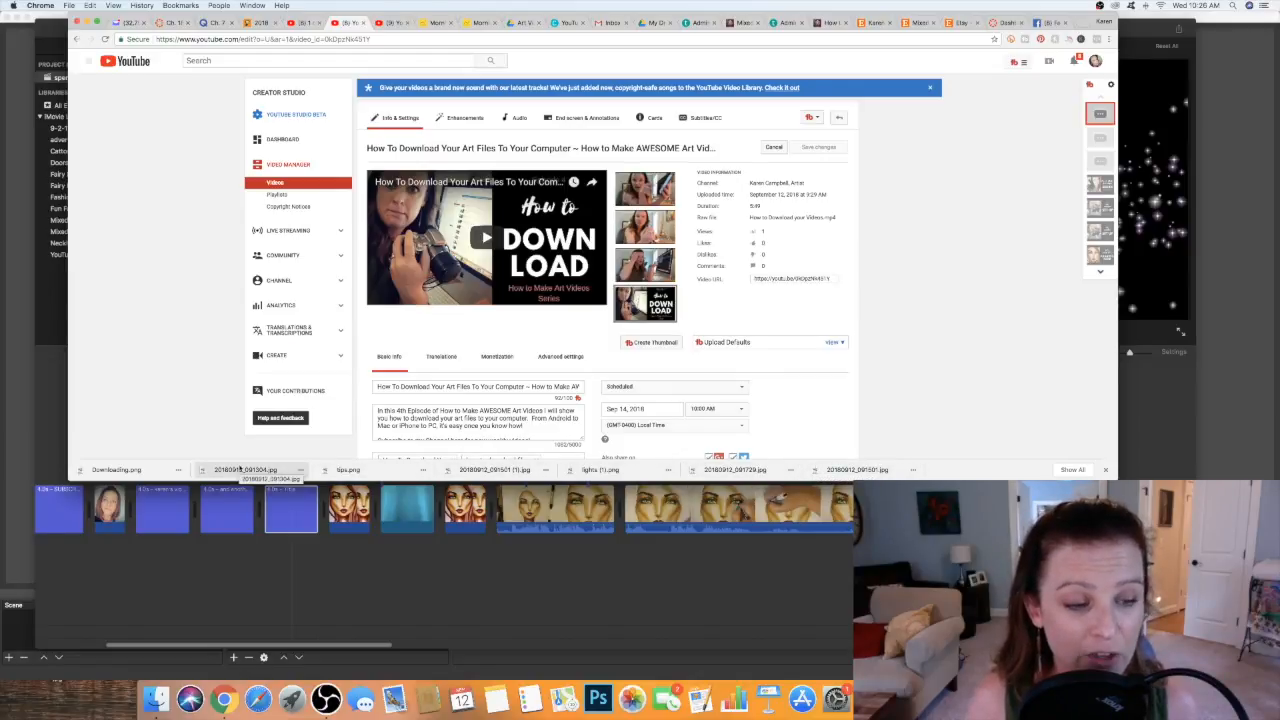
left_click_drag(238, 469, 329, 519)
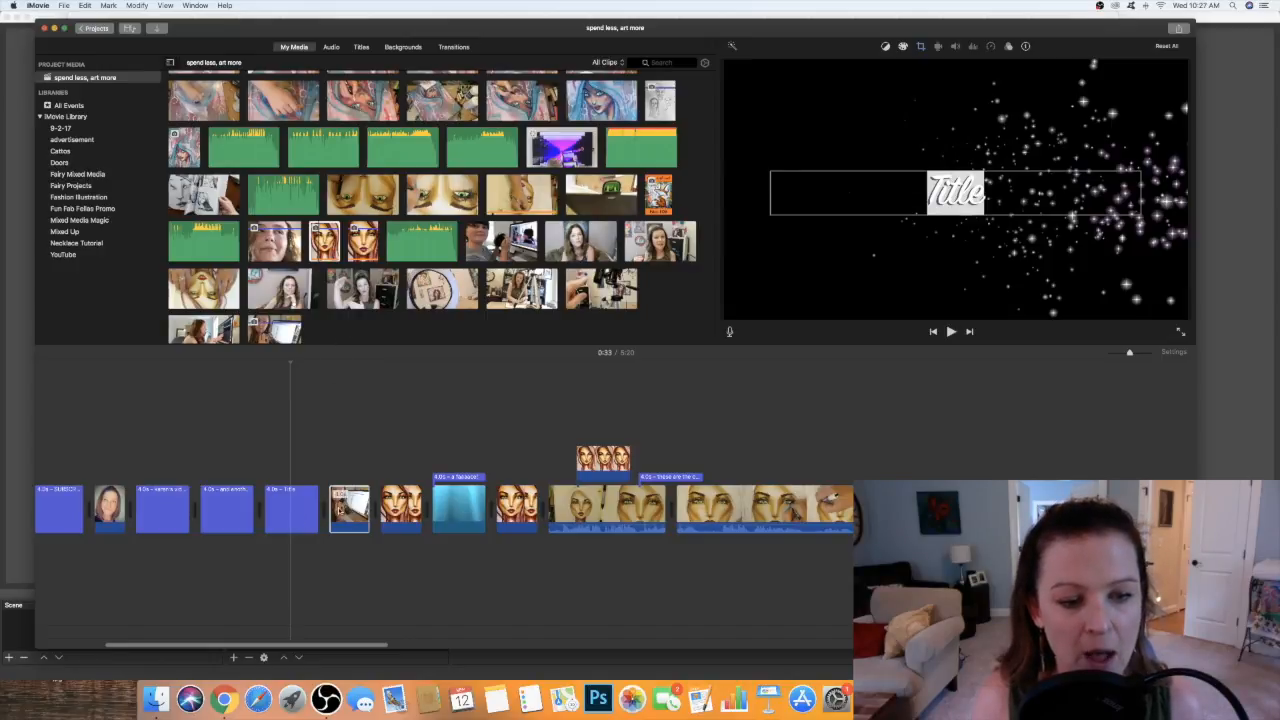
Play from the "Title" clip through the inserted photo to the "a faaaace!" title
left_click(303, 512)
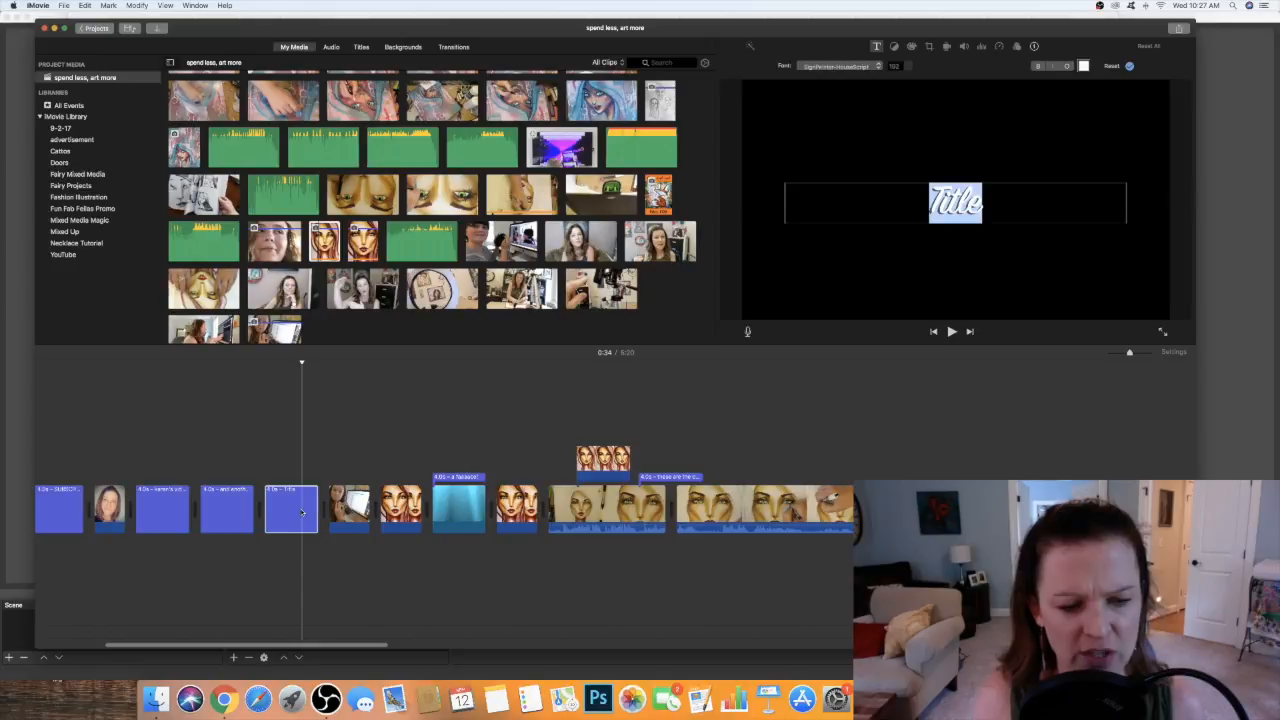
left_click(950, 334)
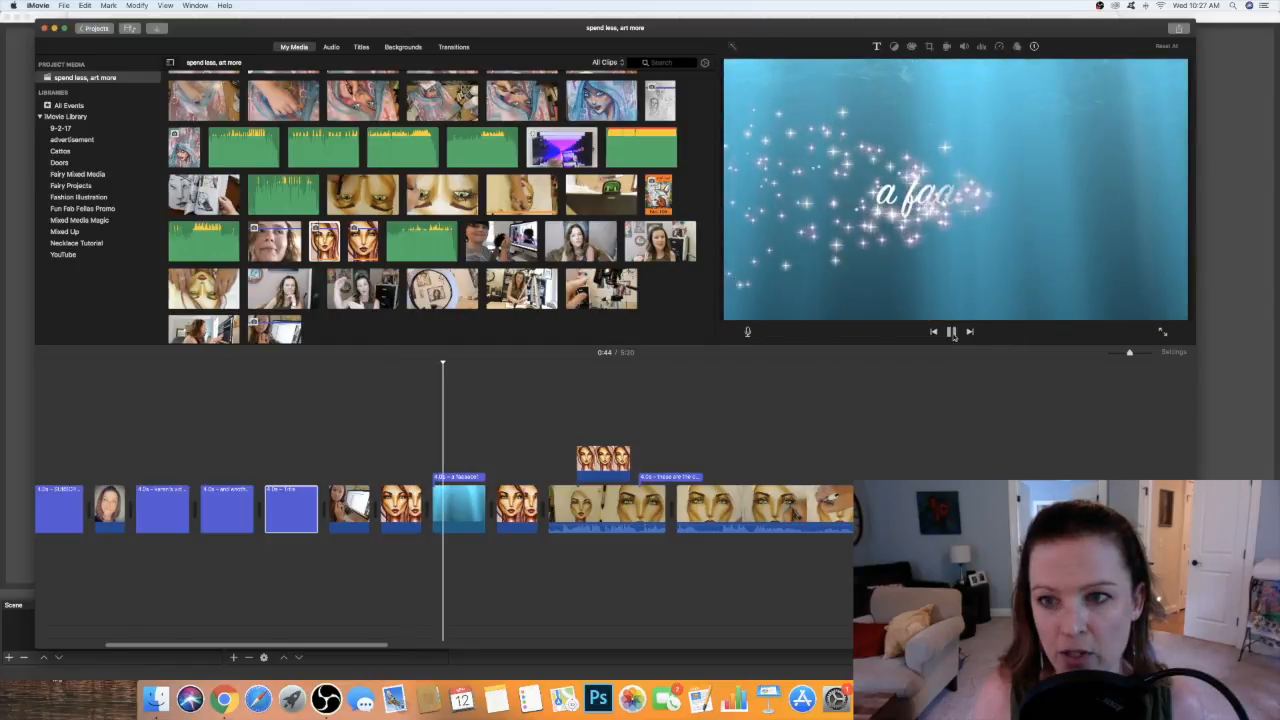
Stop playback and add the Barbeque Blues Medium sound effect beneath the timeline, starting at the Underwater background
left_click(952, 337)
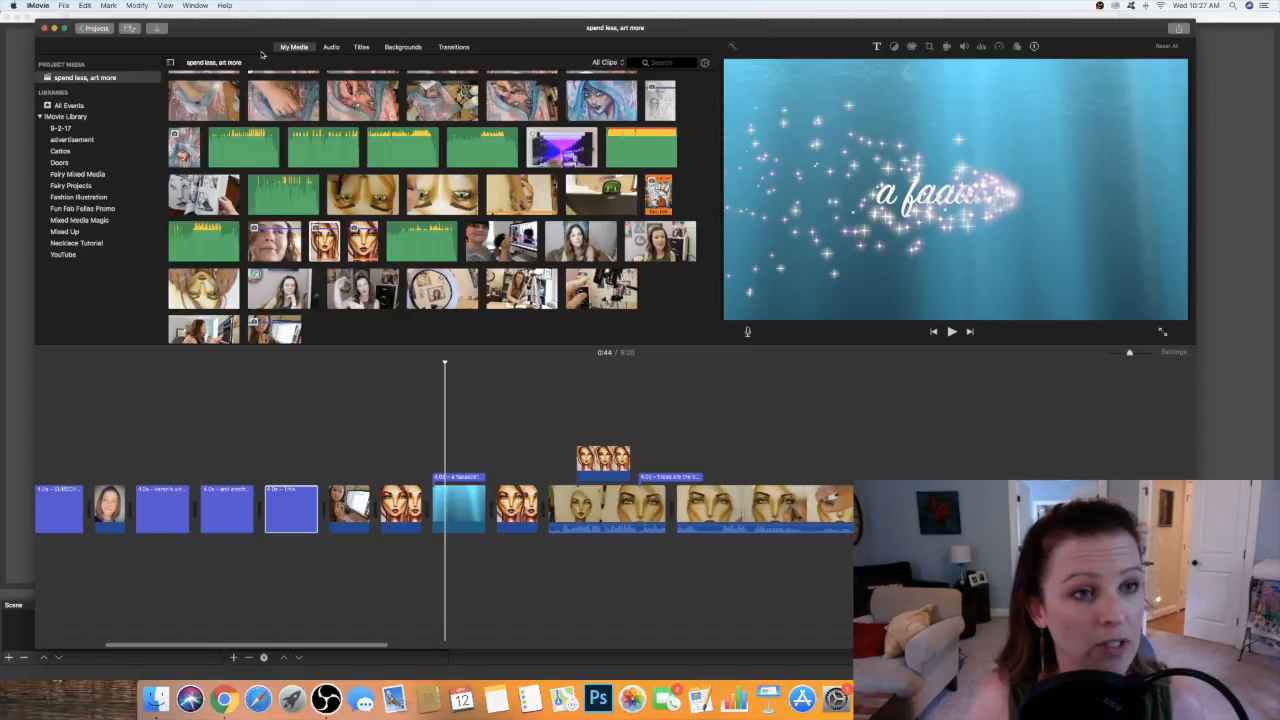
left_click(326, 50)
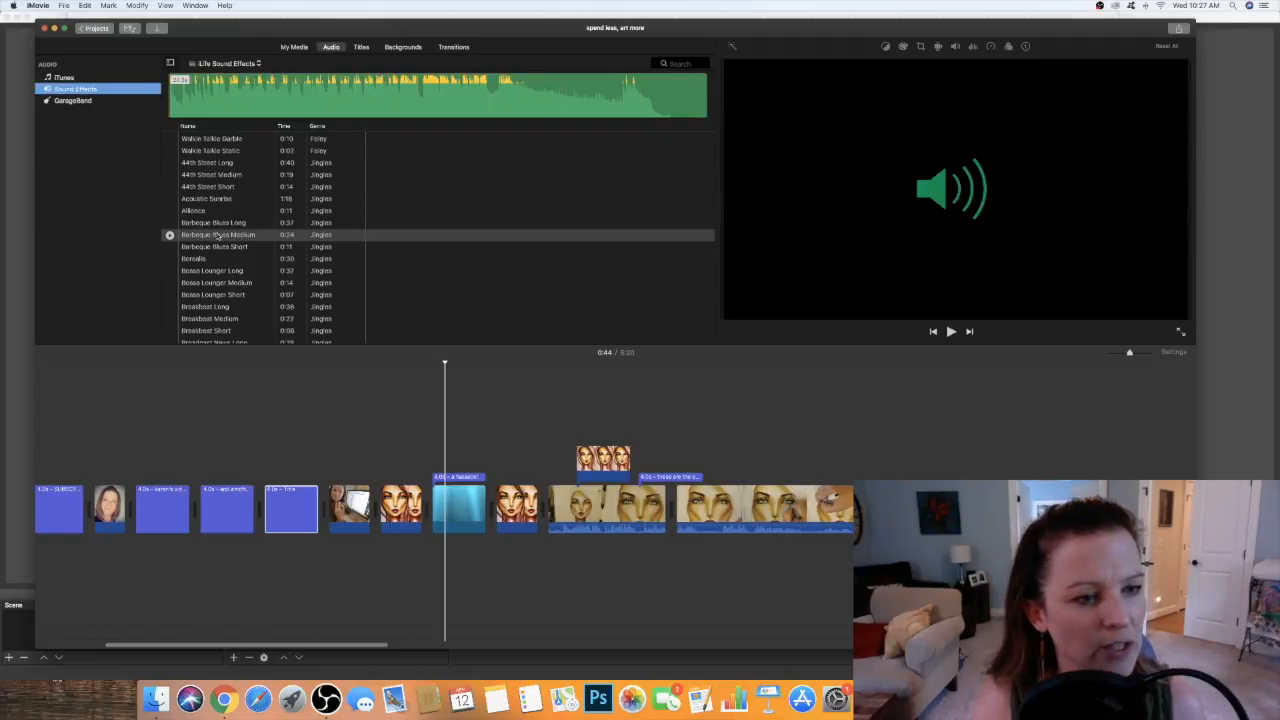
left_click_drag(203, 236, 432, 570)
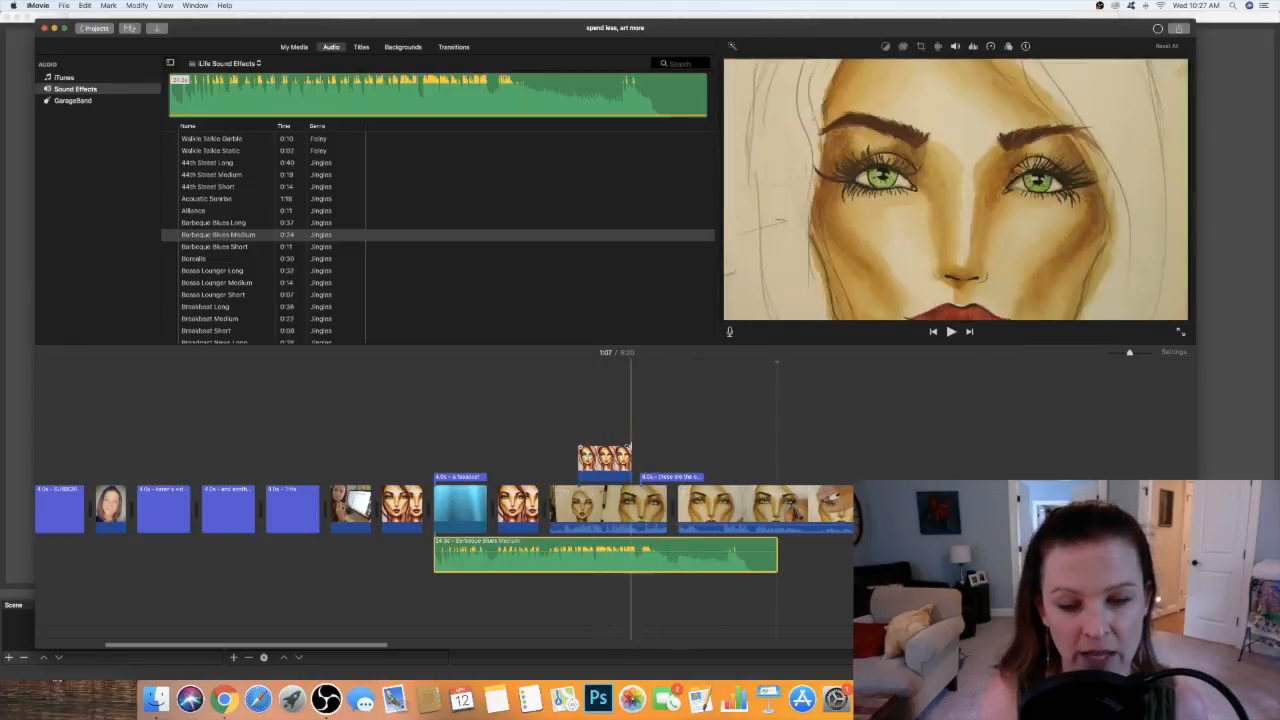
Move the "a faaaace!" title from the Underwater background onto the overlaid face image above the face-drawing clip
left_click(458, 478)
left_click_drag(458, 478, 604, 439)
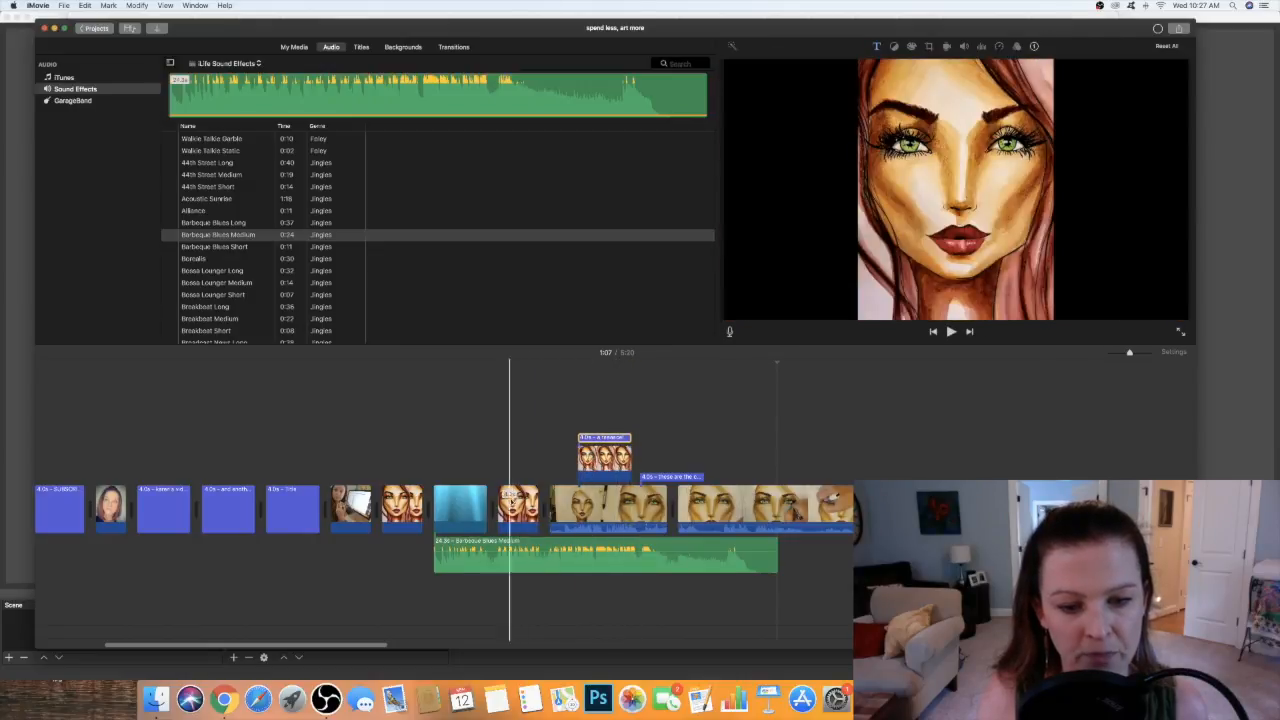
Play from the face image before the Underwater background through the new music to the "these are the captions!!!" title
left_click(399, 500)
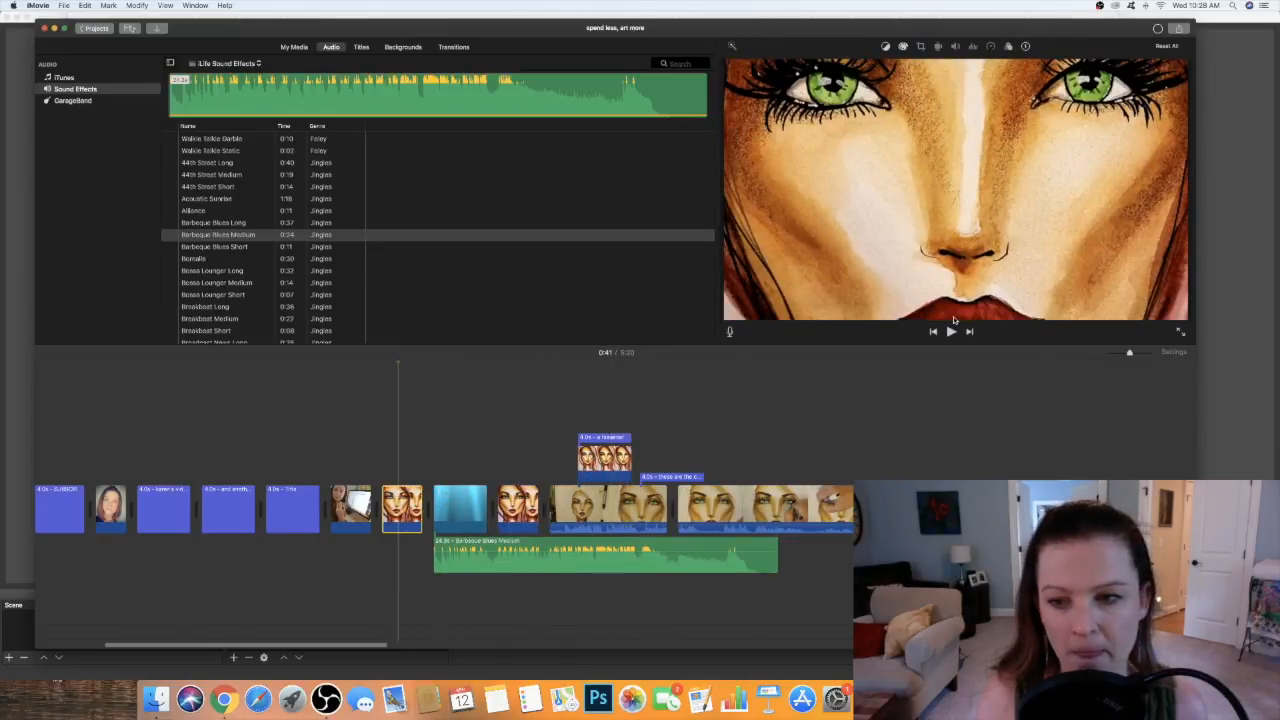
left_click(953, 334)
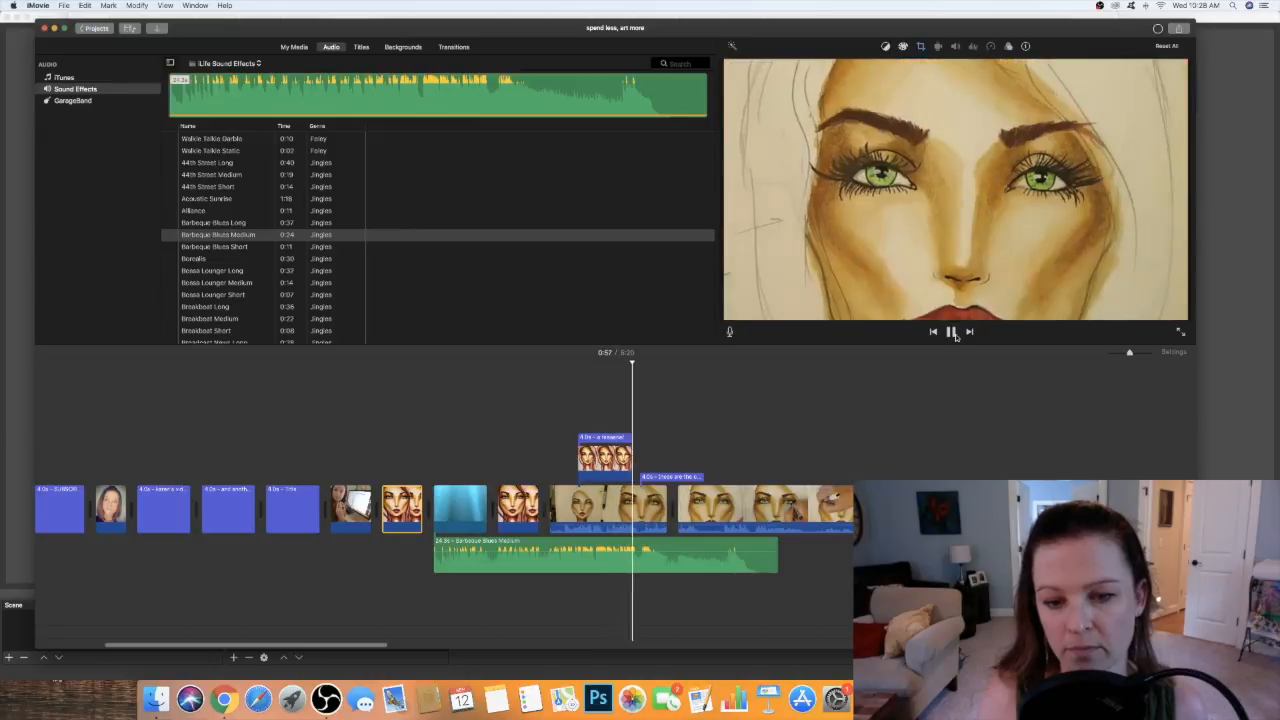
left_click(952, 331)
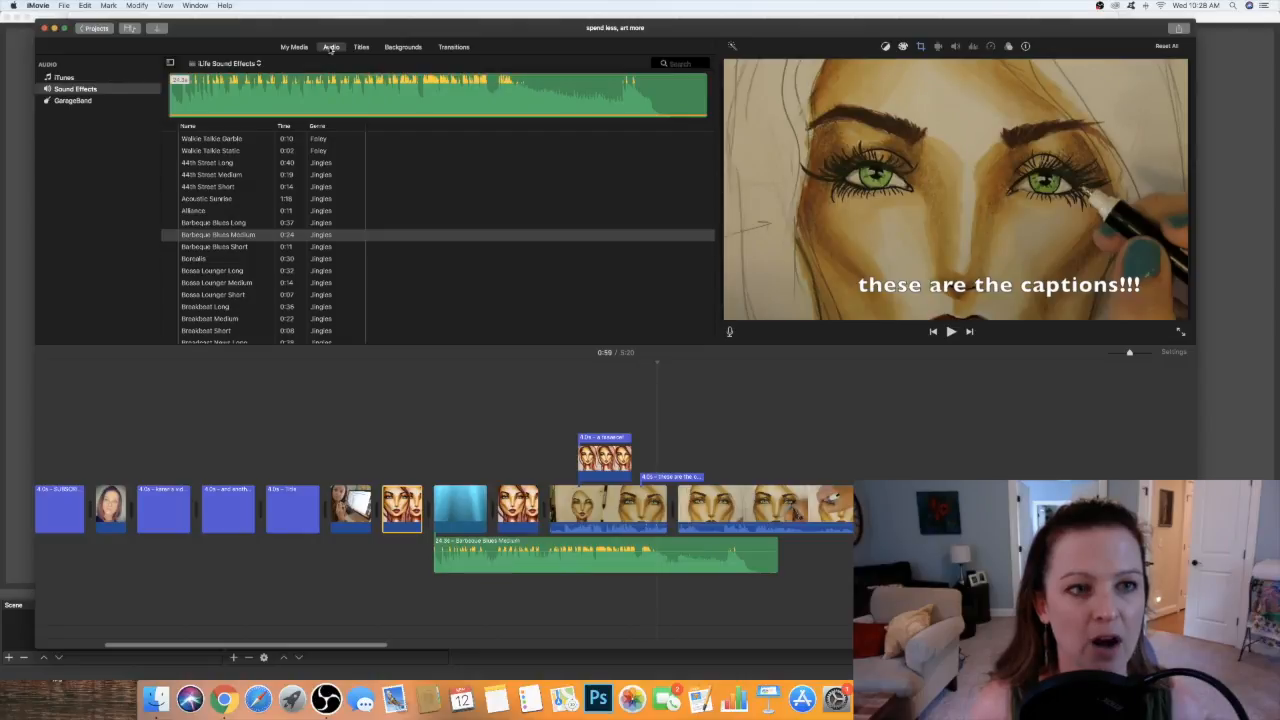
Look through the available titles, backgrounds and transitions, and show the cropping controls for the face image before the Underwater background
left_click(361, 47)
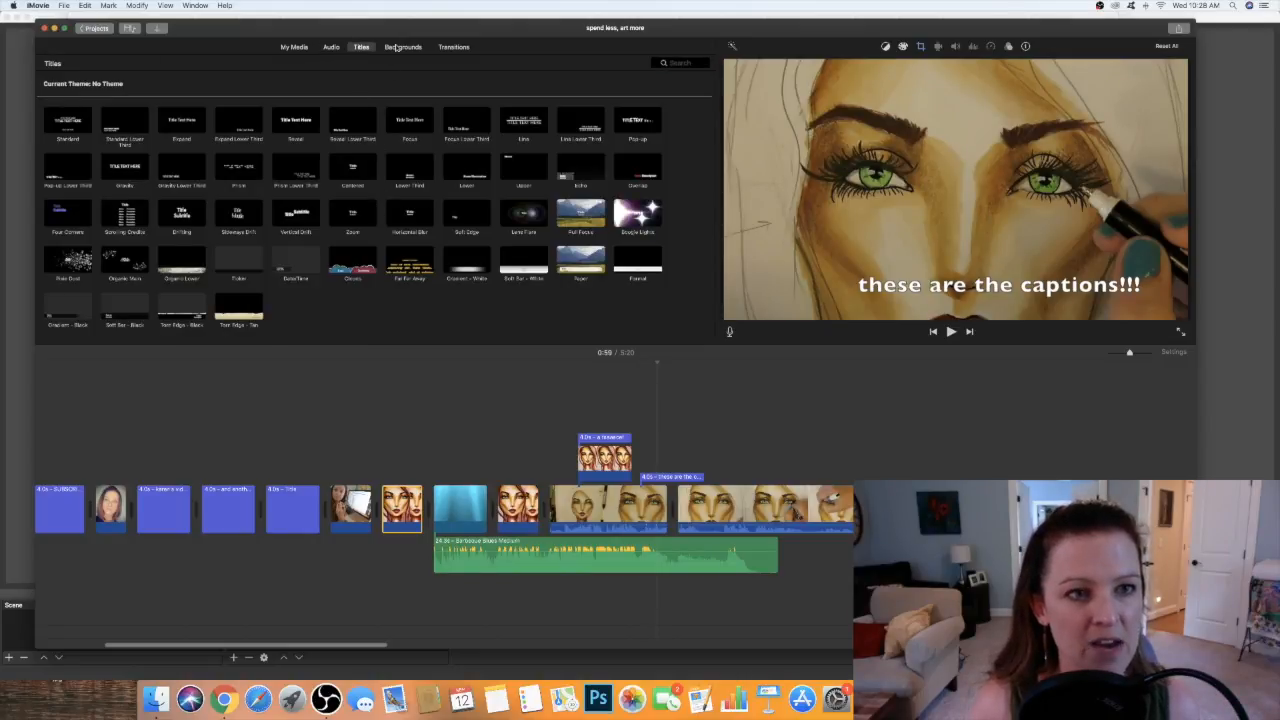
left_click(397, 47)
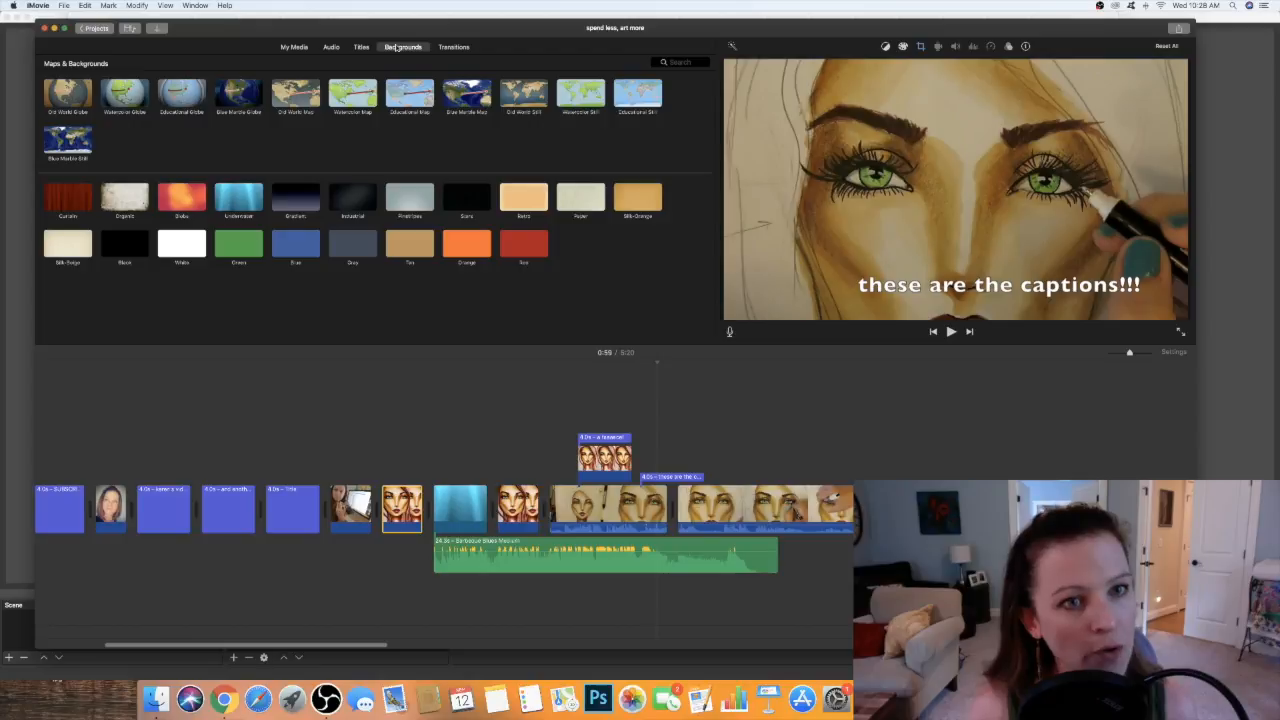
left_click(448, 48)
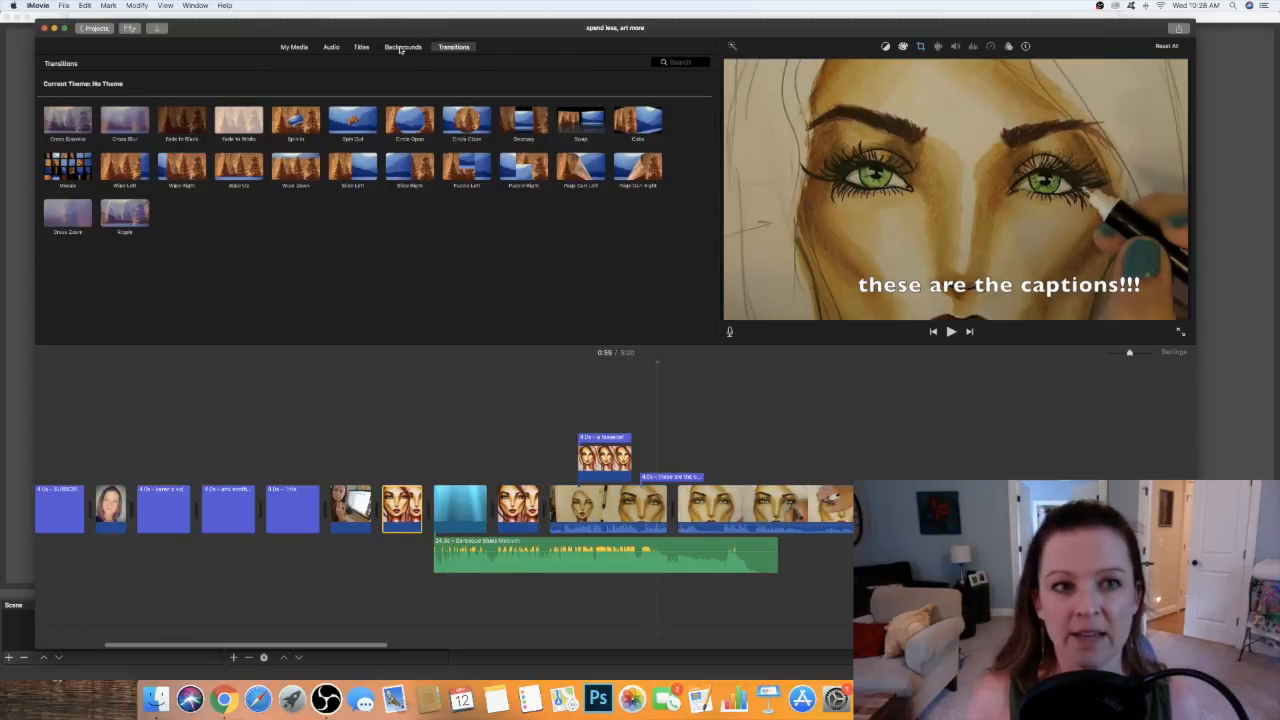
left_click(401, 48)
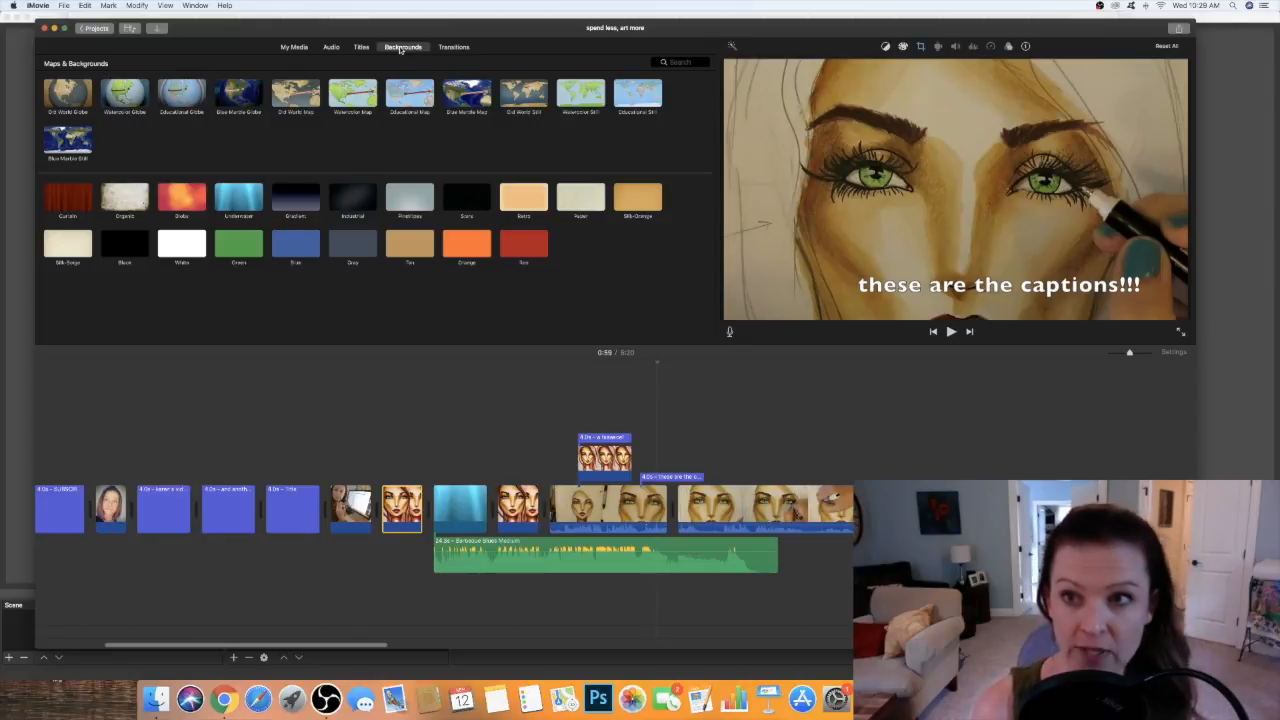
left_click(920, 47)
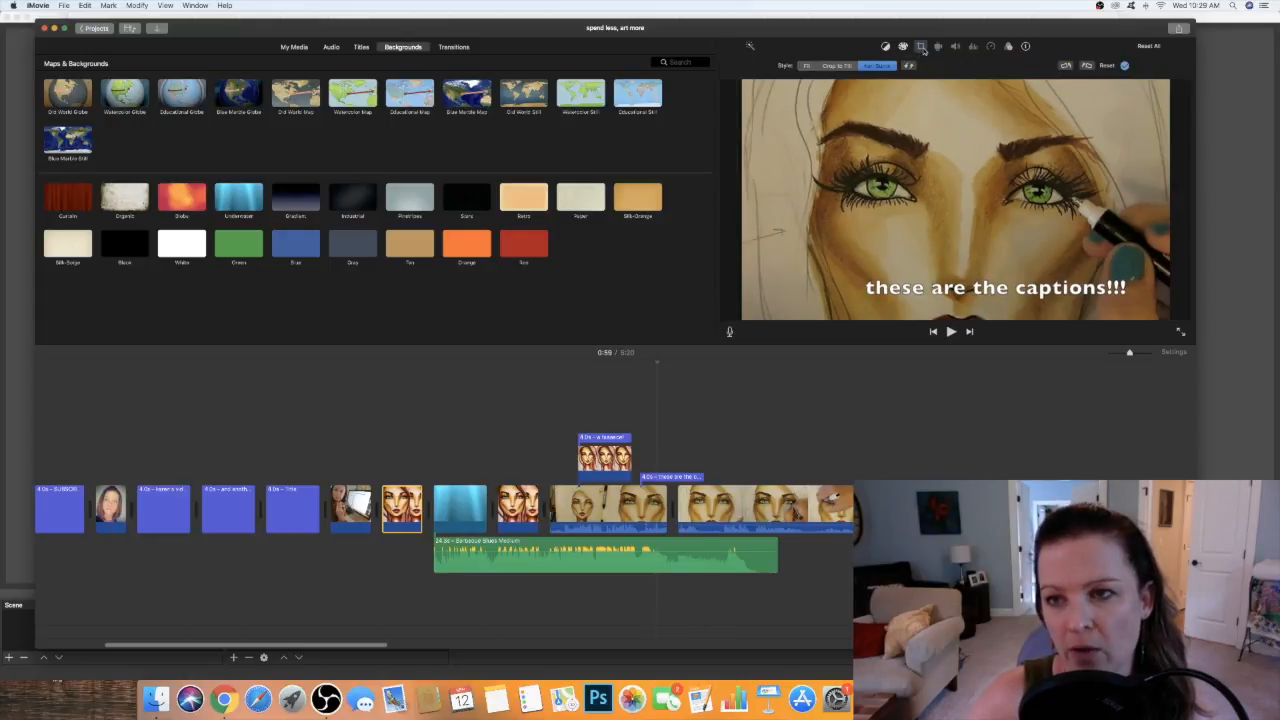
left_click(453, 47)
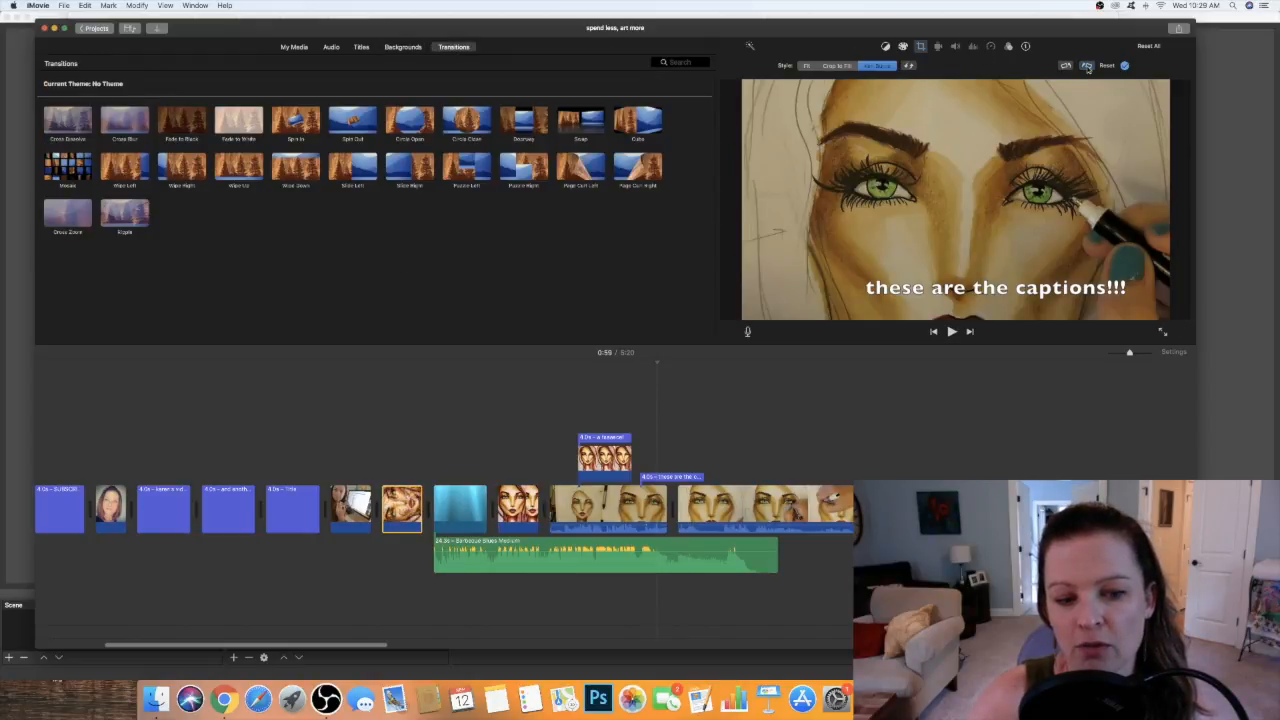
Select the clips from the long face-drawing clip back to the "Title" clip together, and clear the selection
left_click(737, 512)
scroll(740, 520, "right", 5)
scroll(740, 520, "right", 5)
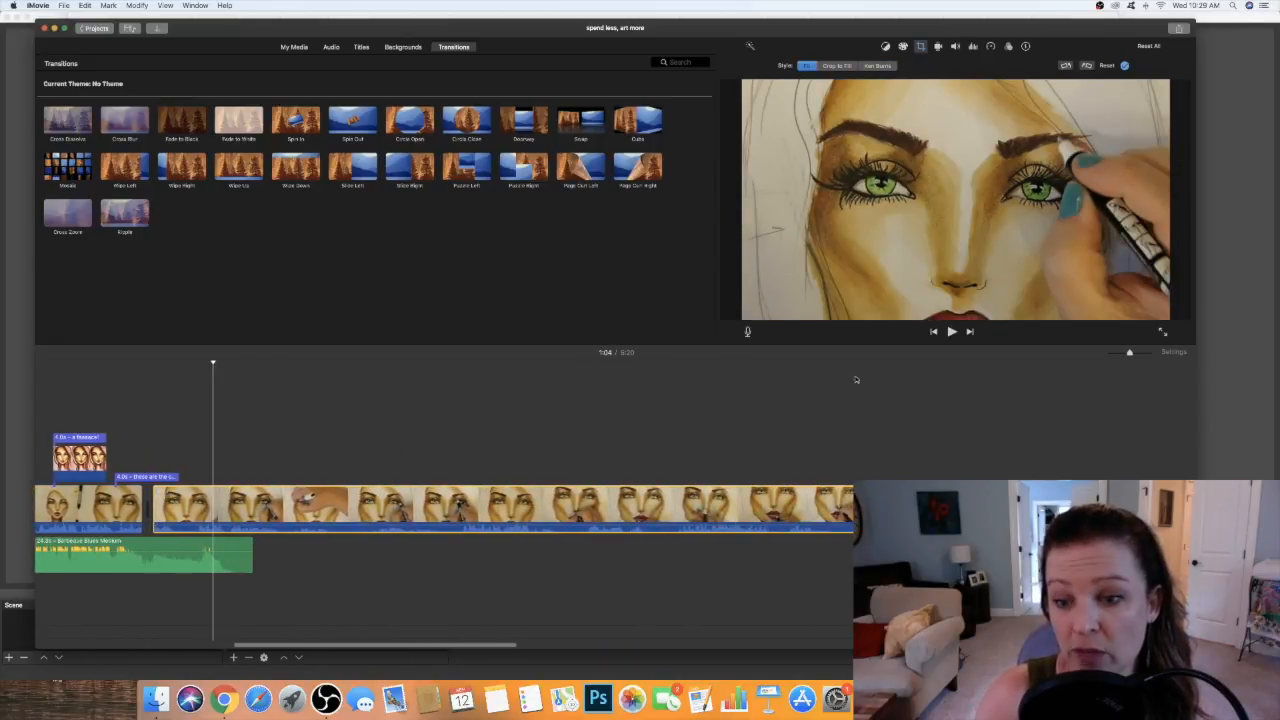
scroll(797, 391, "left", 8)
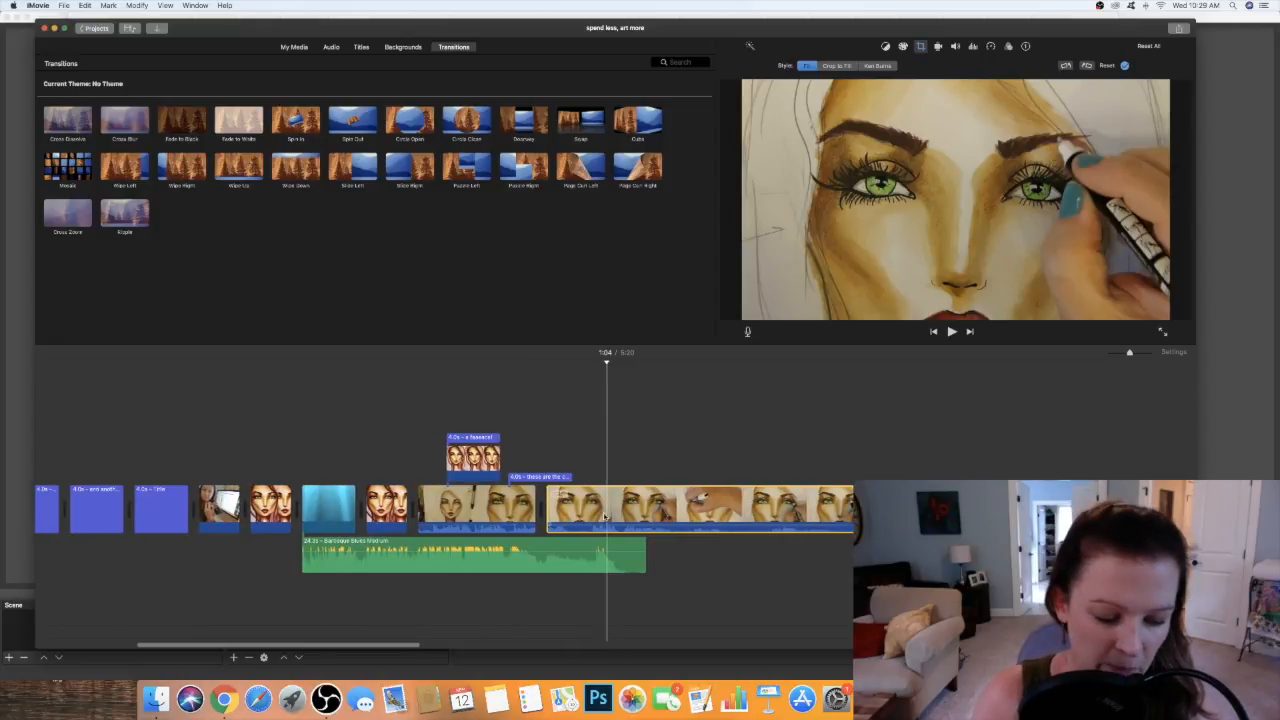
left_click(512, 515)
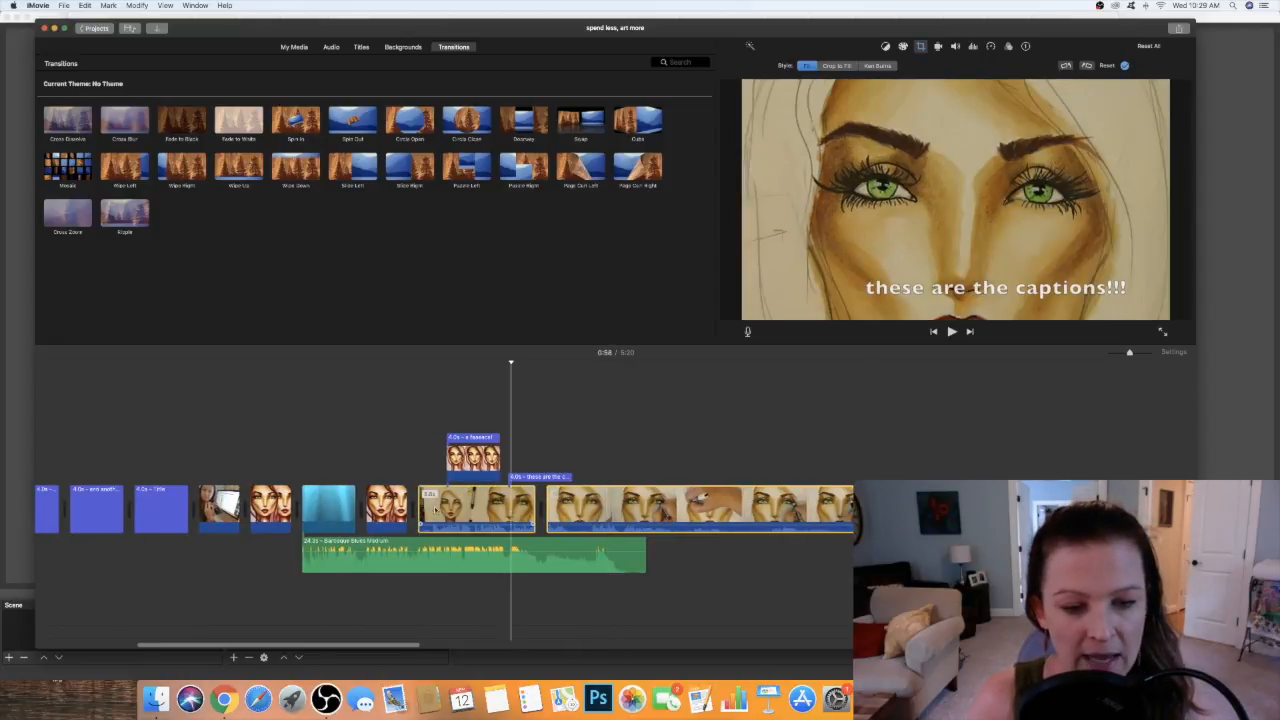
left_click(385, 496)
left_click(327, 505)
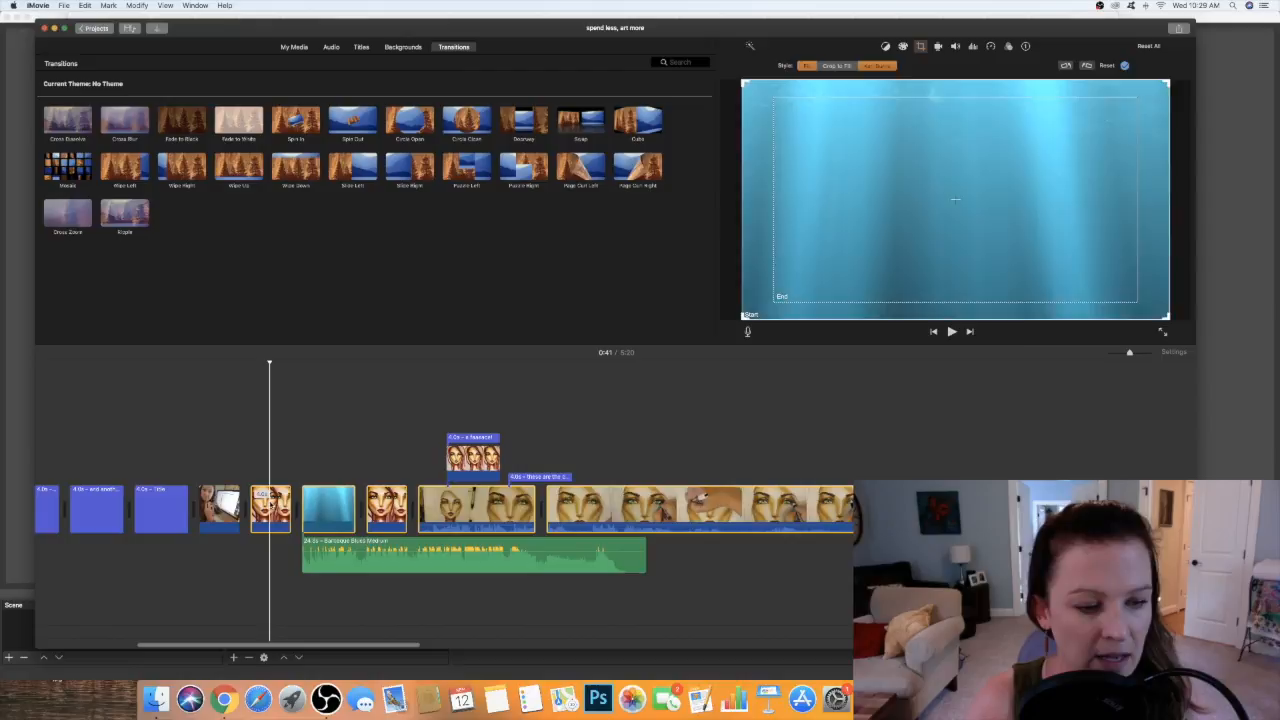
left_click(271, 505)
left_click(229, 505)
left_click(169, 507)
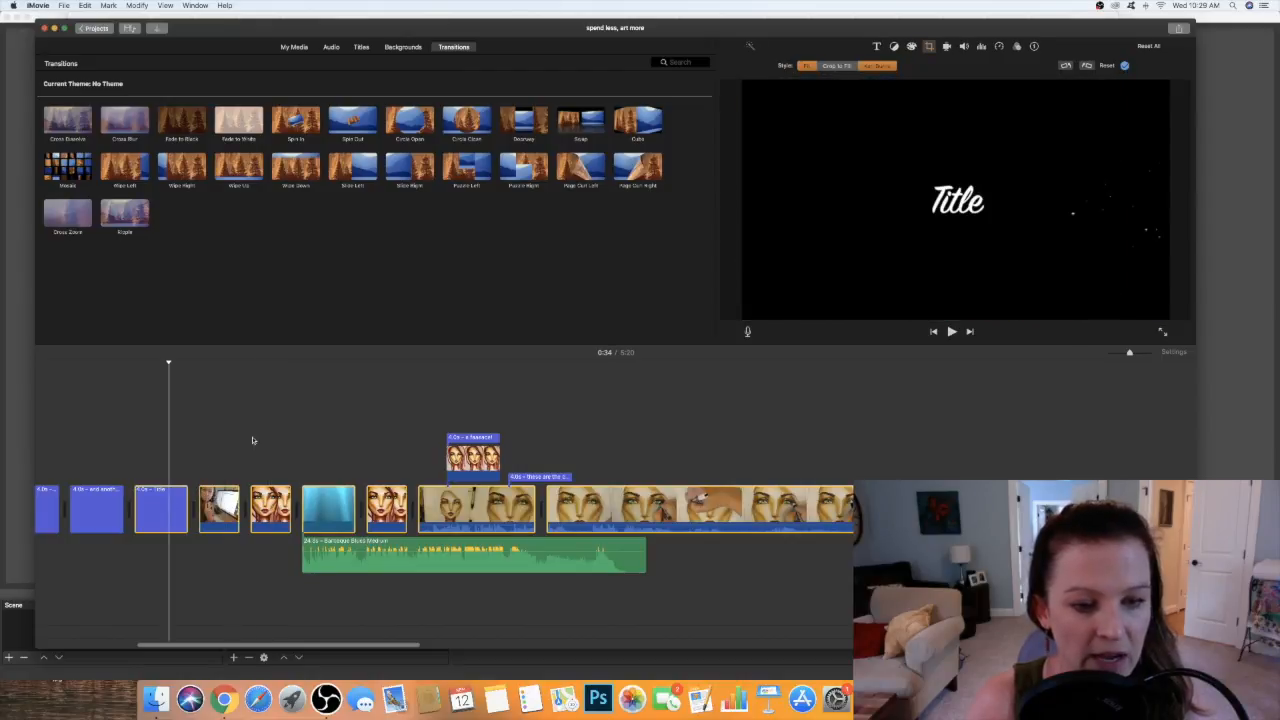
left_click(820, 450)
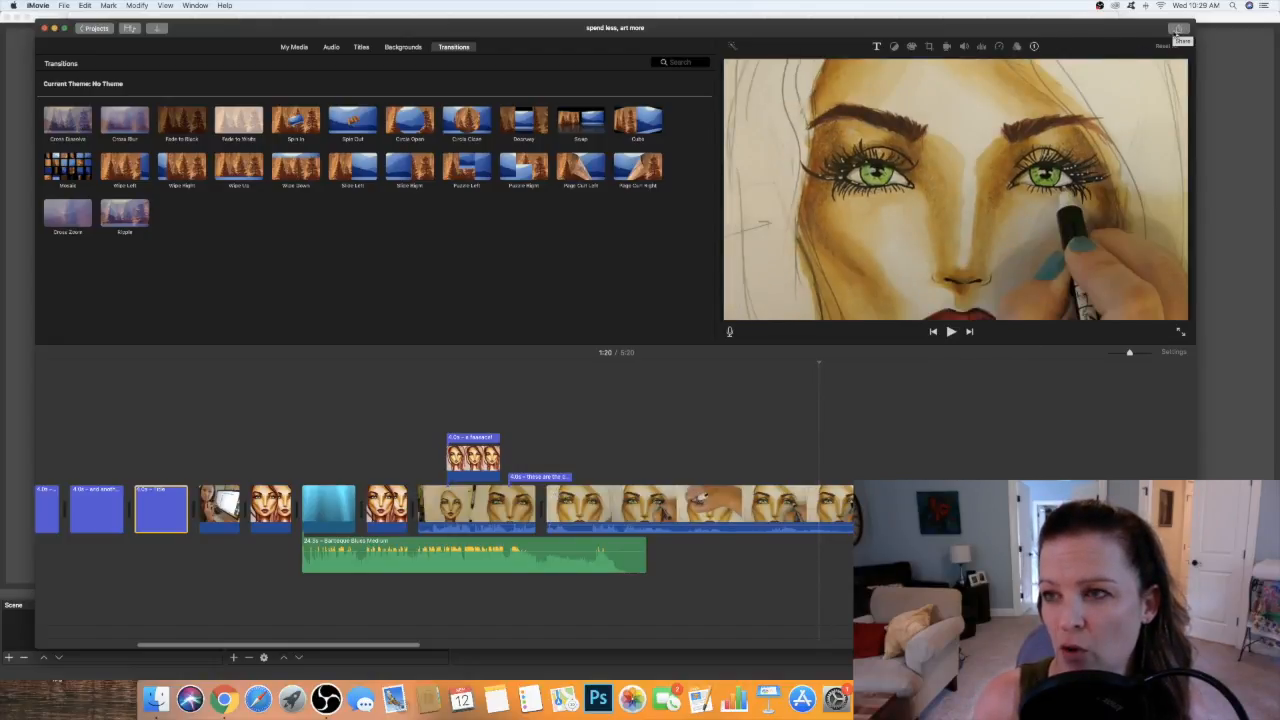
View the project's sharing destinations, including File, close them without exporting, and dismiss the calendar reminder
left_click(1178, 30)
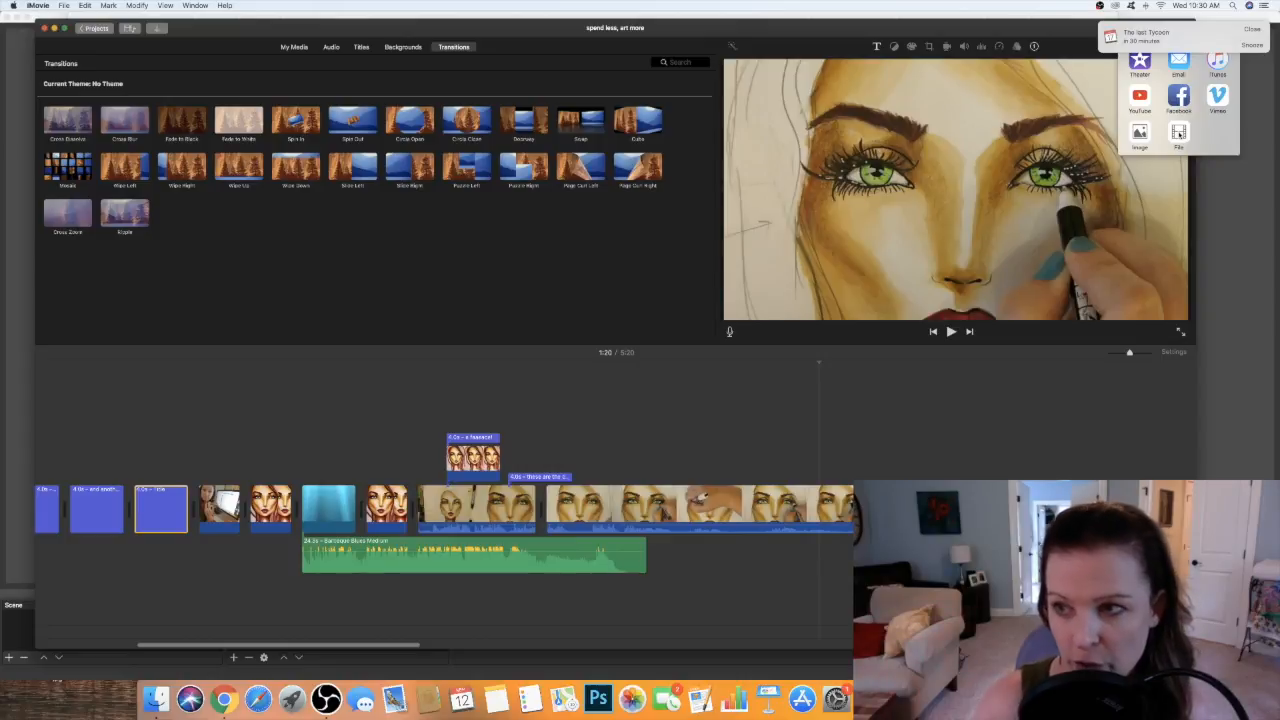
left_click(1019, 440)
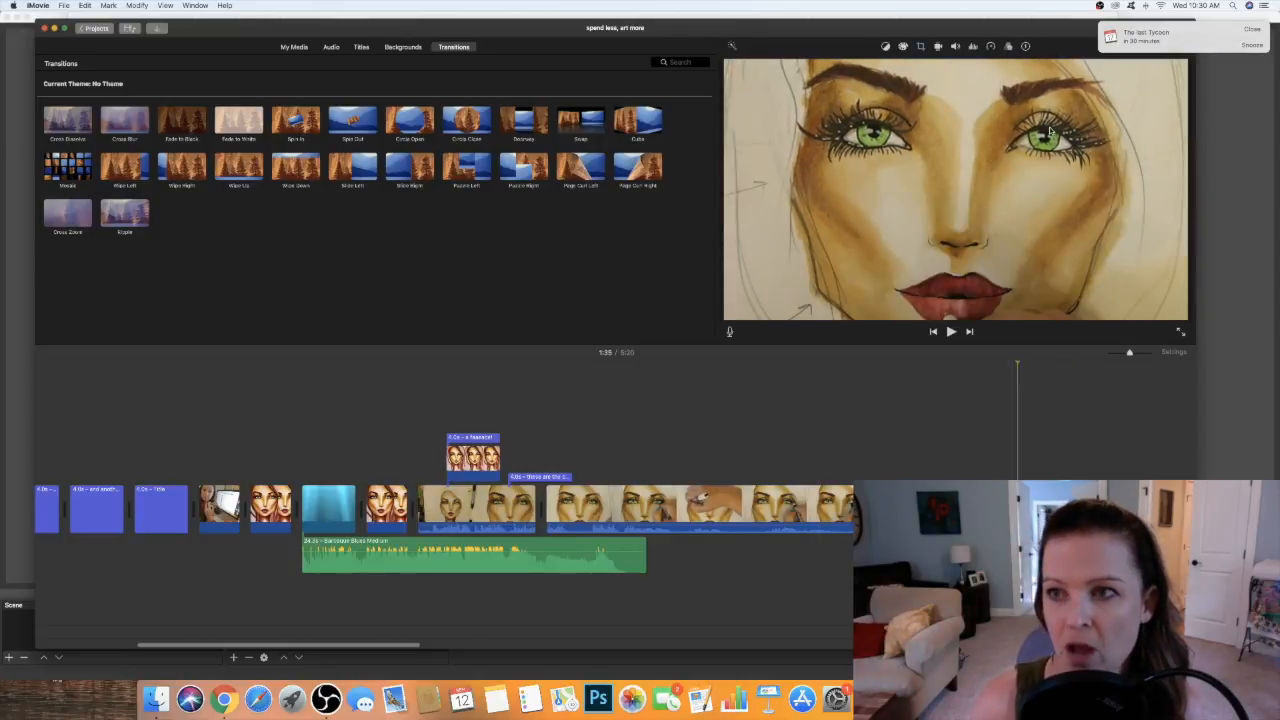
left_click(1255, 32)
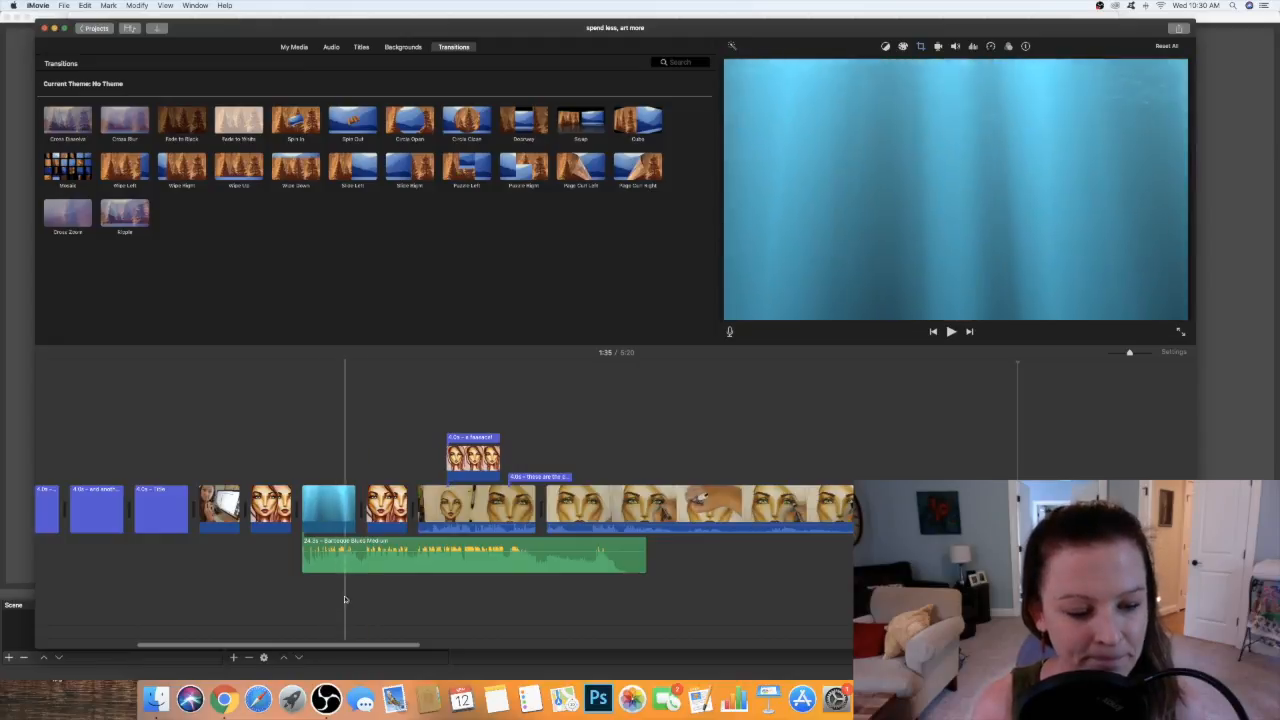
Switch to OBS
left_click(326, 698)
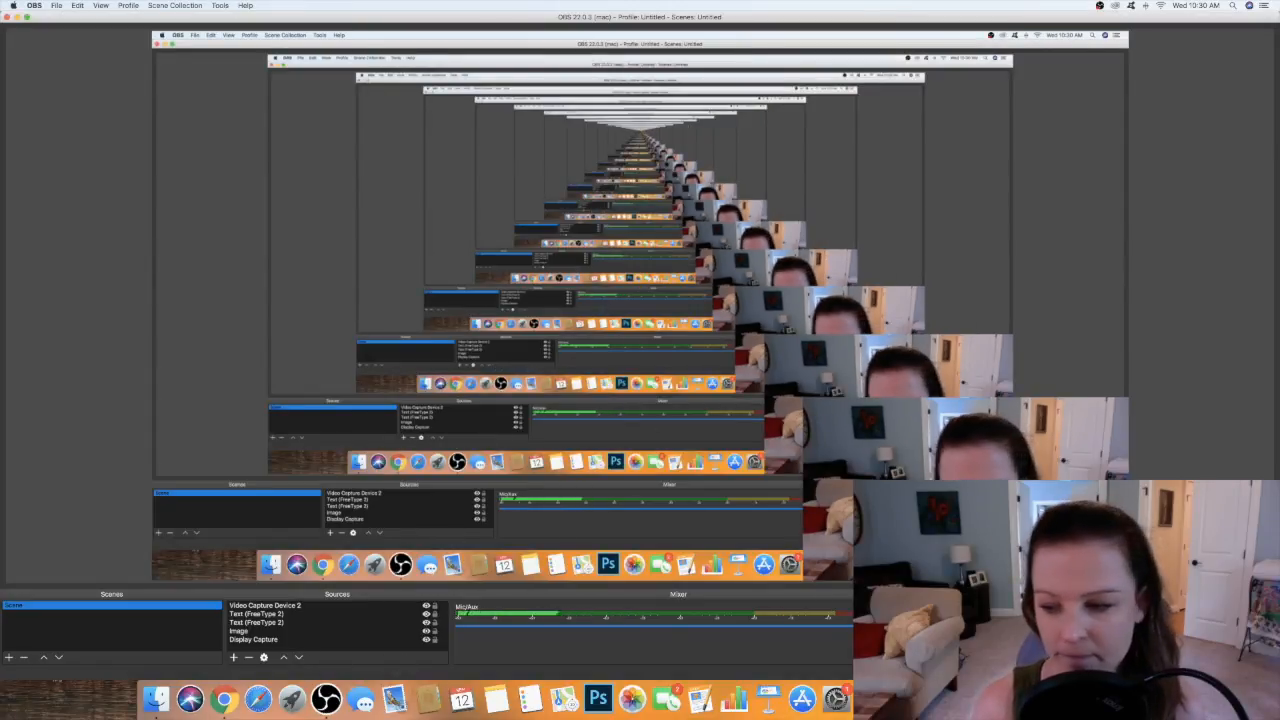